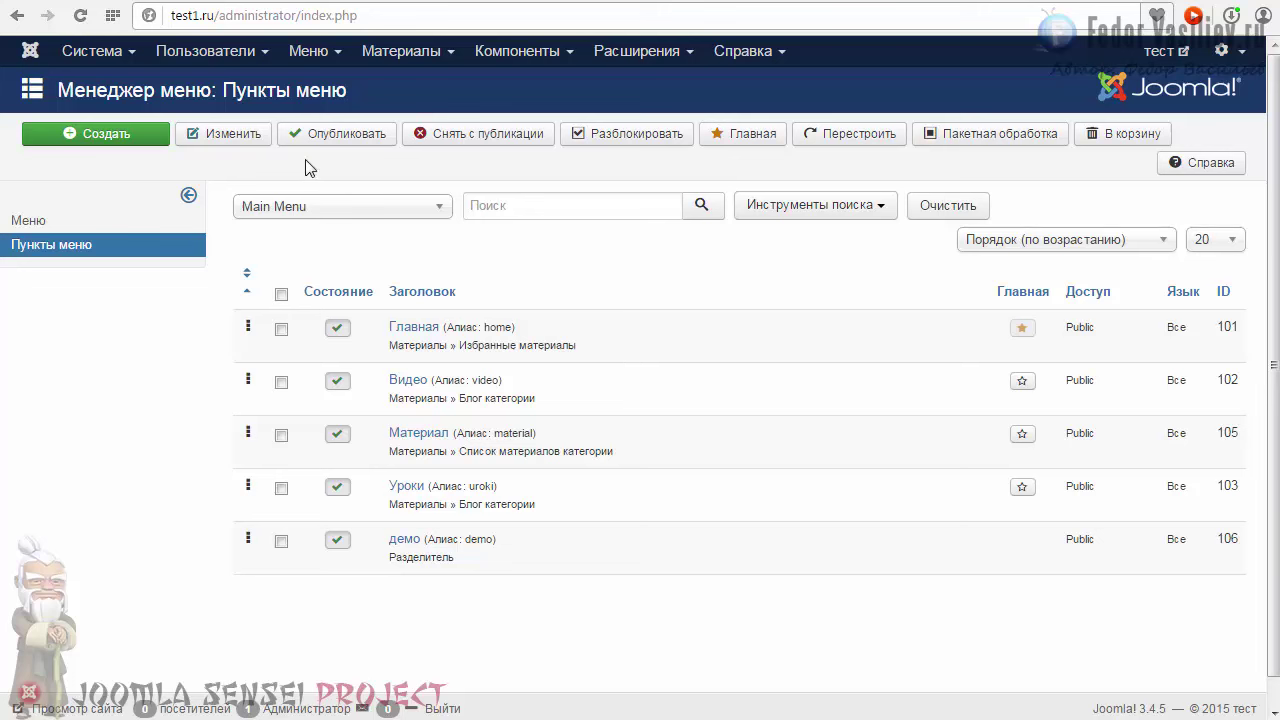
Step: Open the Plugin Manager from the Расширения menu
click(502, 55)
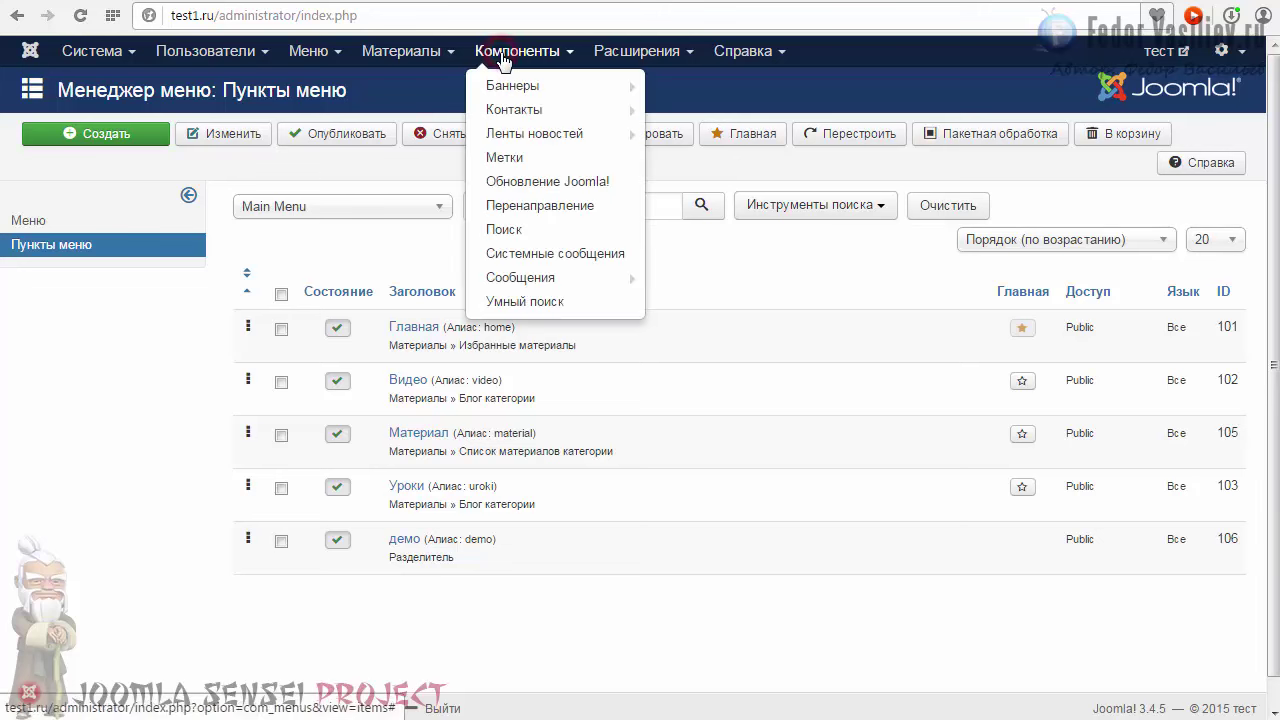
click(638, 51)
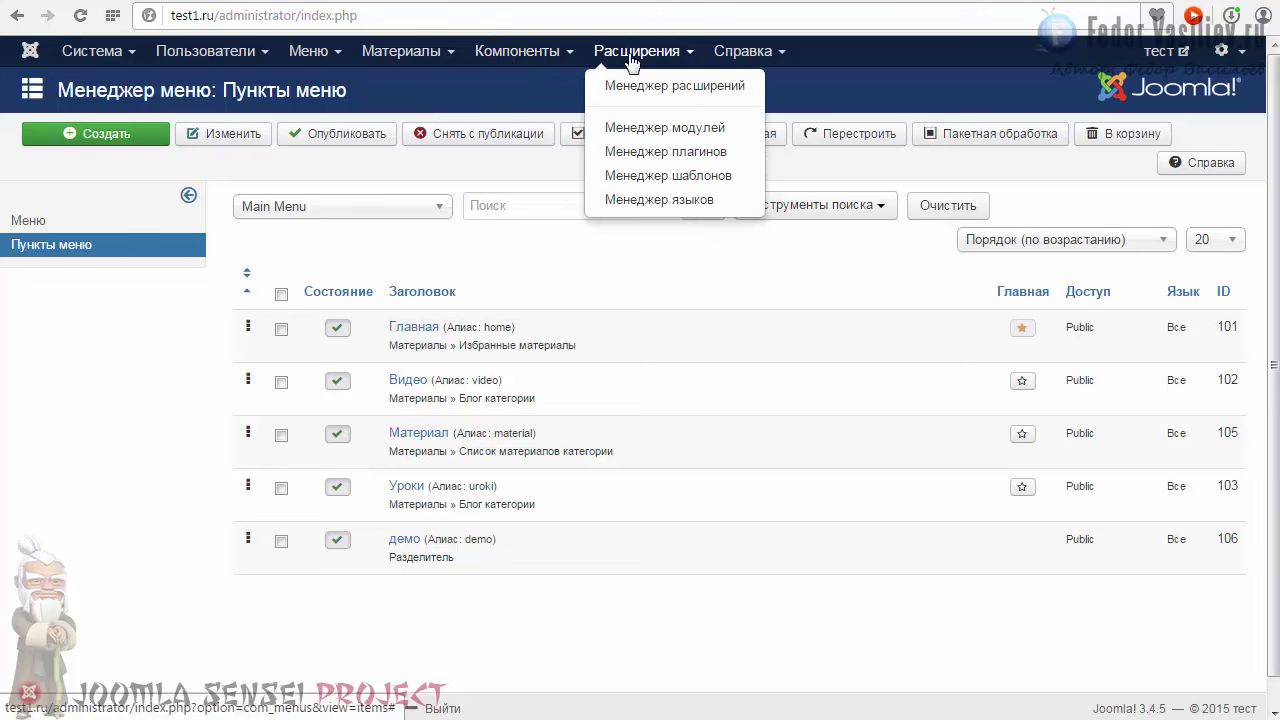
click(666, 157)
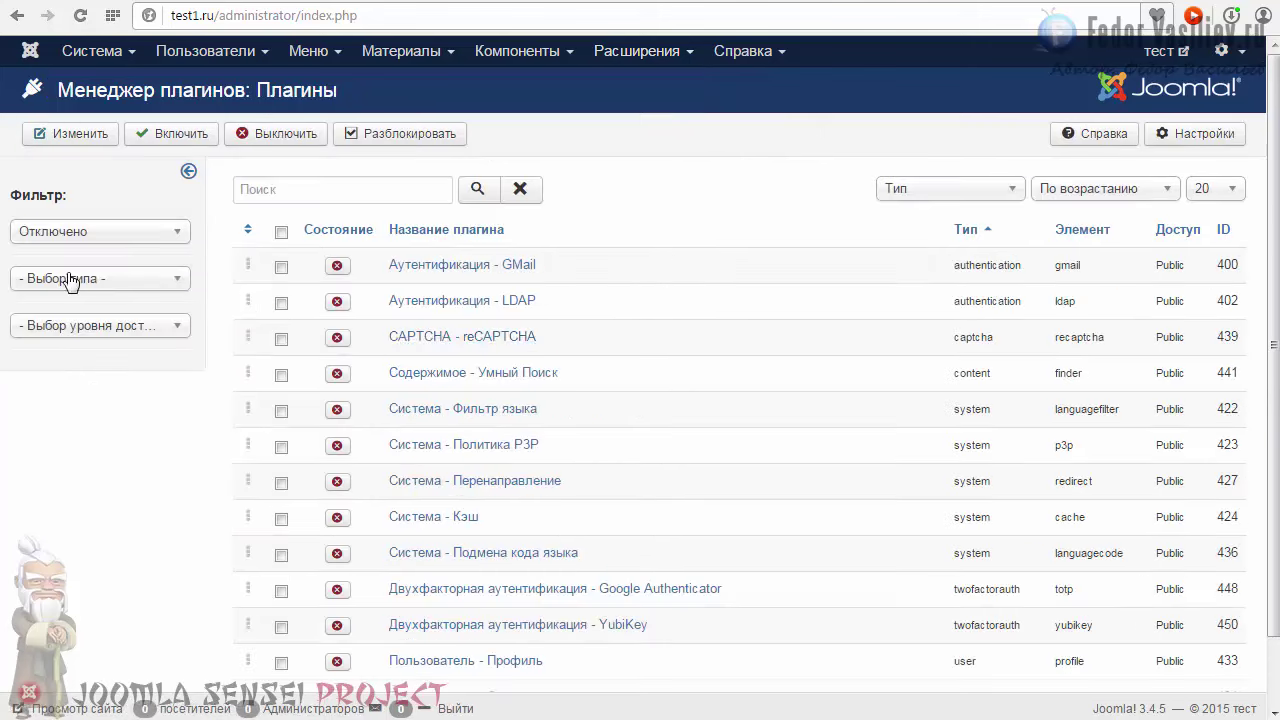
Step: Filter the plugin list by state Отключено to show the thirteen disabled plugins
click(95, 283)
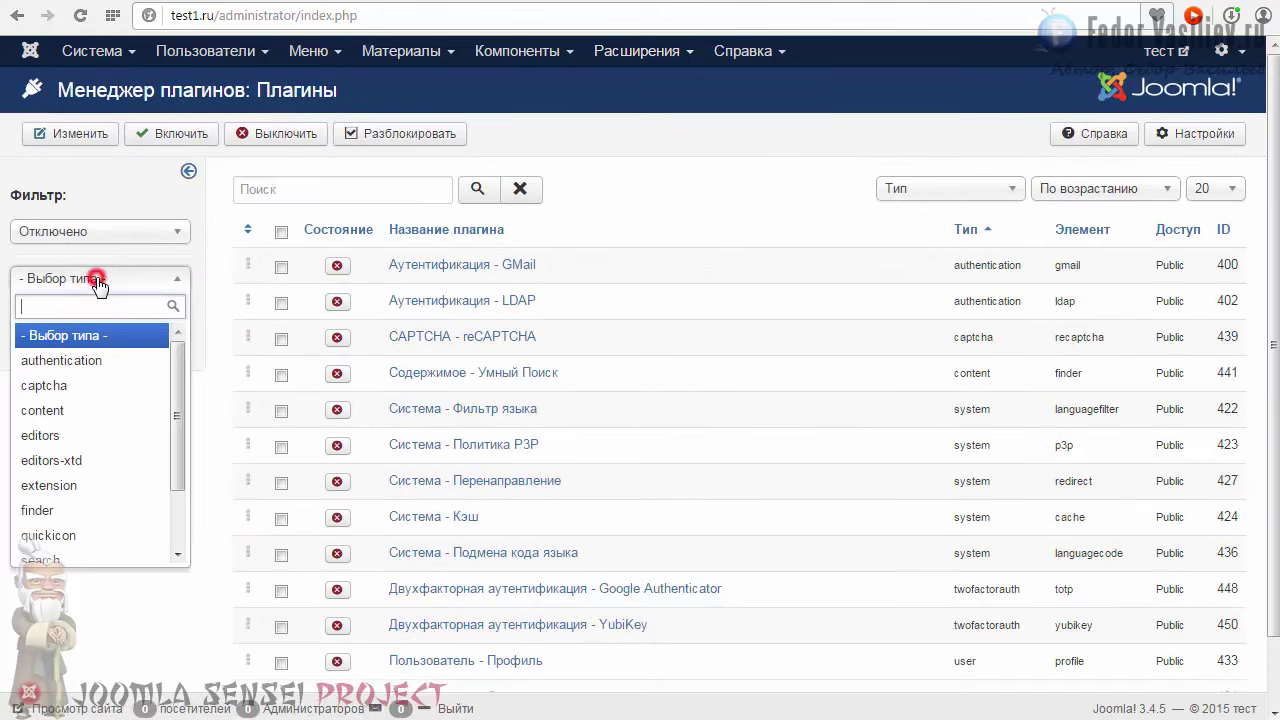
click(92, 284)
scroll(665, 400, down, 2)
scroll(398, 347, up, 3)
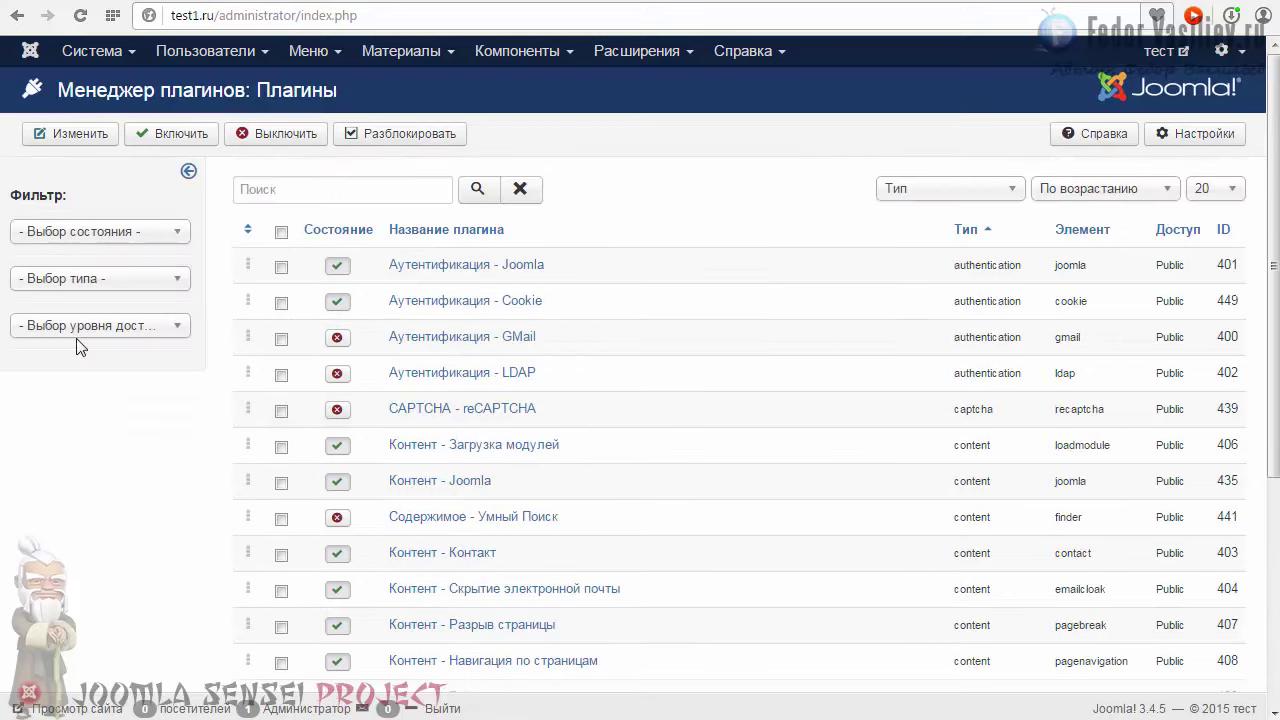
click(42, 234)
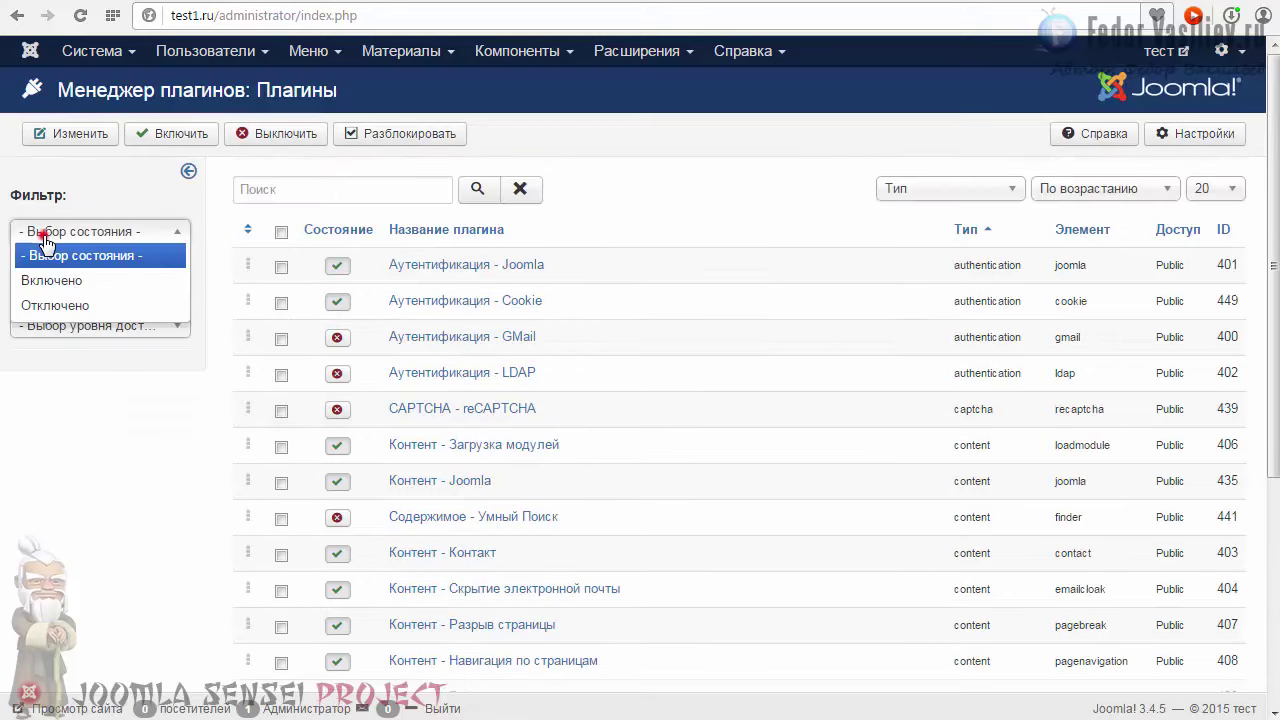
click(45, 305)
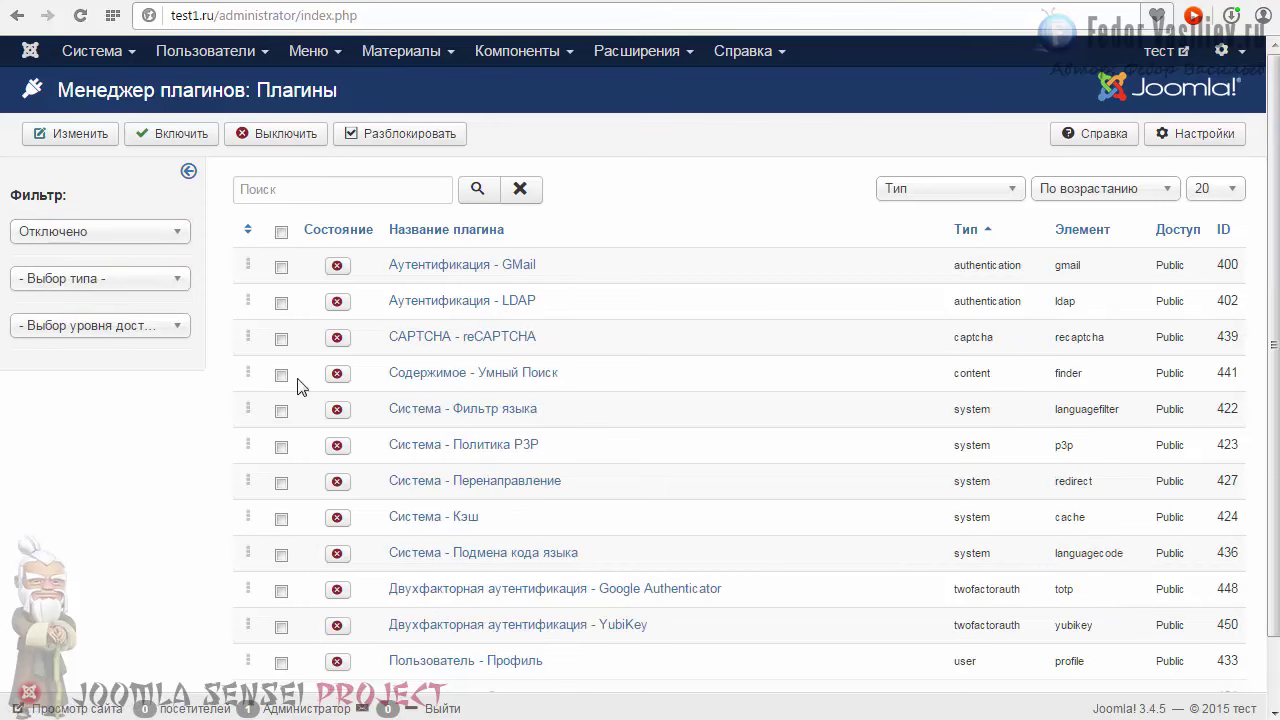
scroll(397, 374, down, 1)
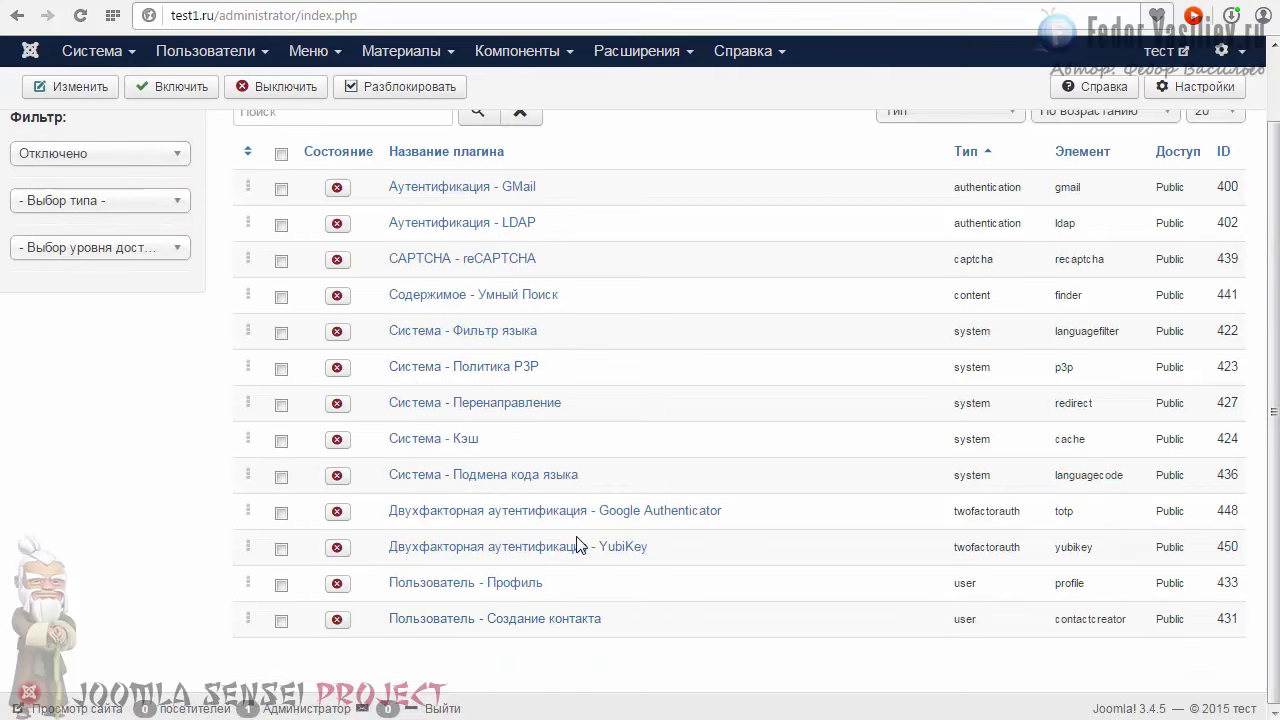
scroll(617, 466, up, 1)
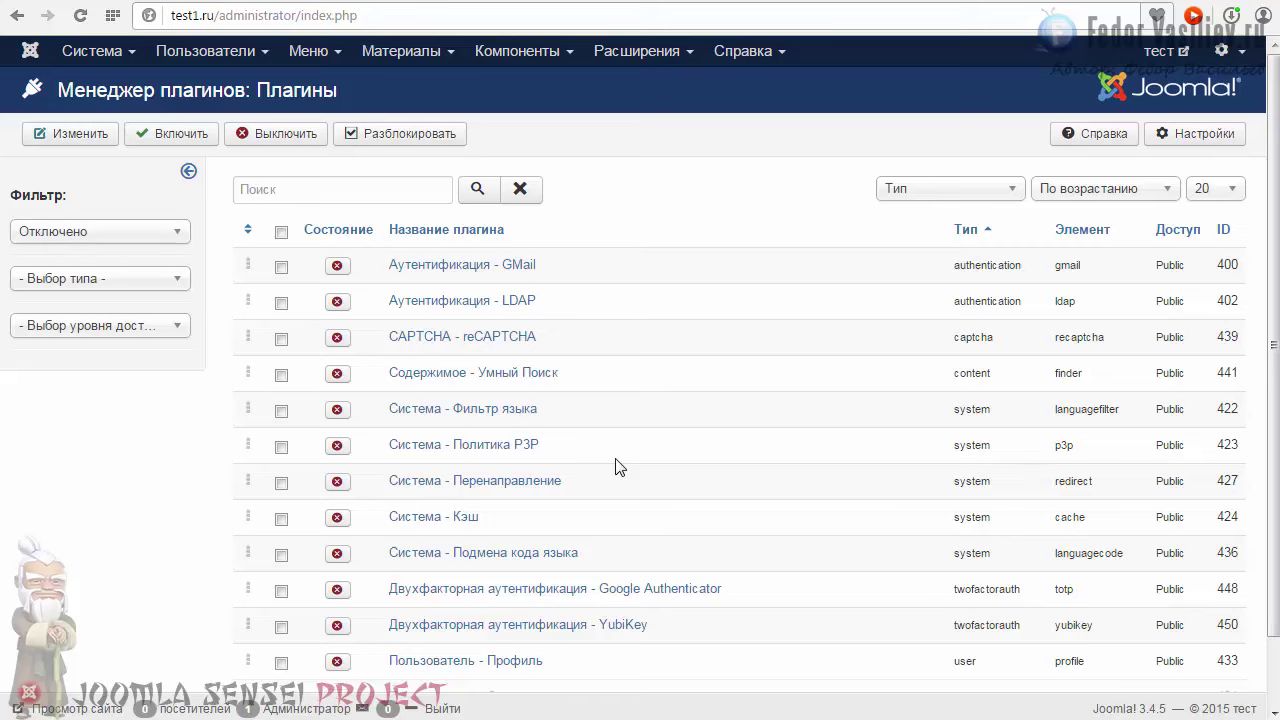
scroll(617, 466, down, 1)
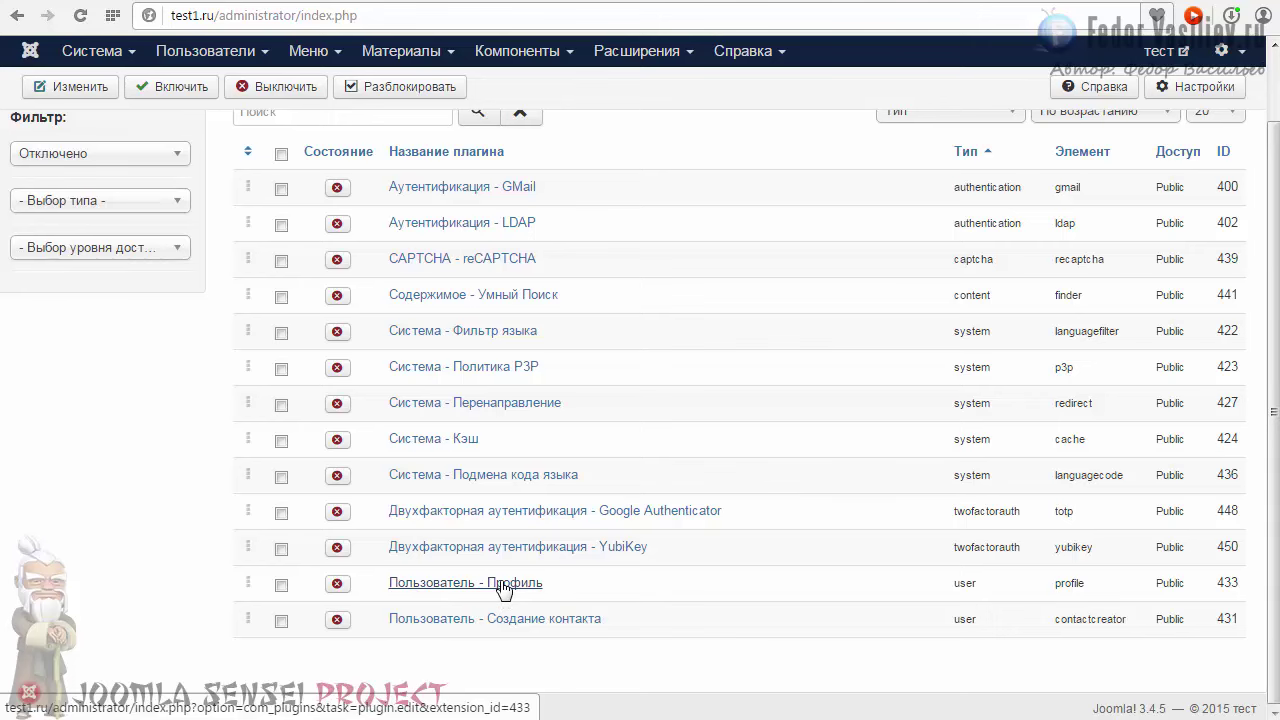
Step: Set the Пользователь - Профиль plugin's Состояние to Включено and save it
click(487, 594)
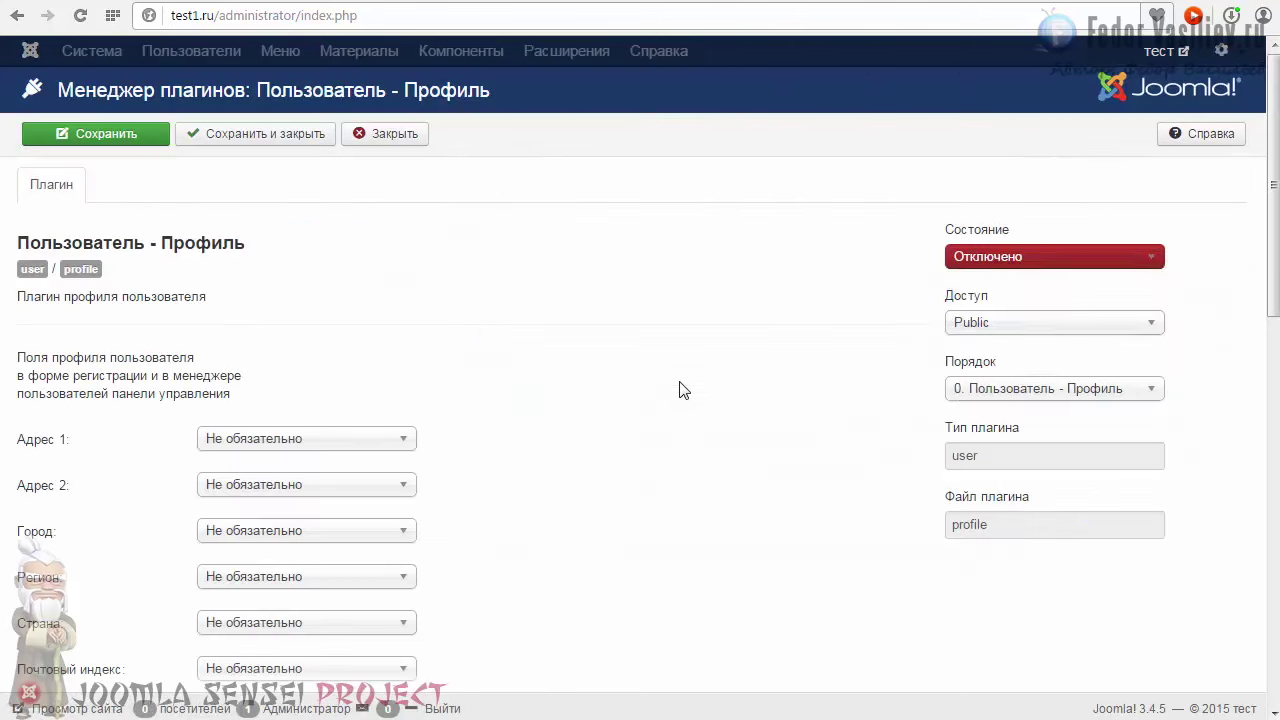
click(998, 257)
click(998, 281)
click(86, 134)
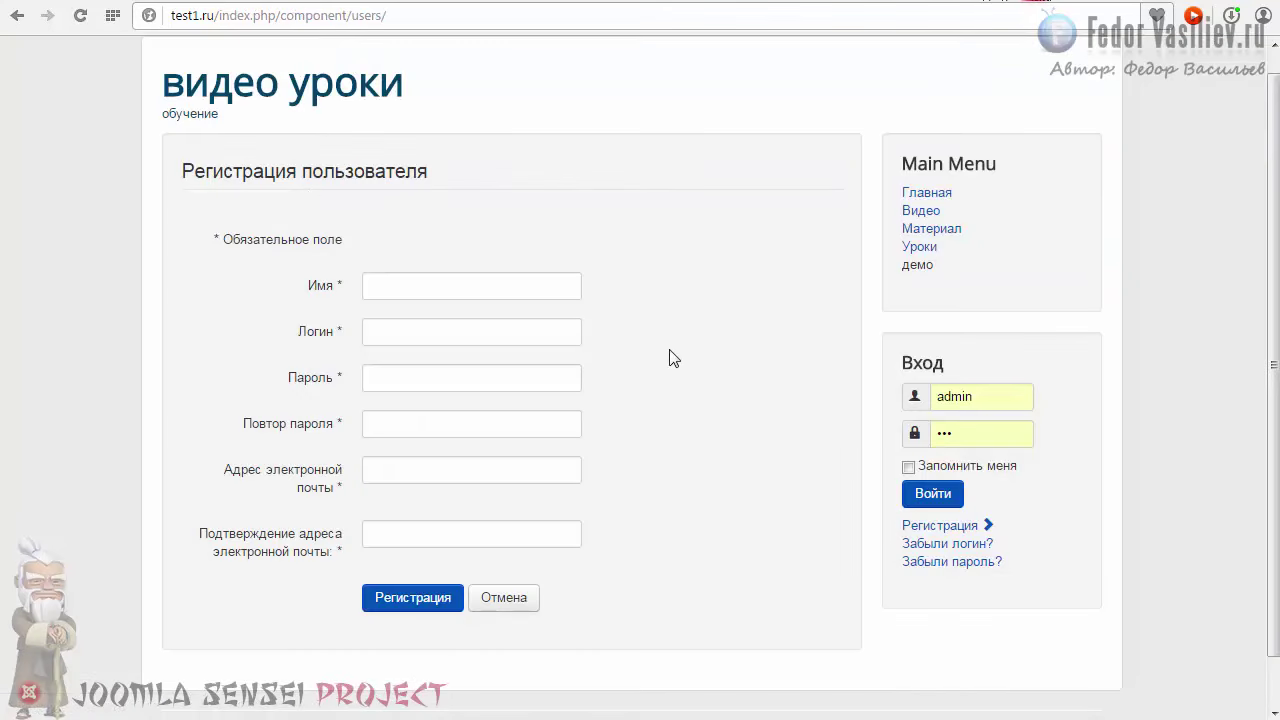
Step: Check the site's Регистрация form for the new Профиль пользователя section
mouse_move(286, 430)
scroll(343, 285, down, 1)
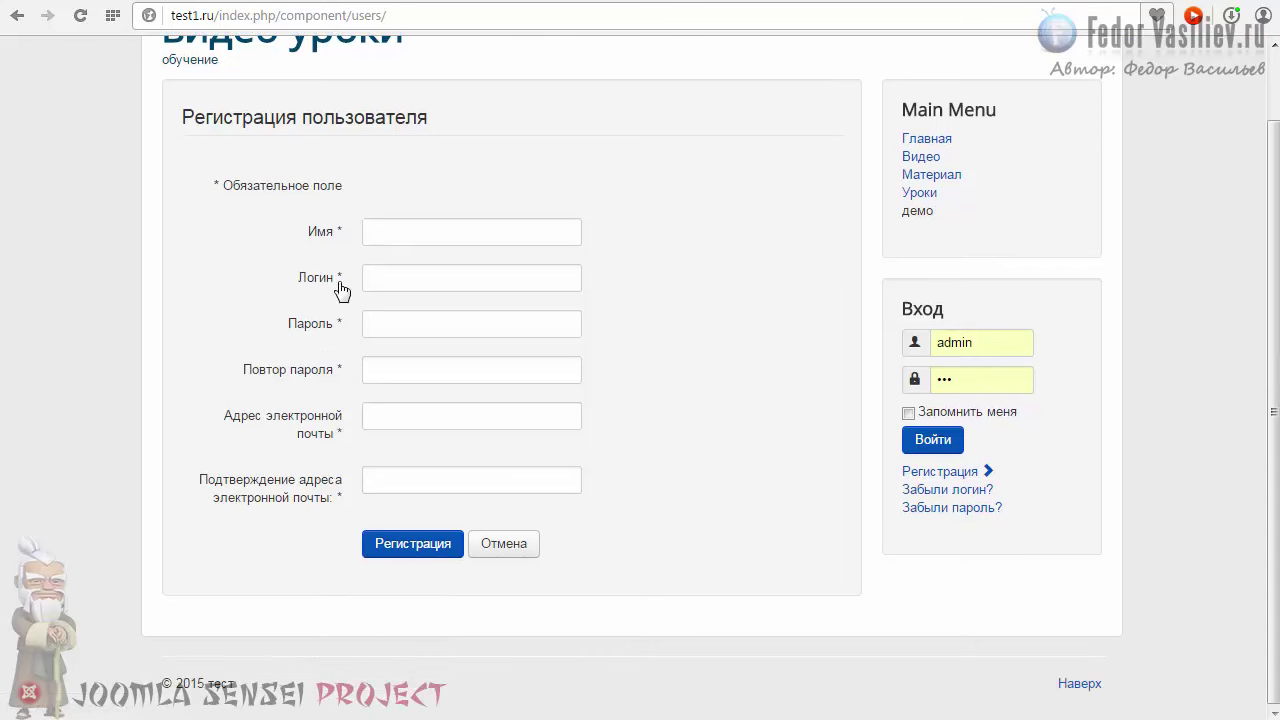
click(924, 470)
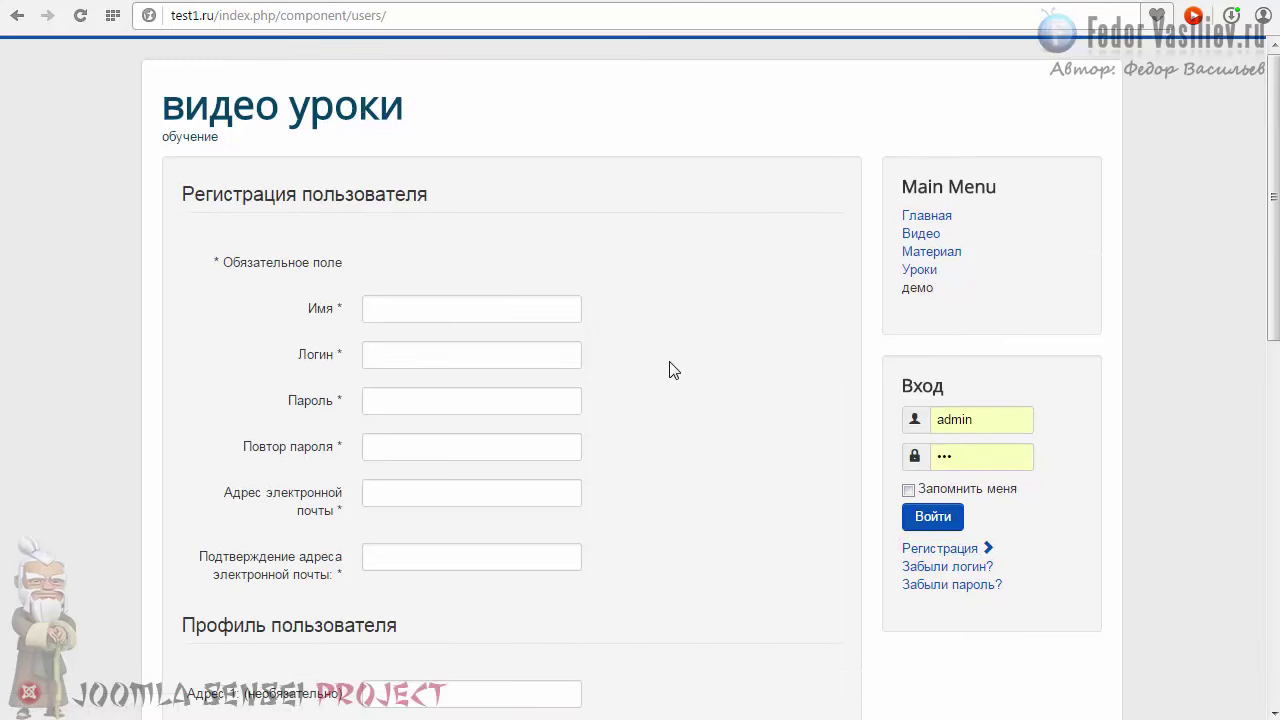
scroll(671, 366, down, 4)
scroll(675, 364, up, 3)
scroll(656, 357, down, 2)
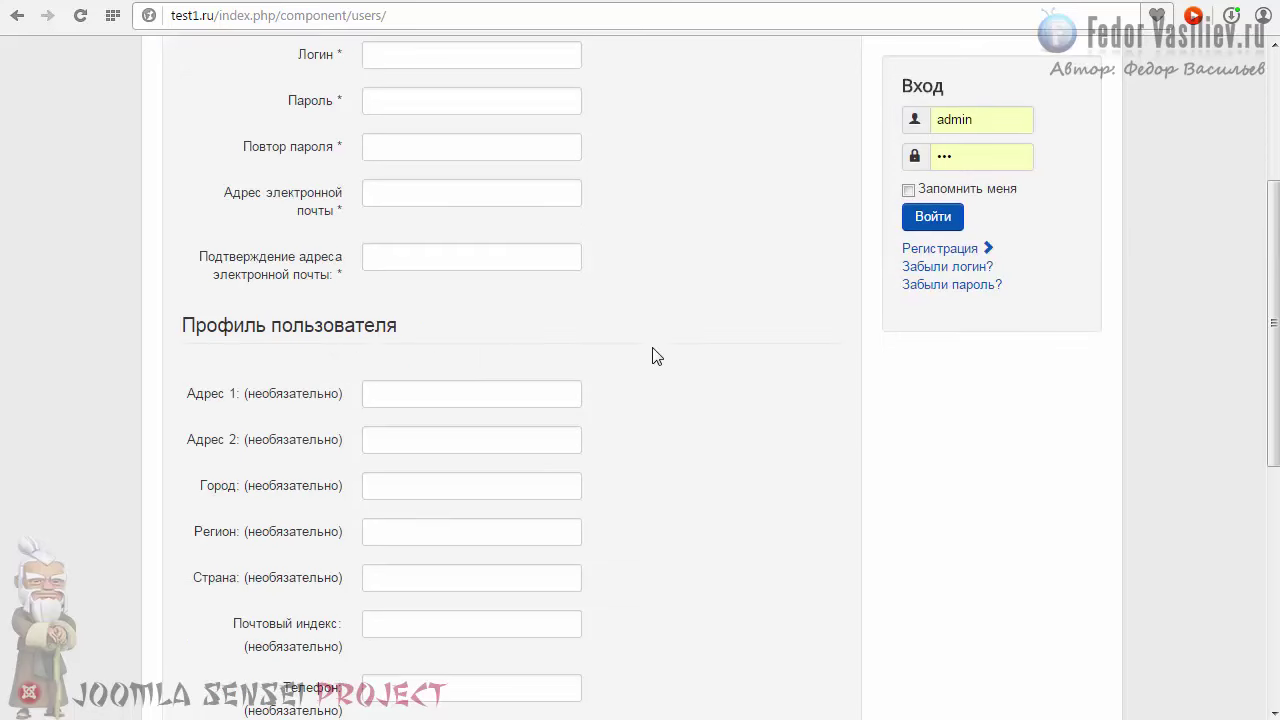
drag(348, 331, 420, 318)
triple_click(420, 318)
click(182, 335)
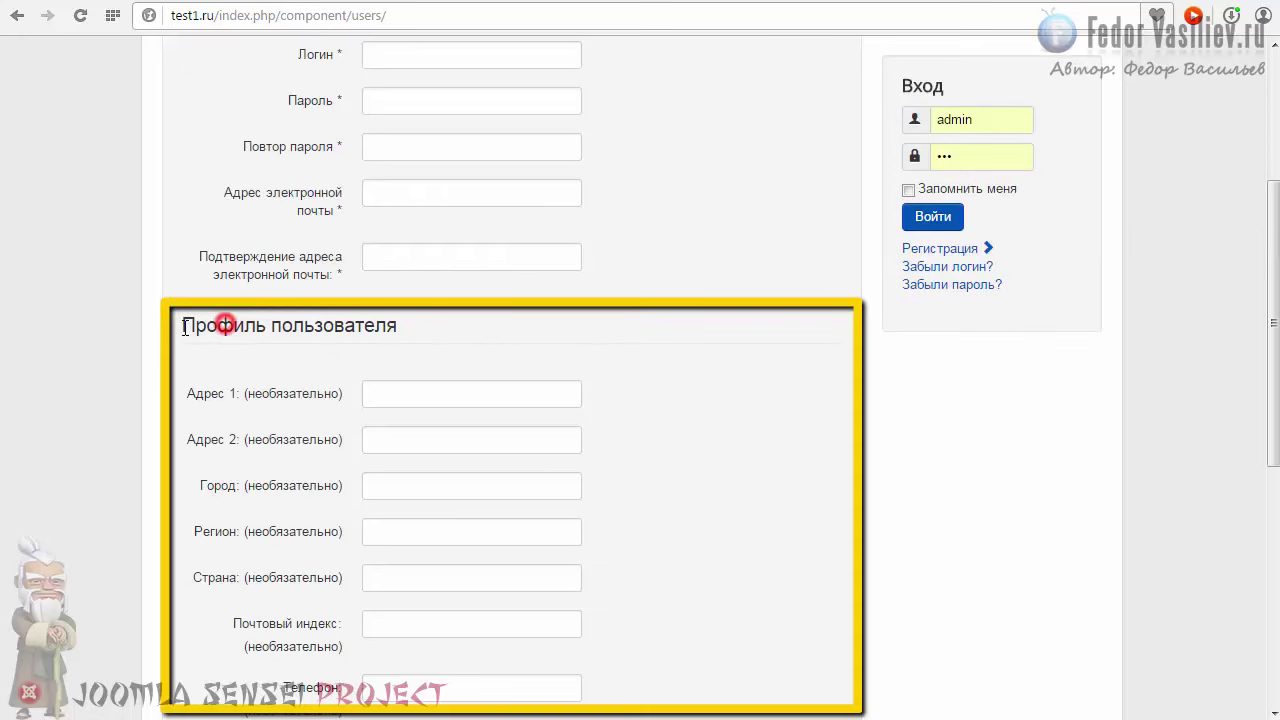
scroll(182, 335, down, 2)
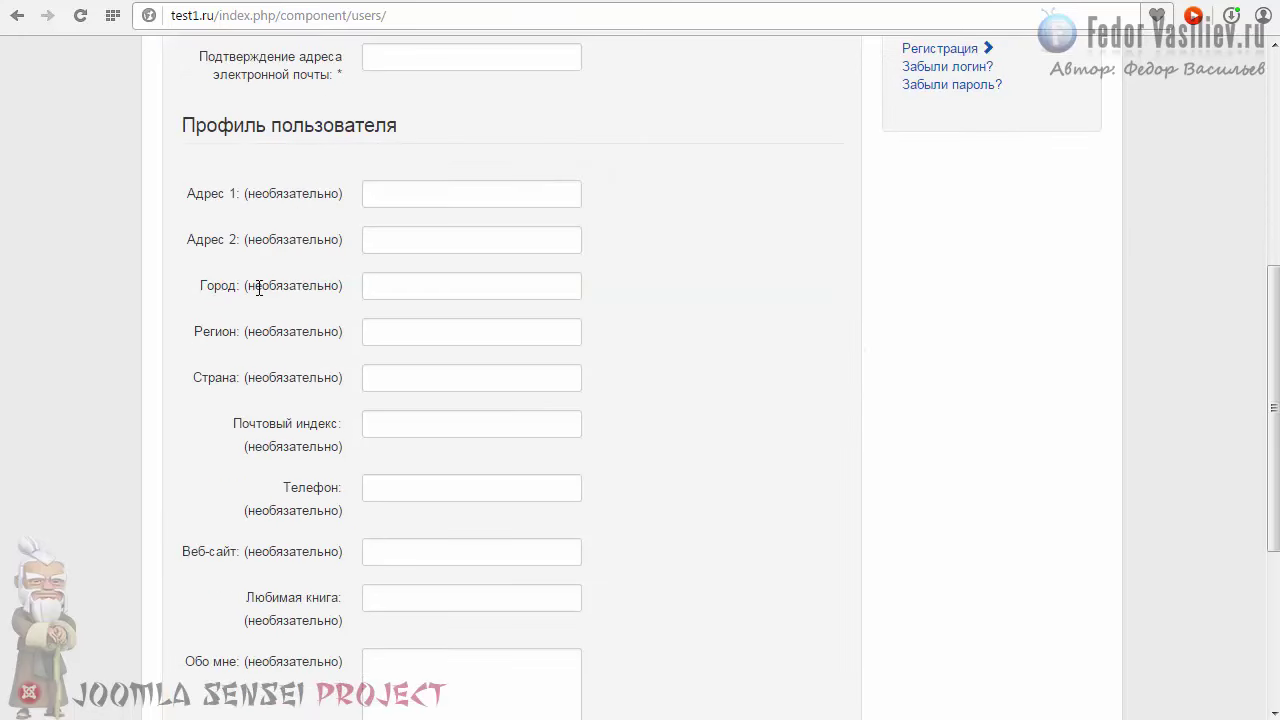
scroll(259, 287, down, 4)
scroll(260, 290, up, 1)
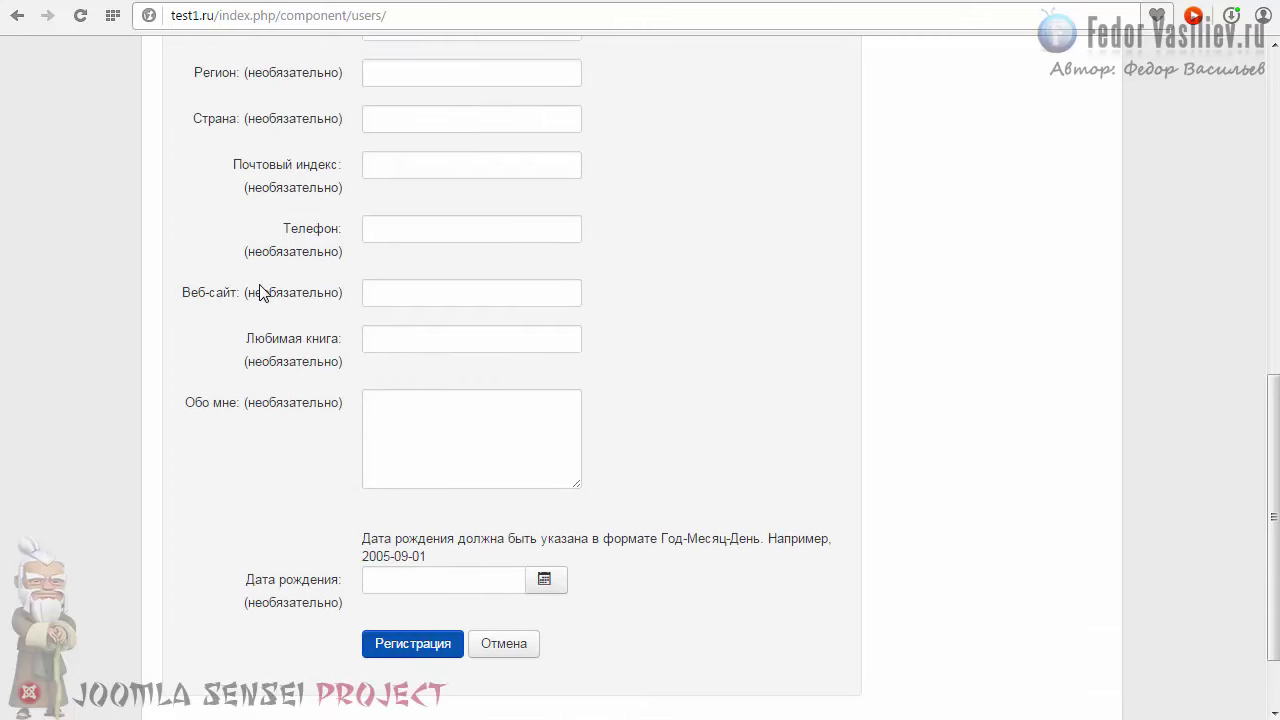
scroll(260, 292, up, 3)
scroll(242, 274, down, 1)
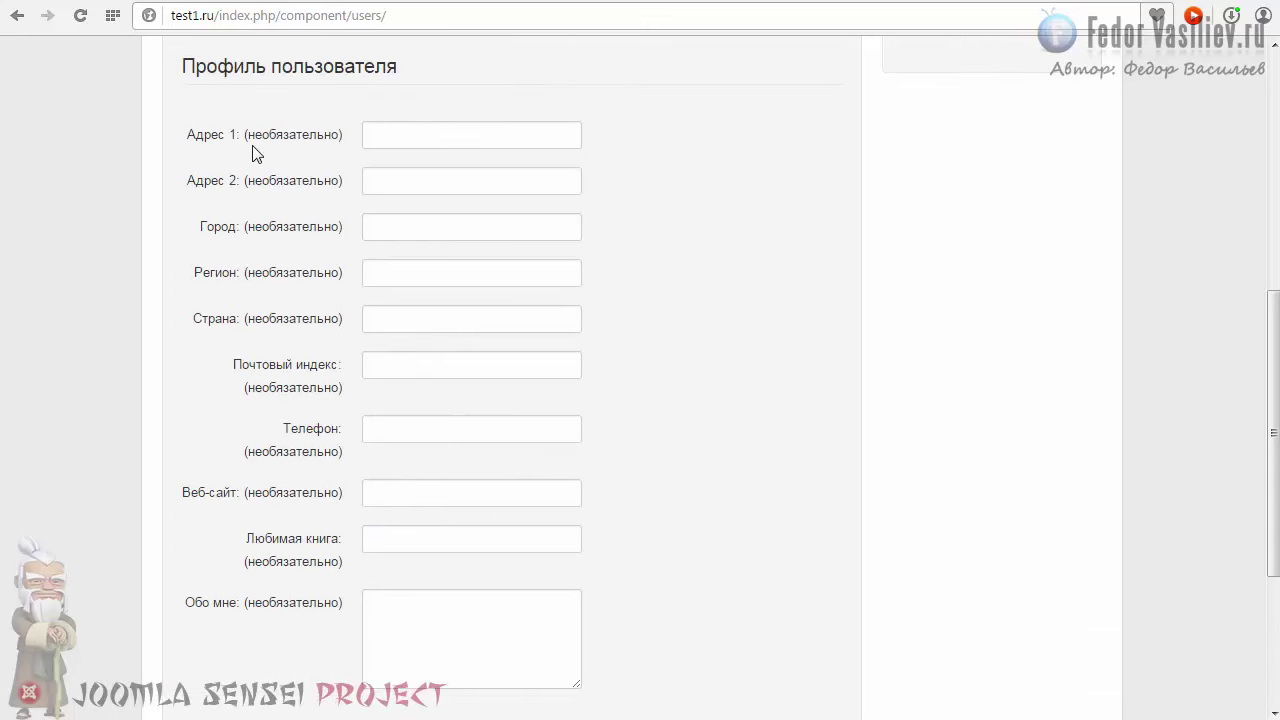
Step: Disable the Адрес 1 and Адрес 2 registration fields and keep Город optional
click(1117, 5)
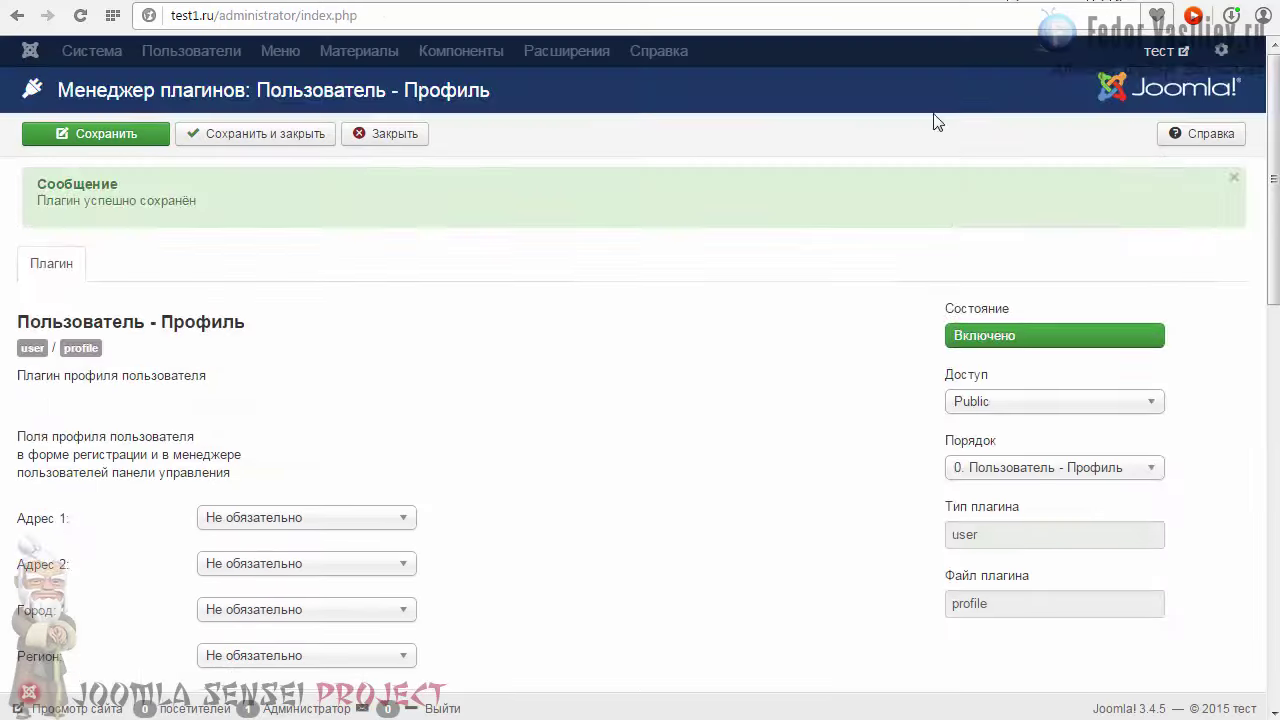
scroll(469, 297, down, 3)
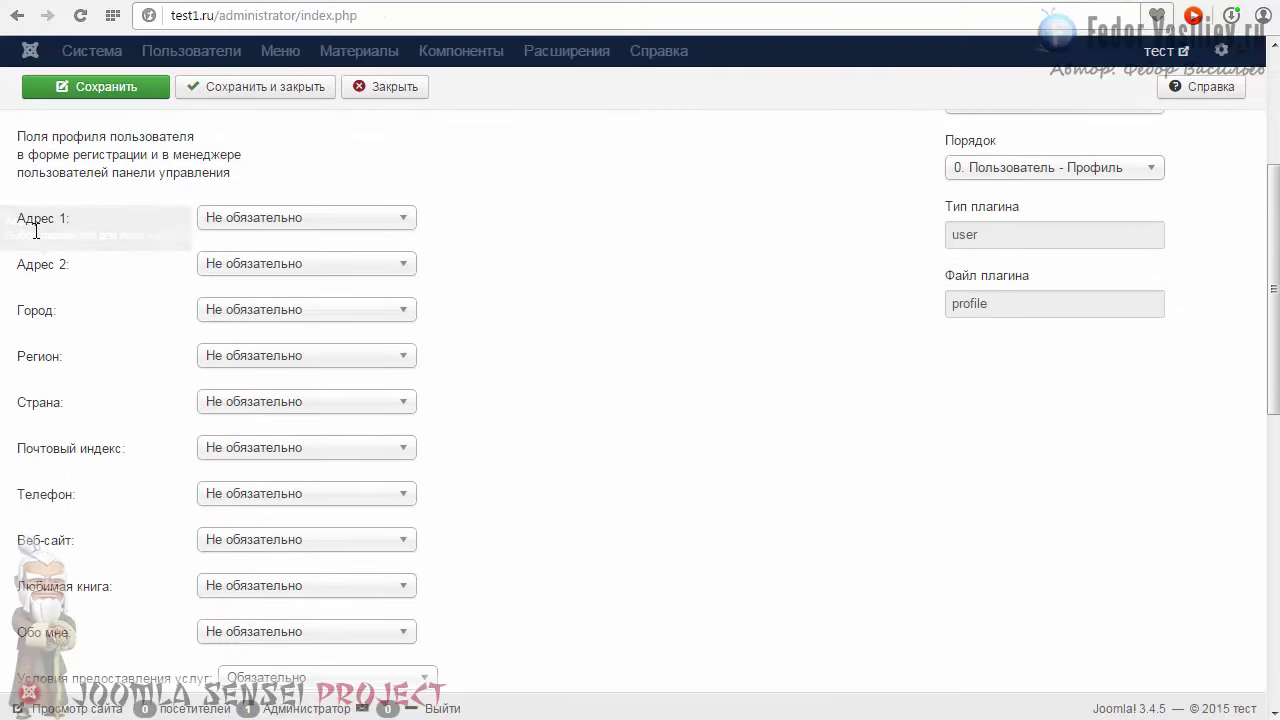
click(224, 225)
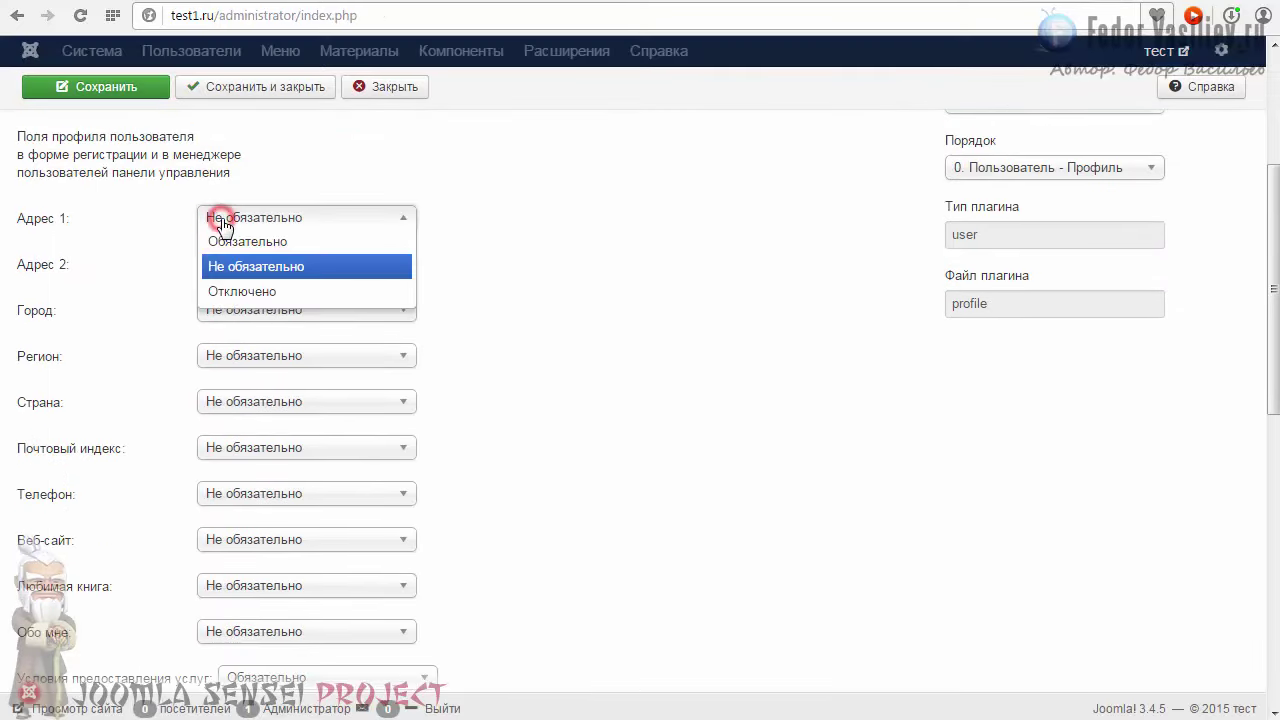
click(217, 215)
click(276, 227)
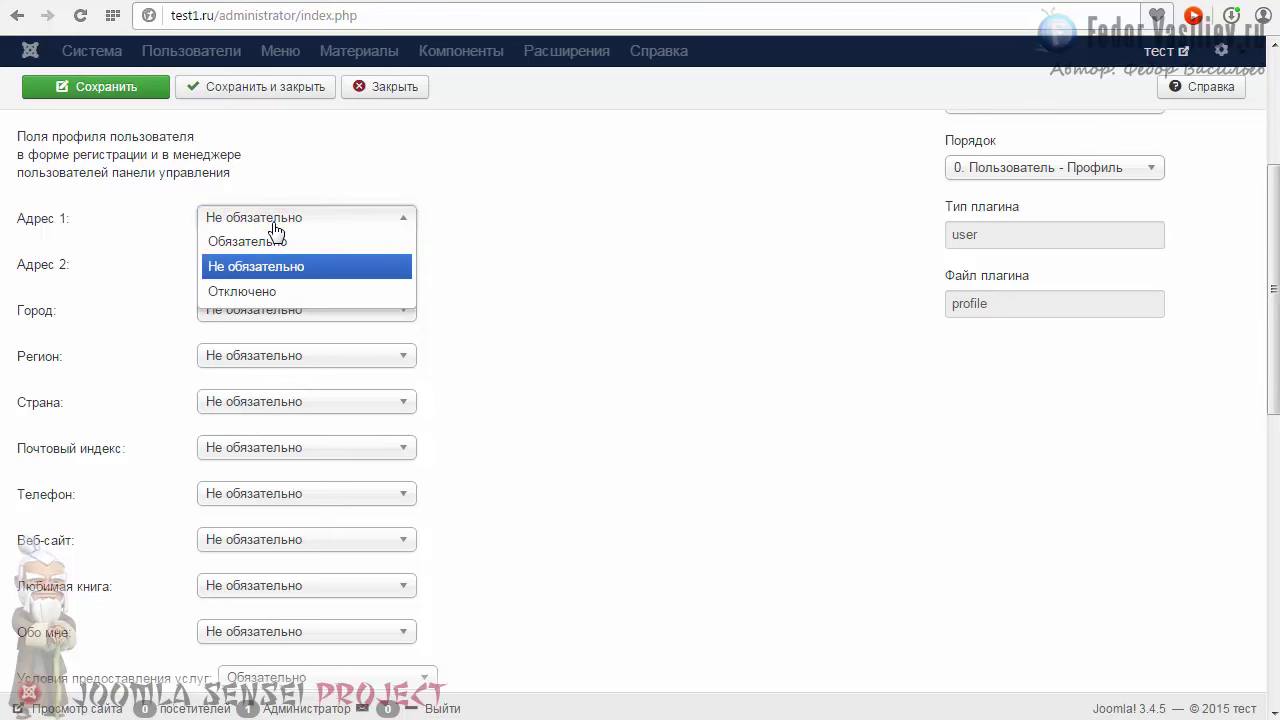
click(248, 292)
click(228, 267)
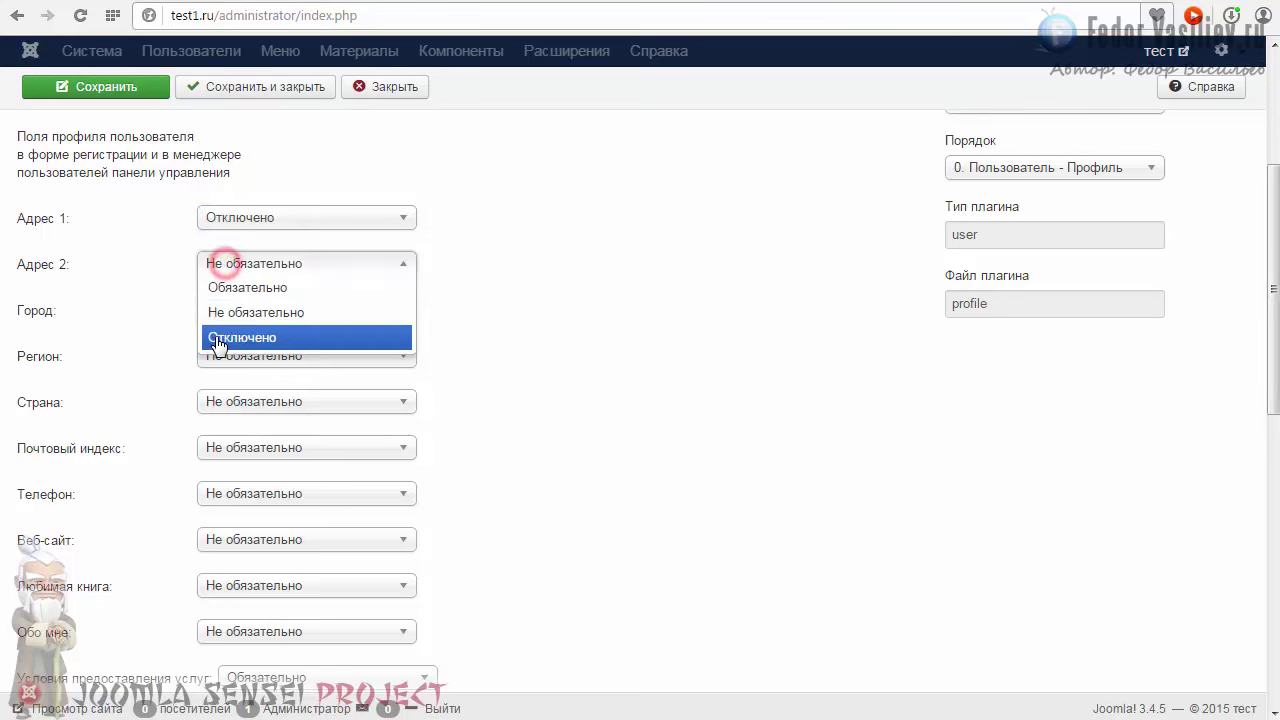
click(214, 339)
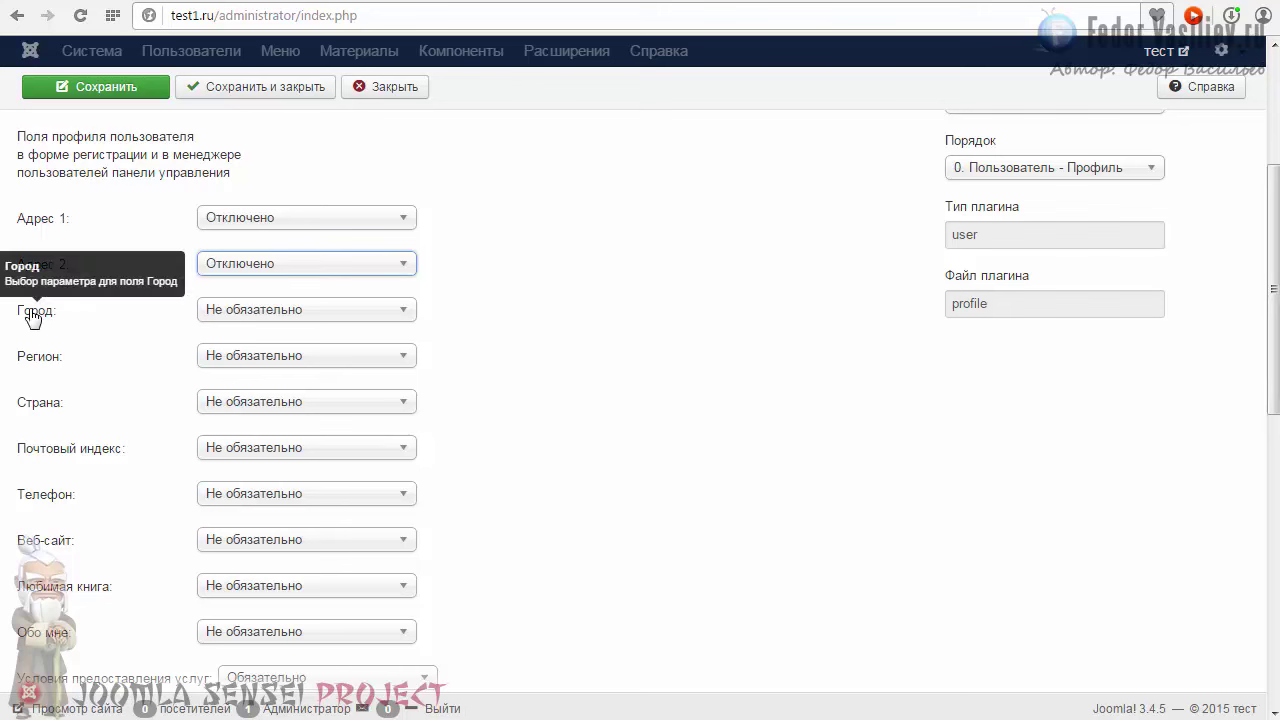
click(252, 314)
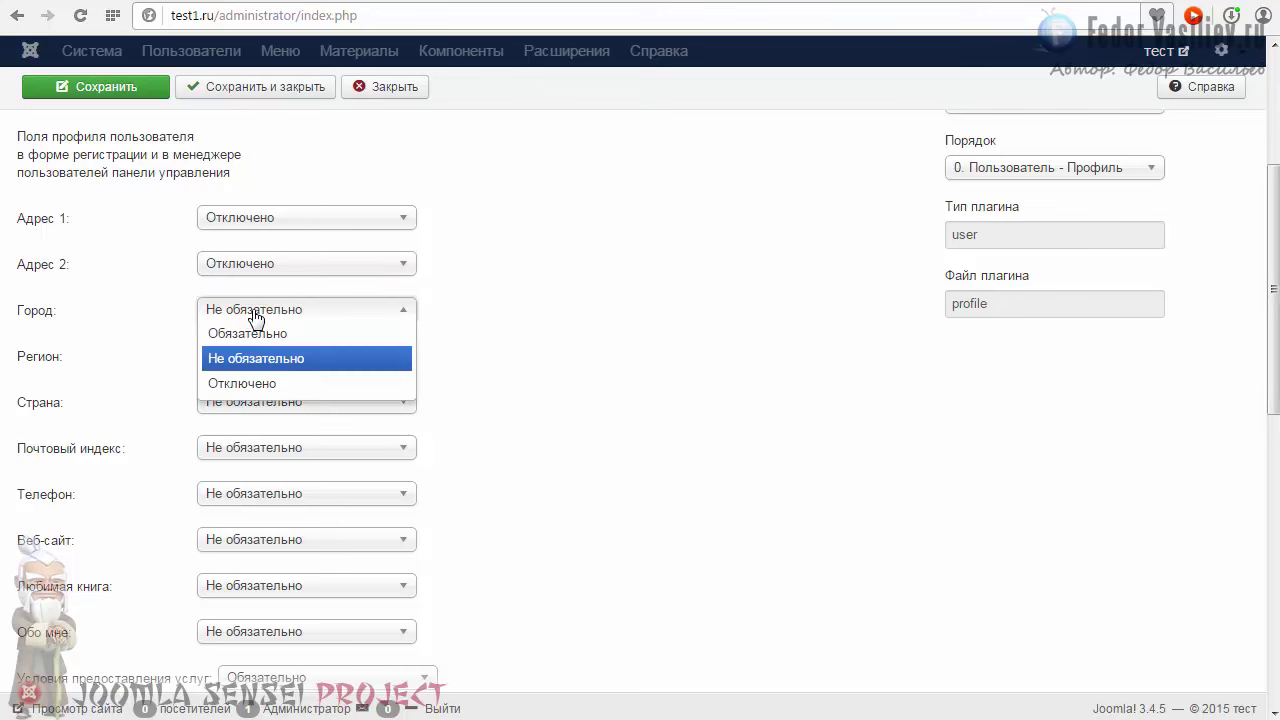
click(243, 358)
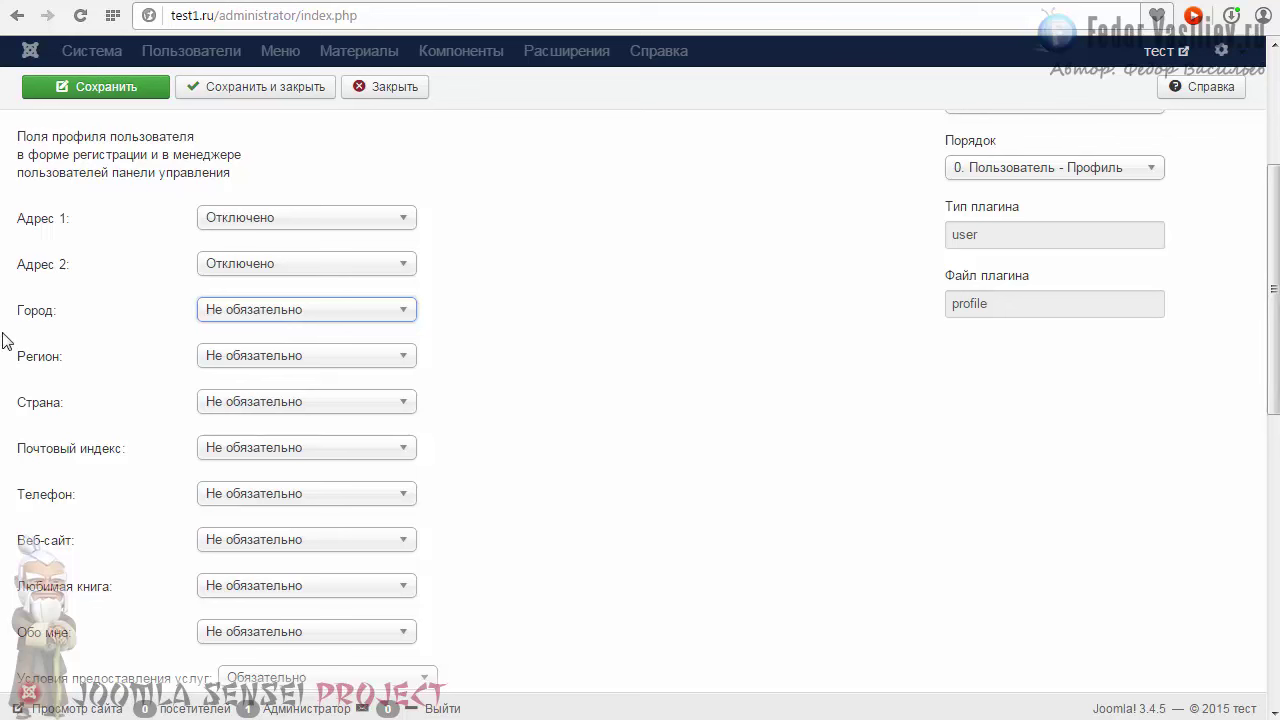
Step: Disable Регион and Почтовый индекс, keep Страна optional, and make Телефон required
mouse_move(35, 320)
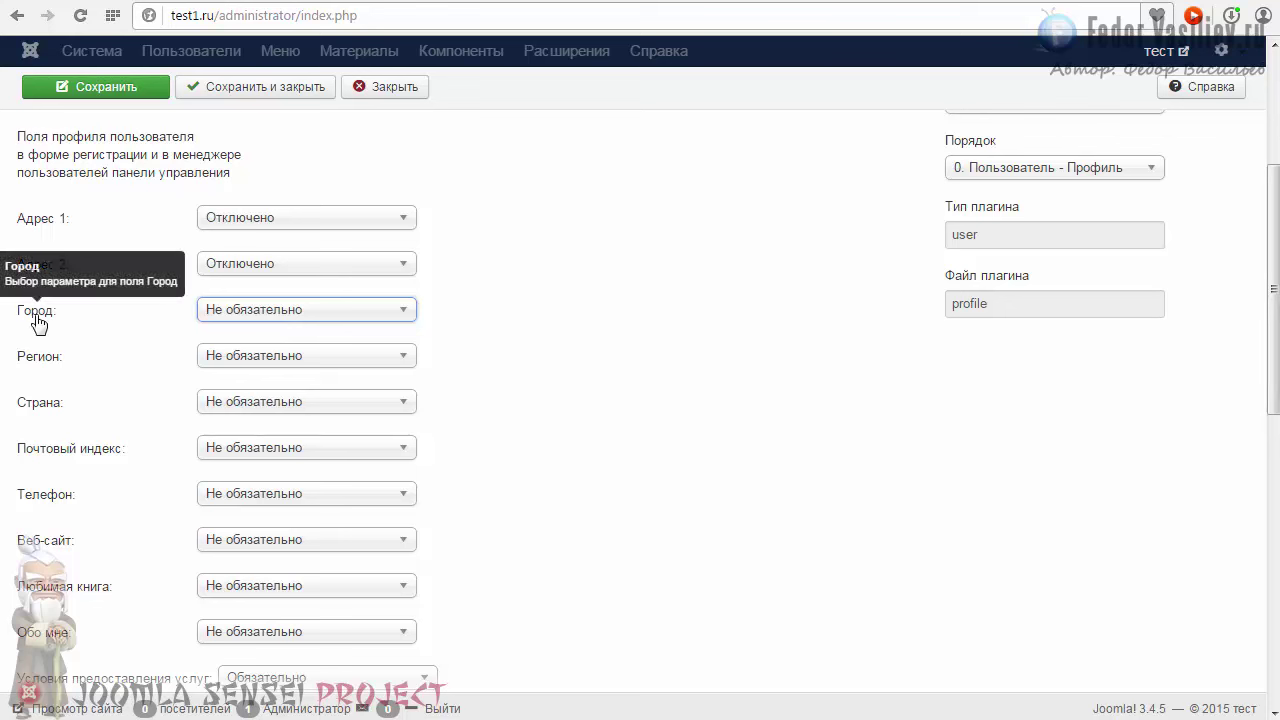
click(234, 356)
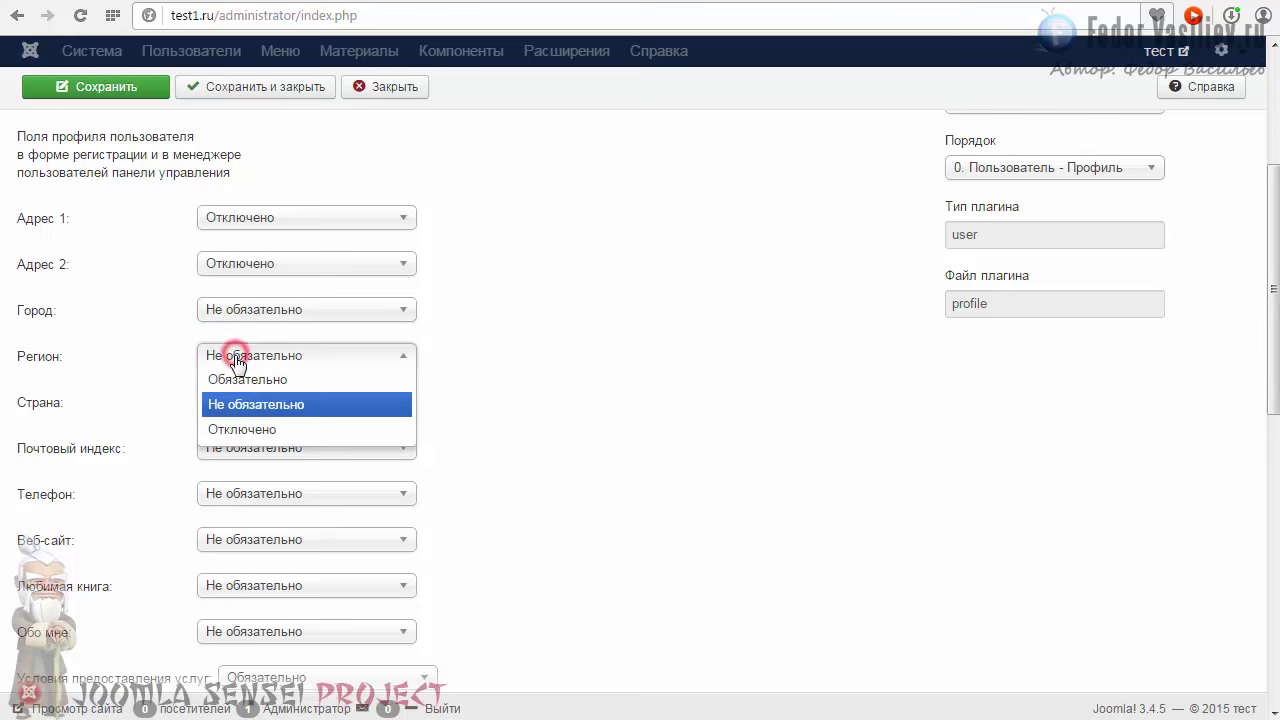
click(232, 438)
click(253, 406)
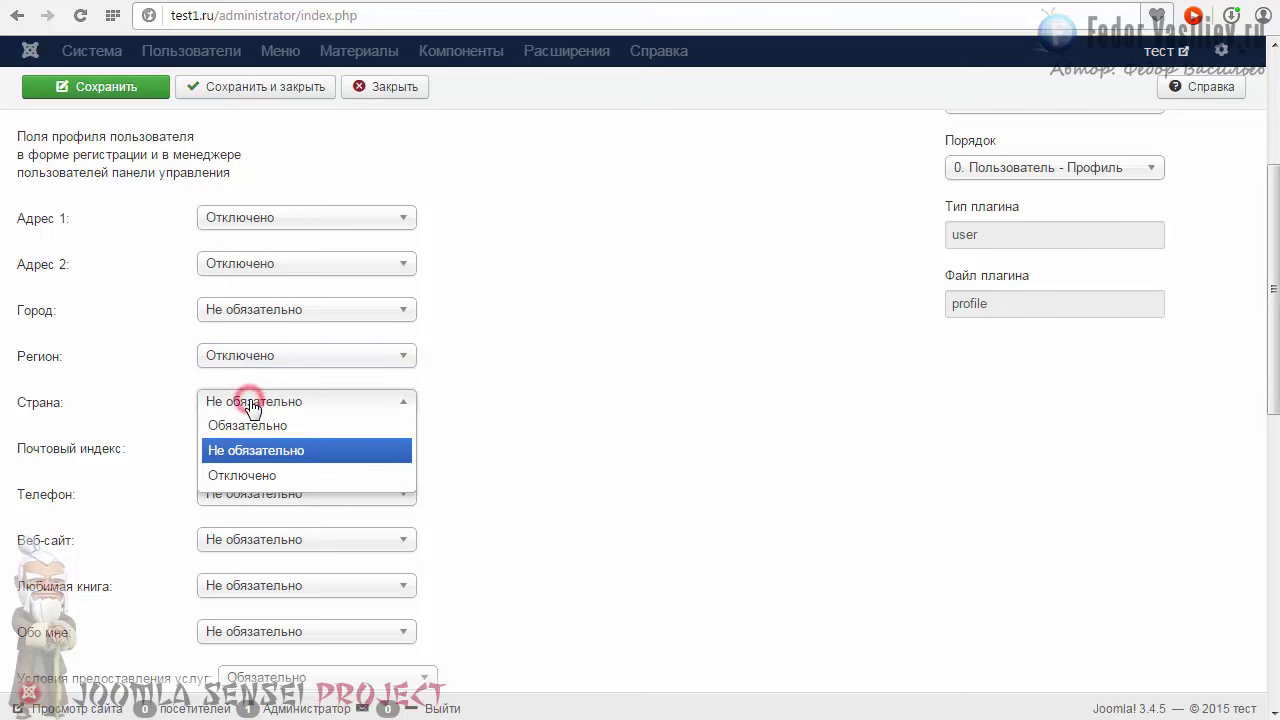
click(563, 403)
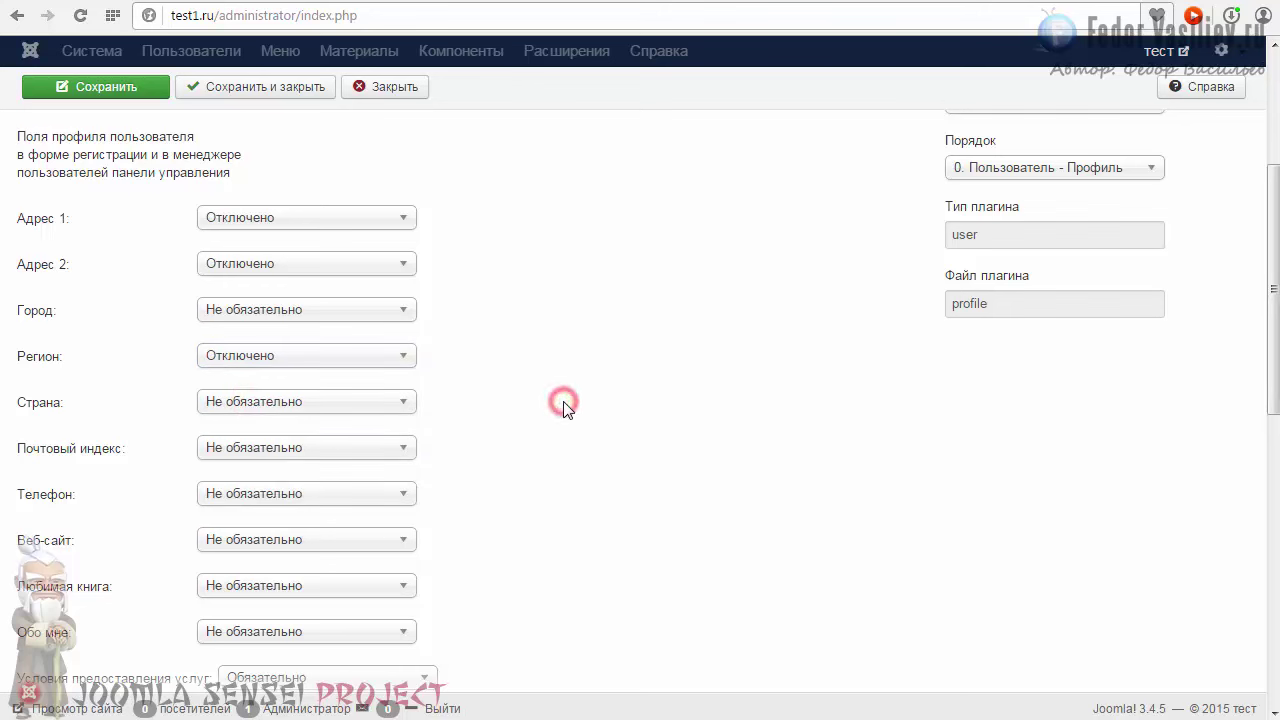
click(258, 452)
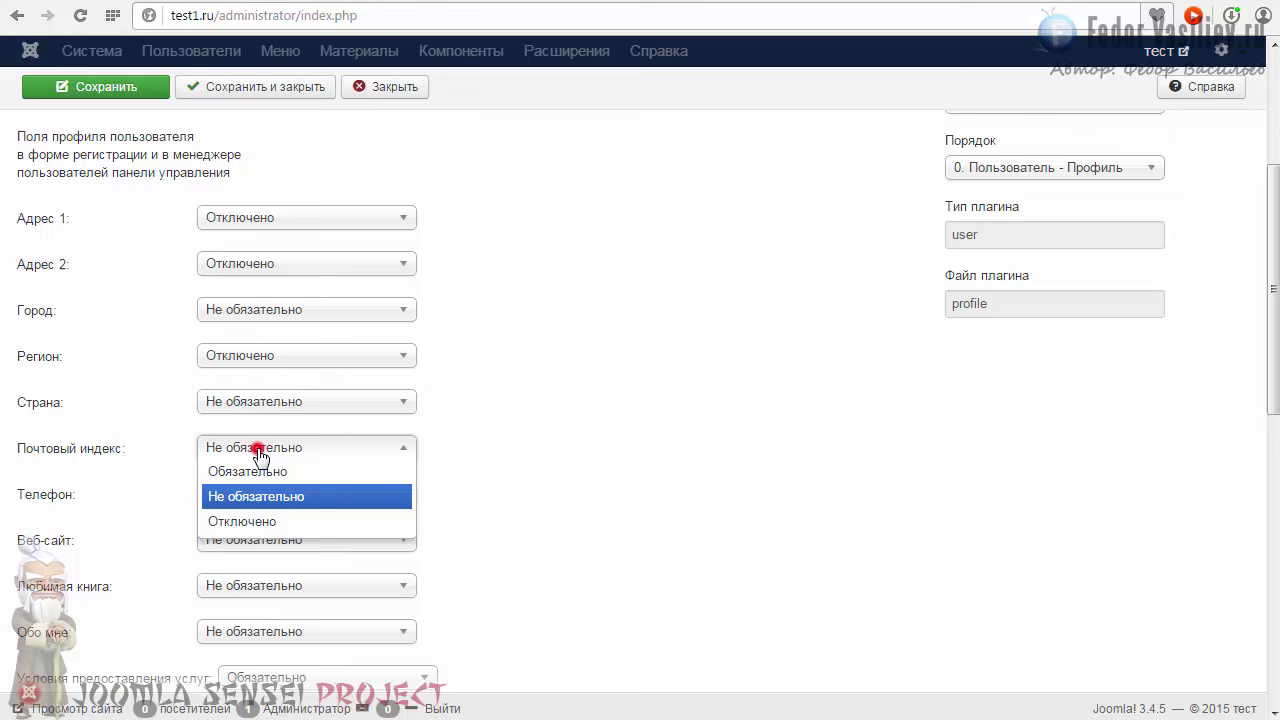
click(252, 520)
click(251, 494)
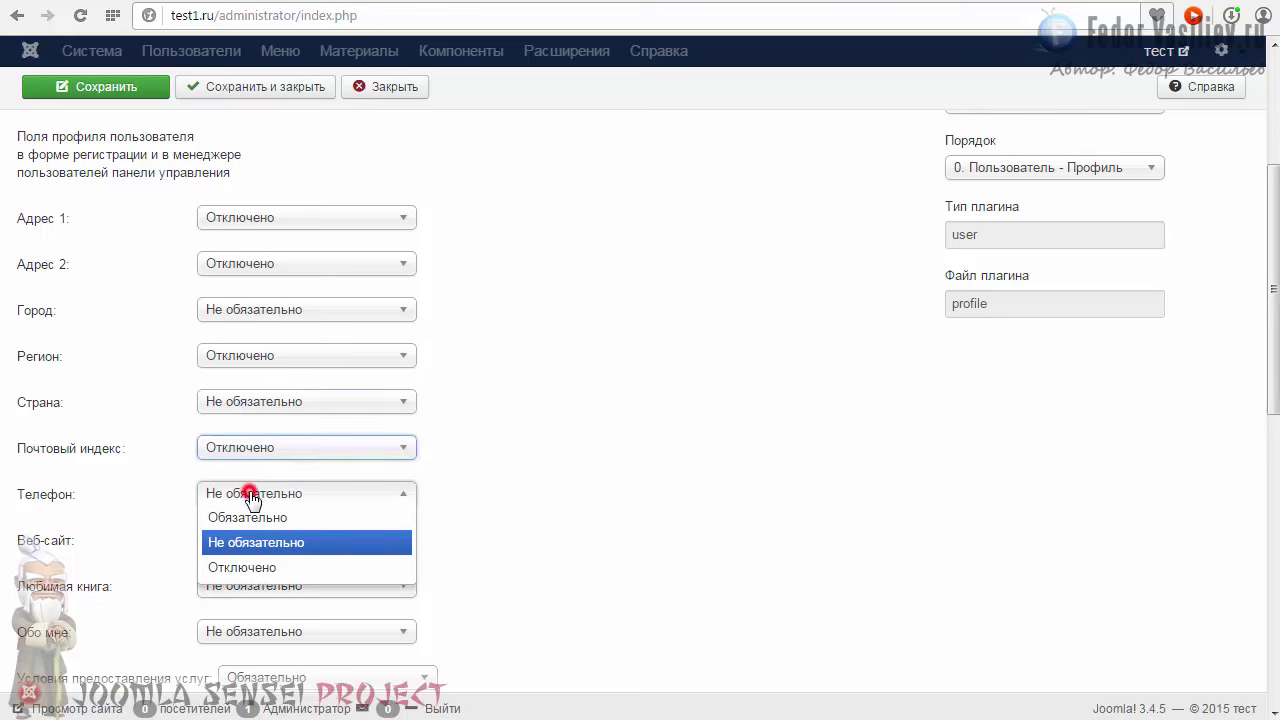
click(247, 517)
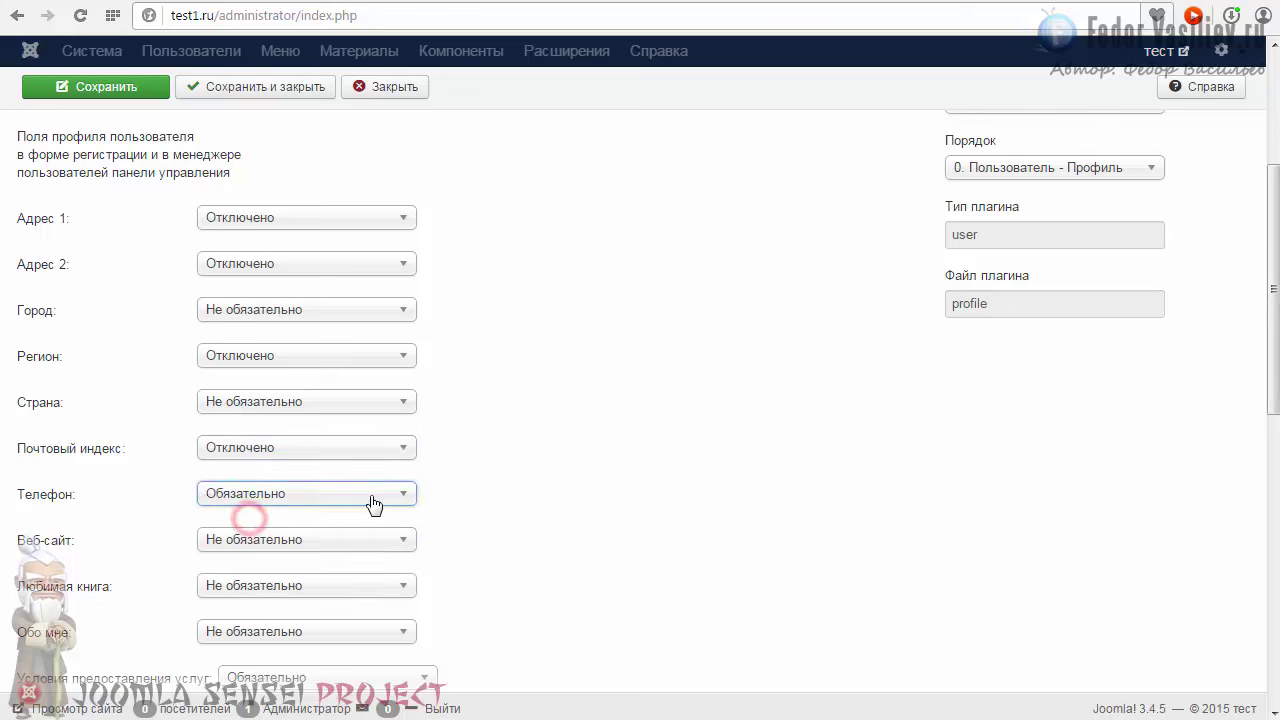
drag(1271, 381, 1261, 495)
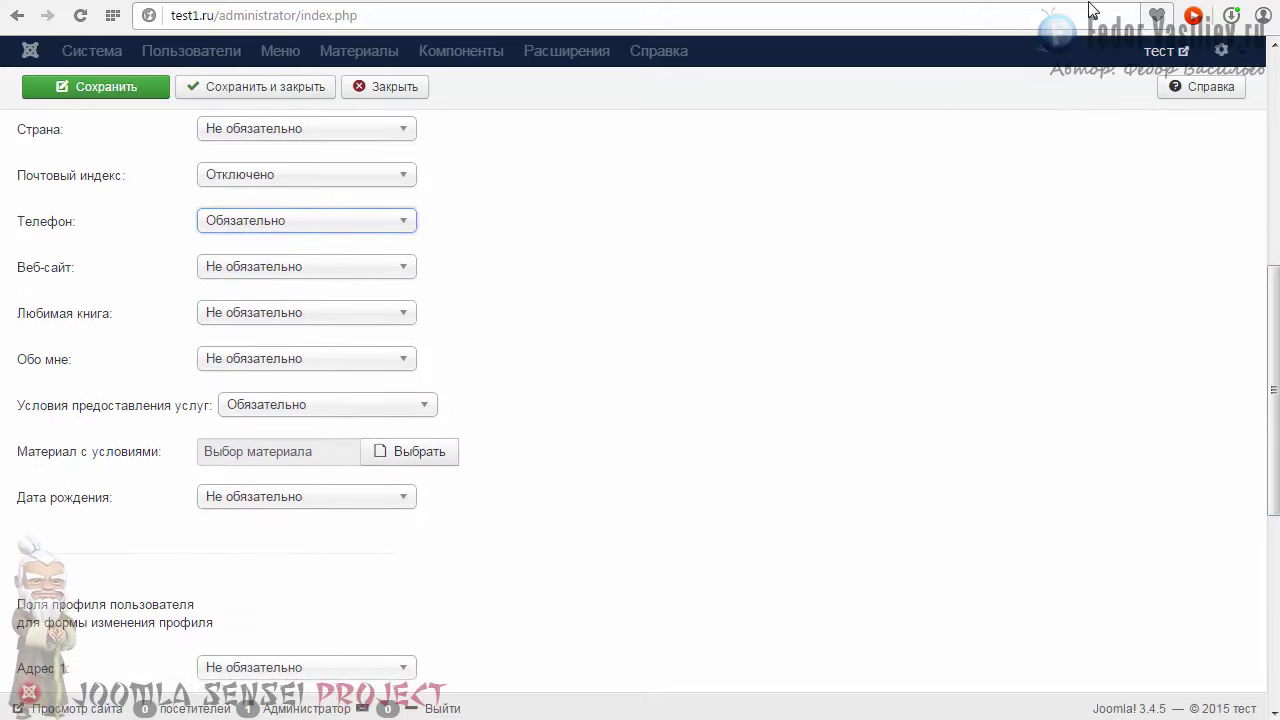
Step: Disable the Любимая книга and Обо мне fields, leaving Веб-сайт unchanged
key(ctrl+Tab)
scroll(474, 333, up, 5)
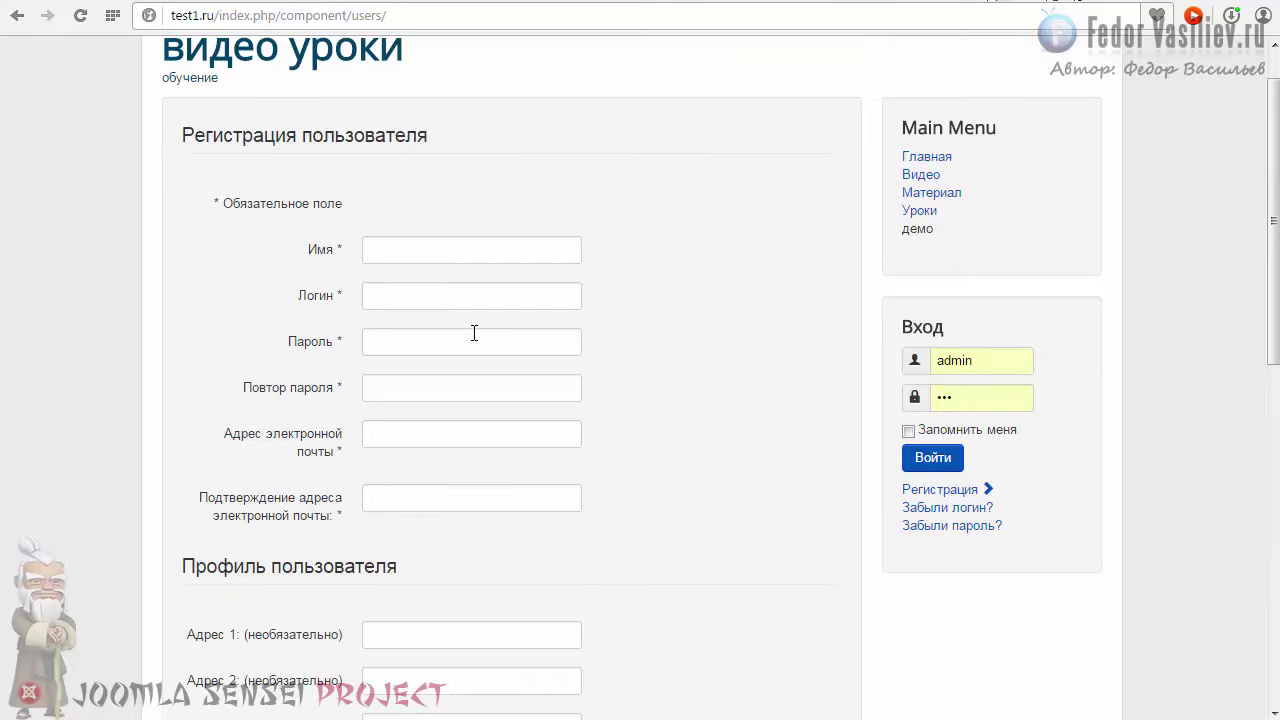
key(ctrl+Tab)
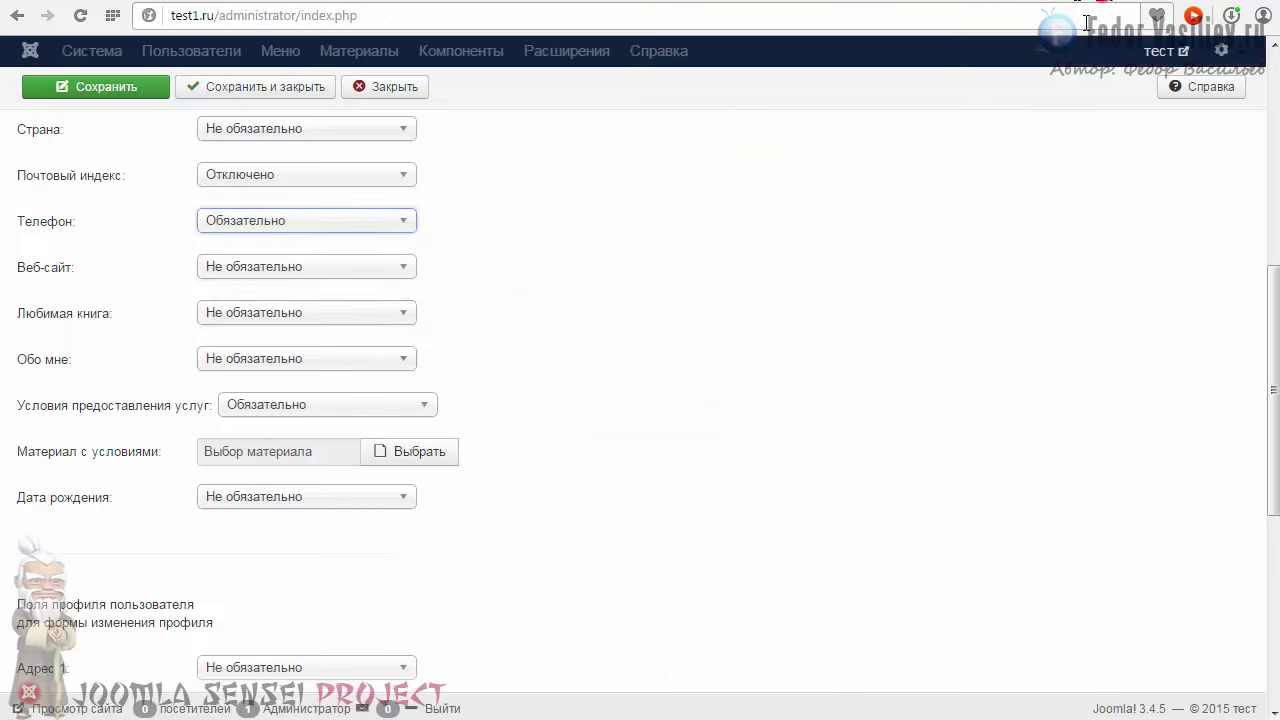
click(260, 268)
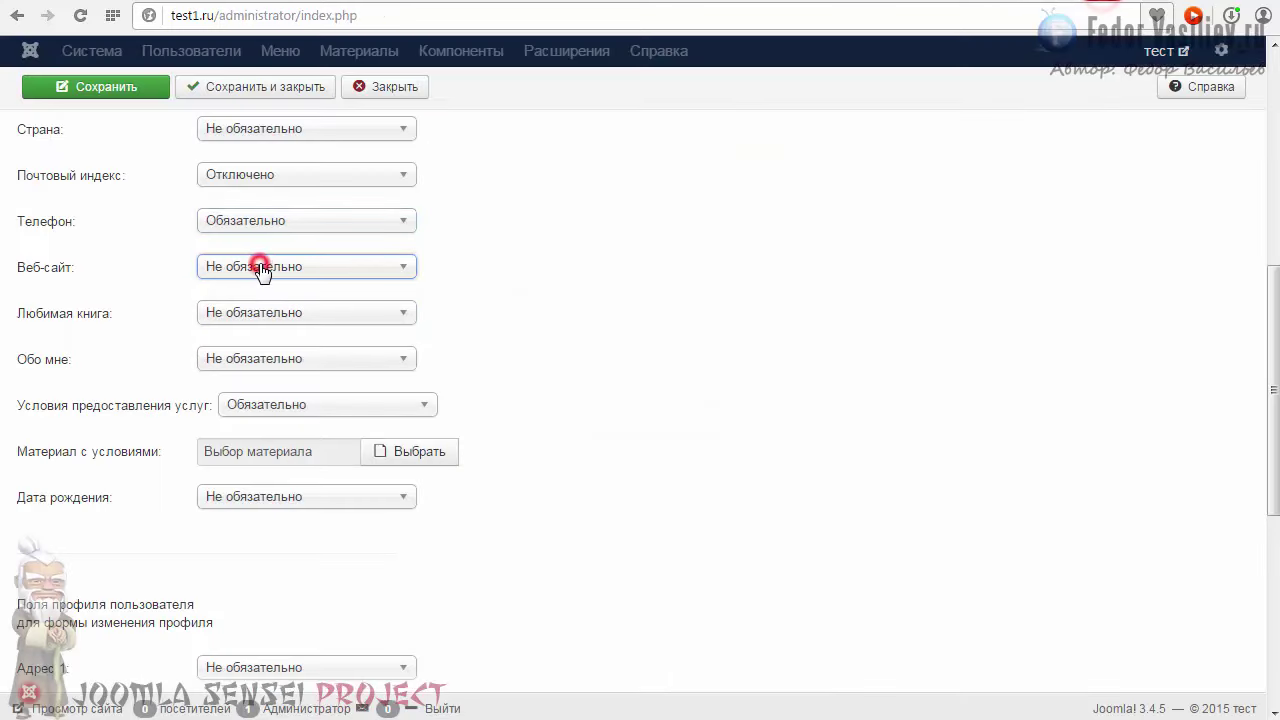
click(241, 320)
click(236, 385)
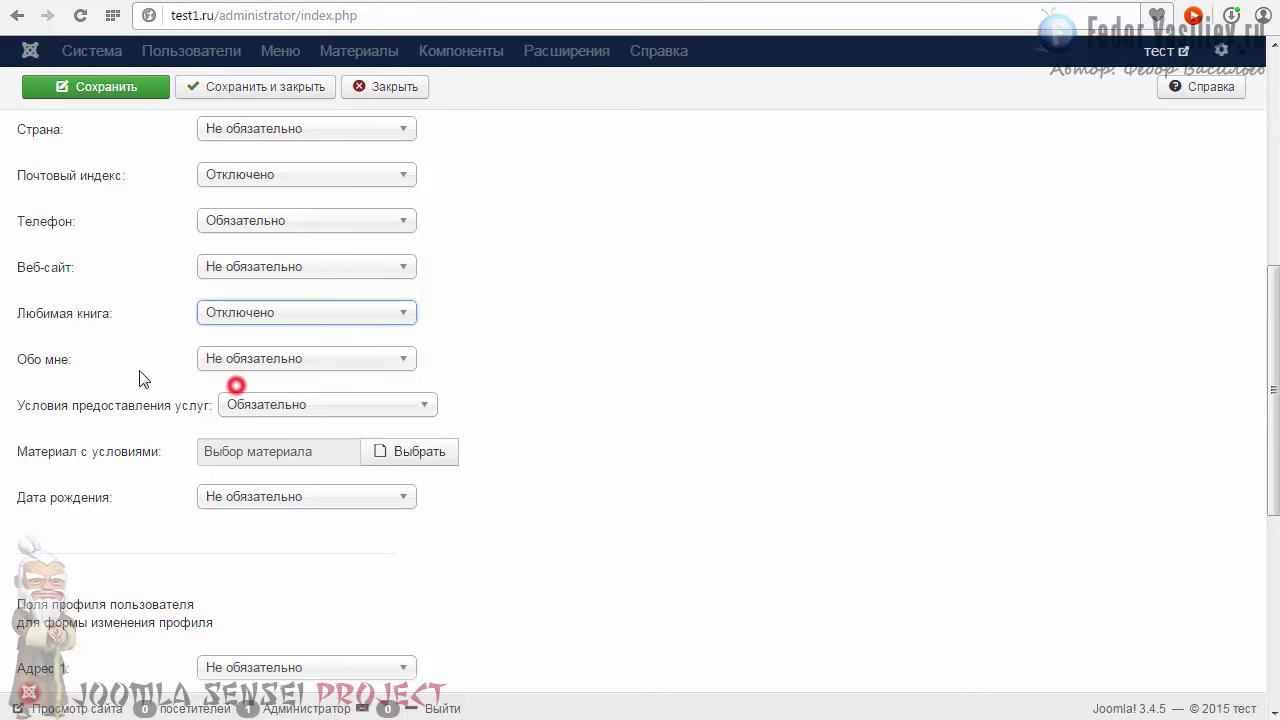
click(206, 358)
click(229, 432)
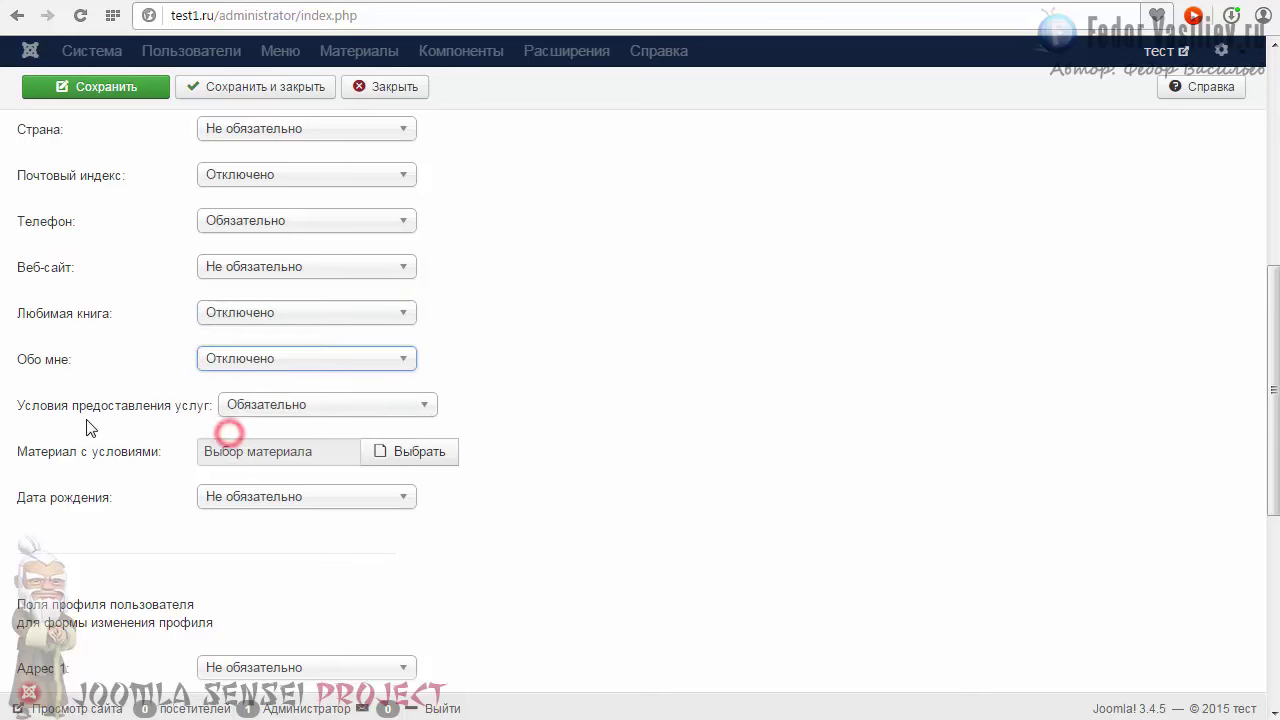
Step: Disable the terms of service and Дата рождения fields, save, and reload the registration page
click(263, 404)
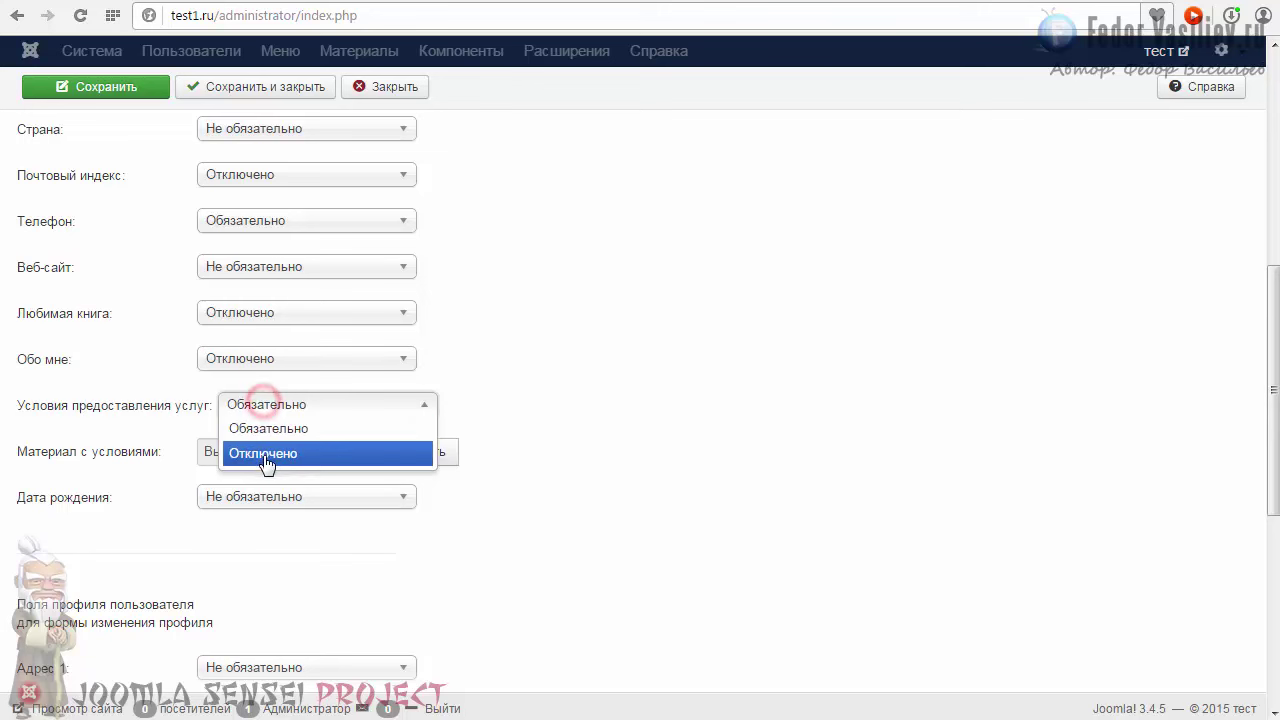
click(265, 455)
click(248, 498)
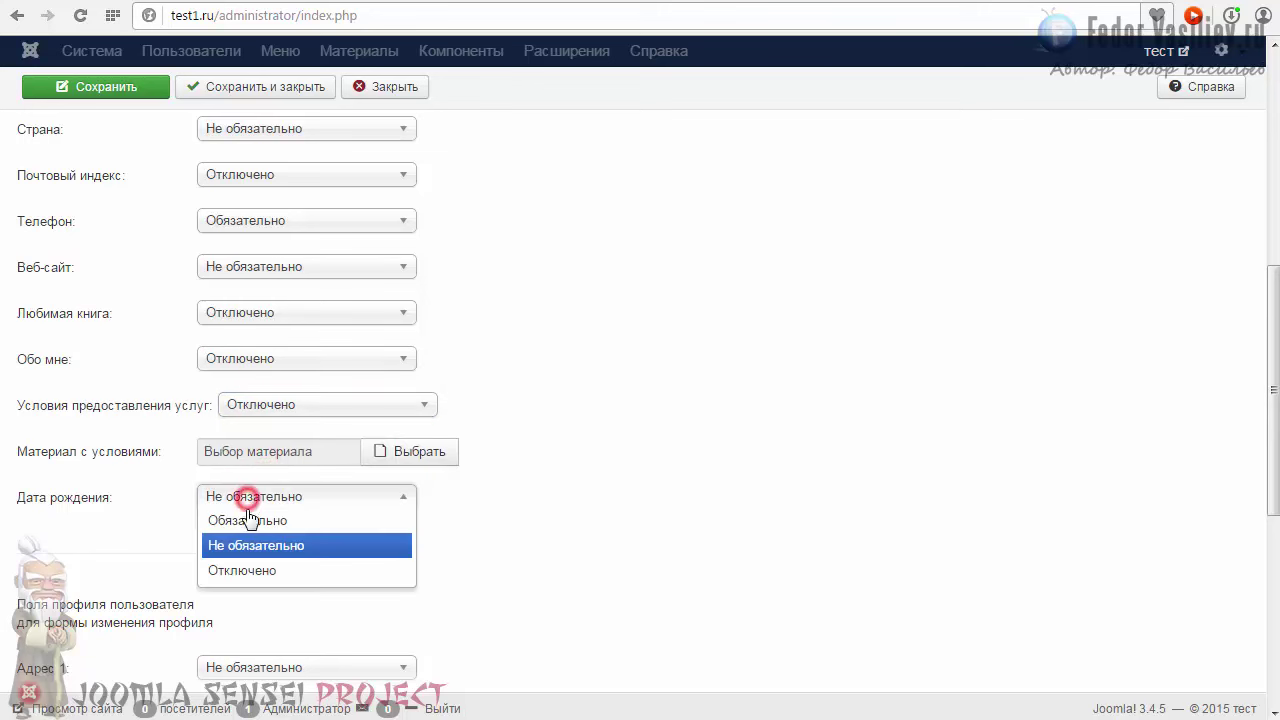
click(240, 570)
click(120, 87)
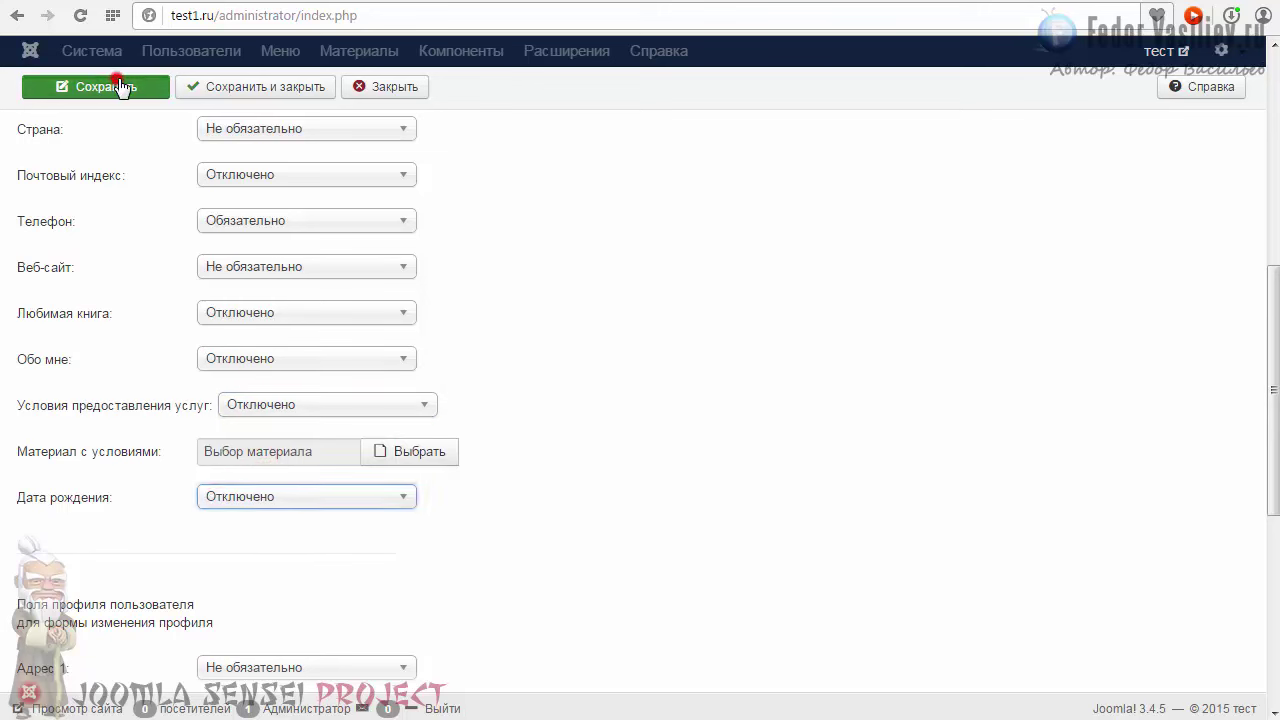
key(ctrl+Tab)
click(80, 15)
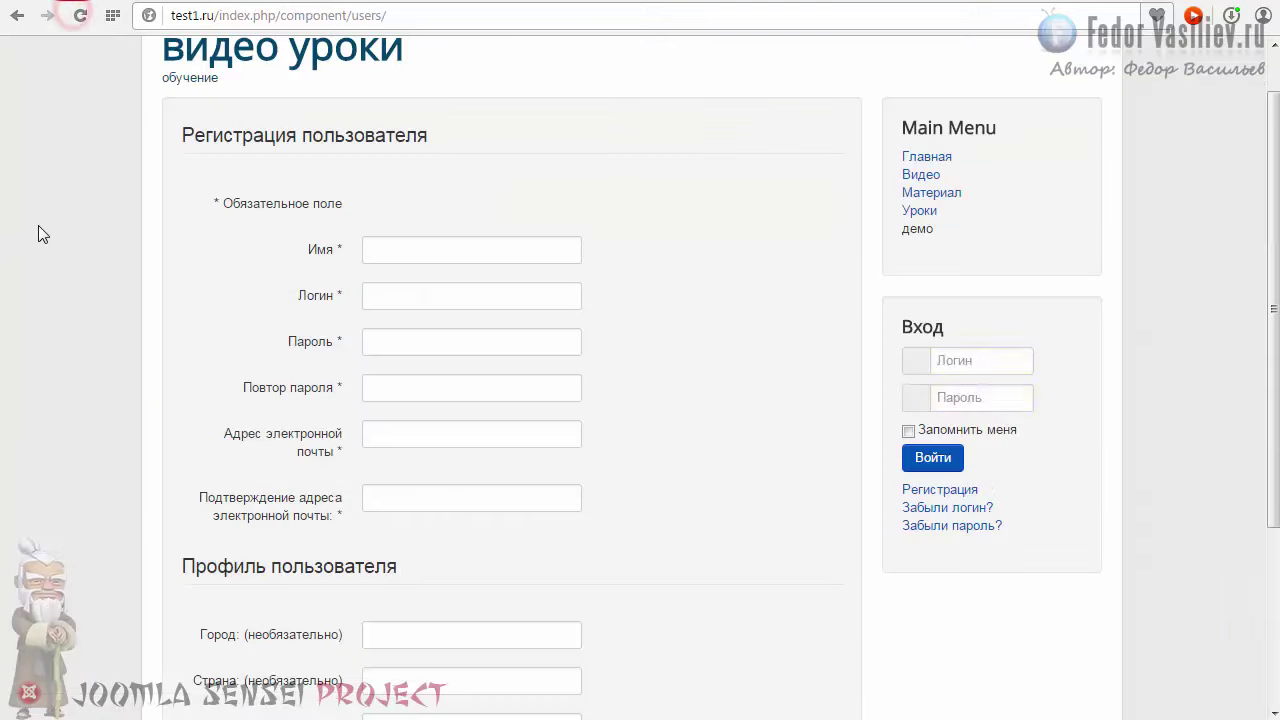
Step: Review the Профиль пользователя fields on the registration form, focusing the required Телефон field
scroll(297, 325, down, 3)
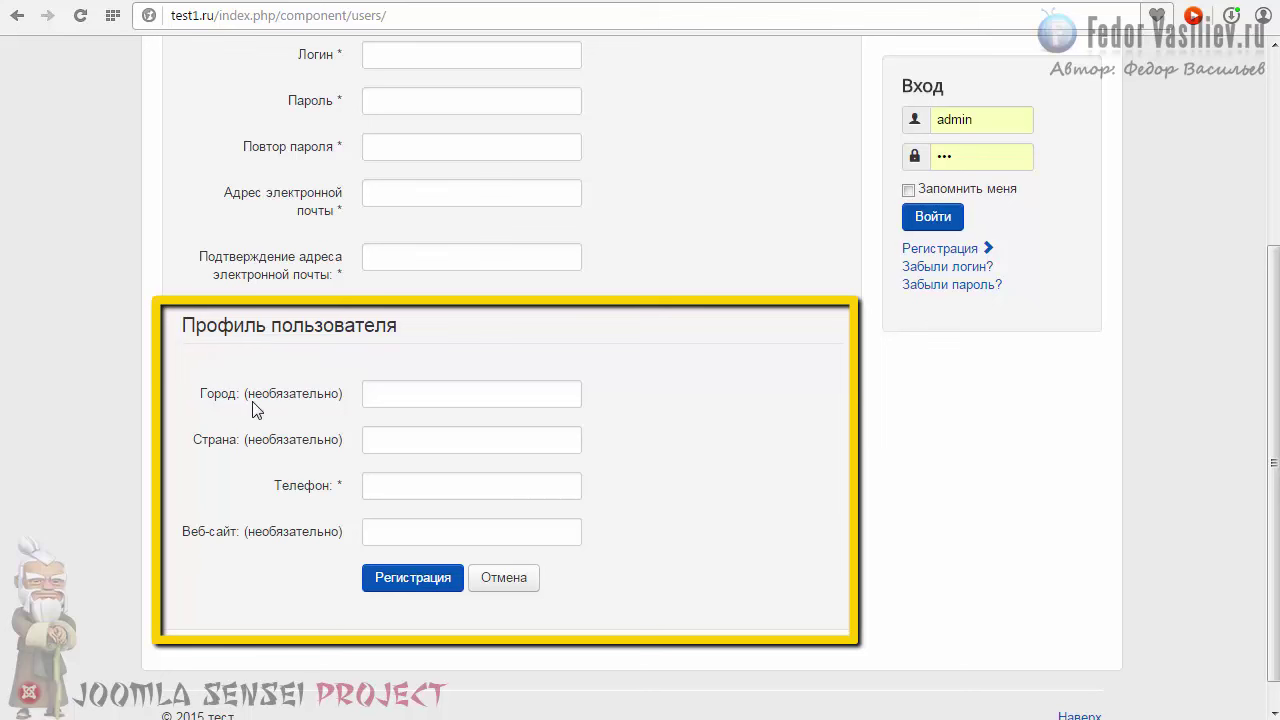
drag(247, 396, 351, 383)
click(310, 427)
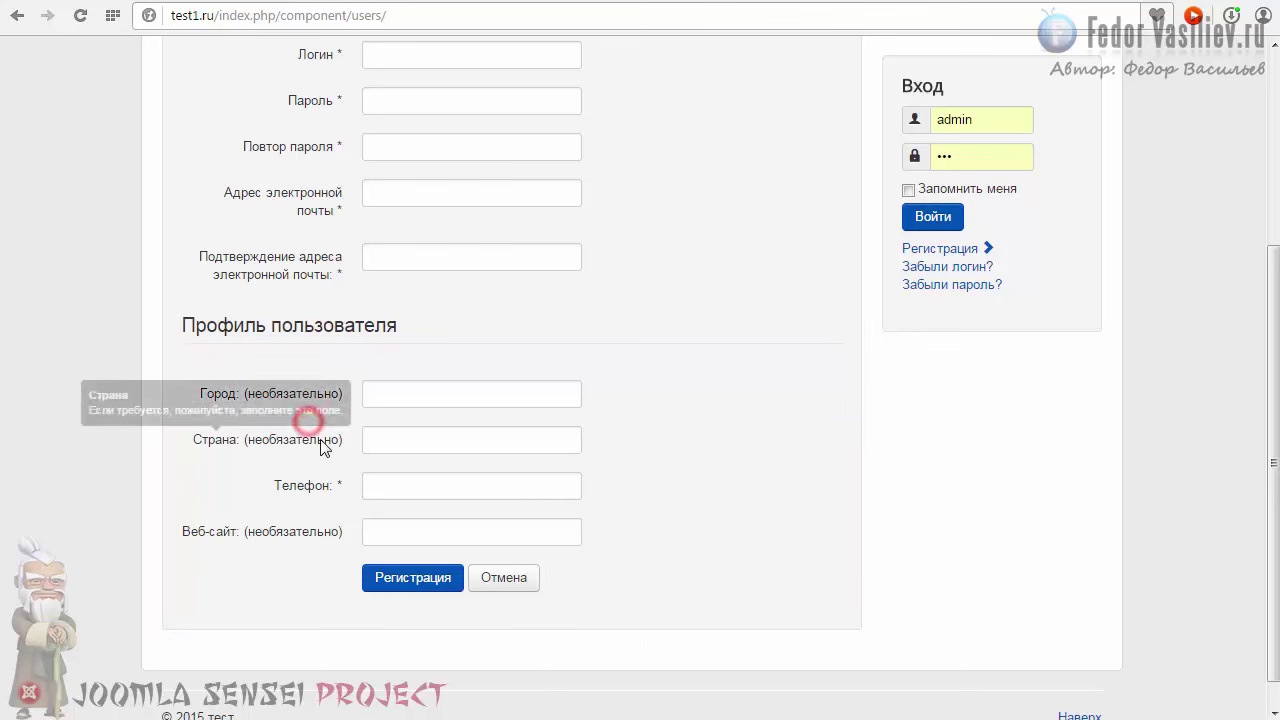
click(395, 488)
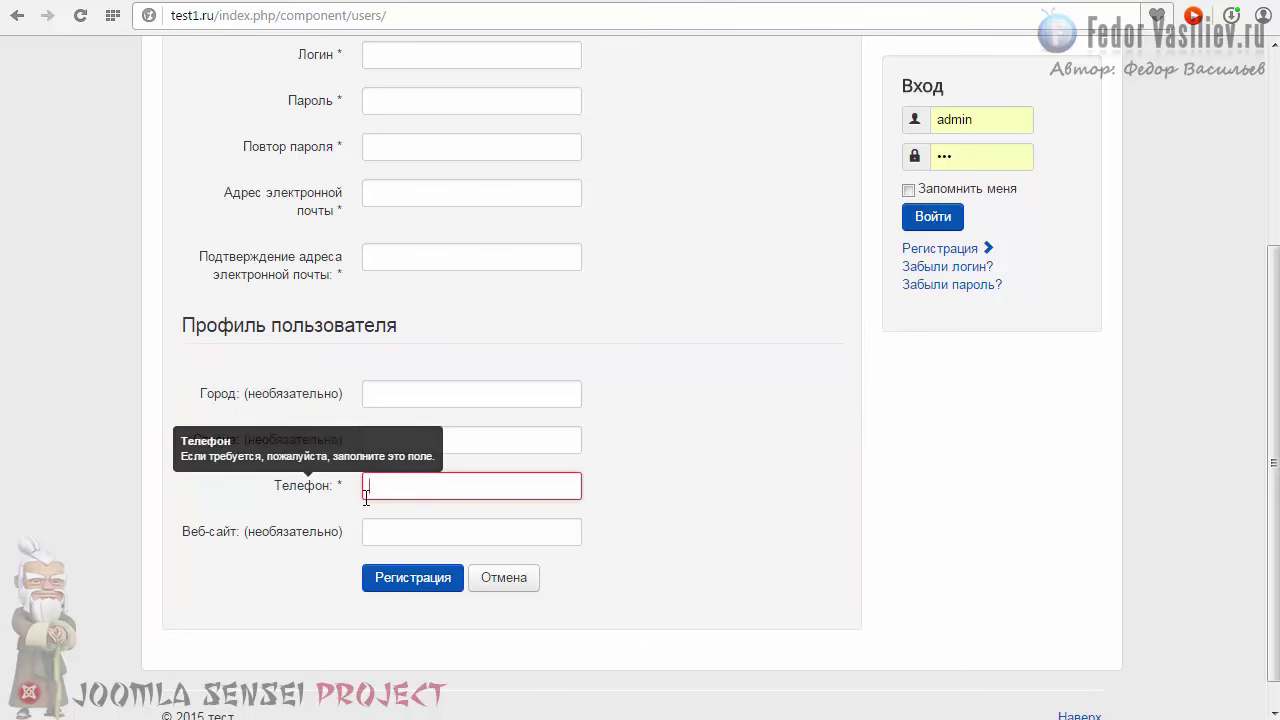
scroll(428, 486, up, 2)
scroll(428, 486, down, 2)
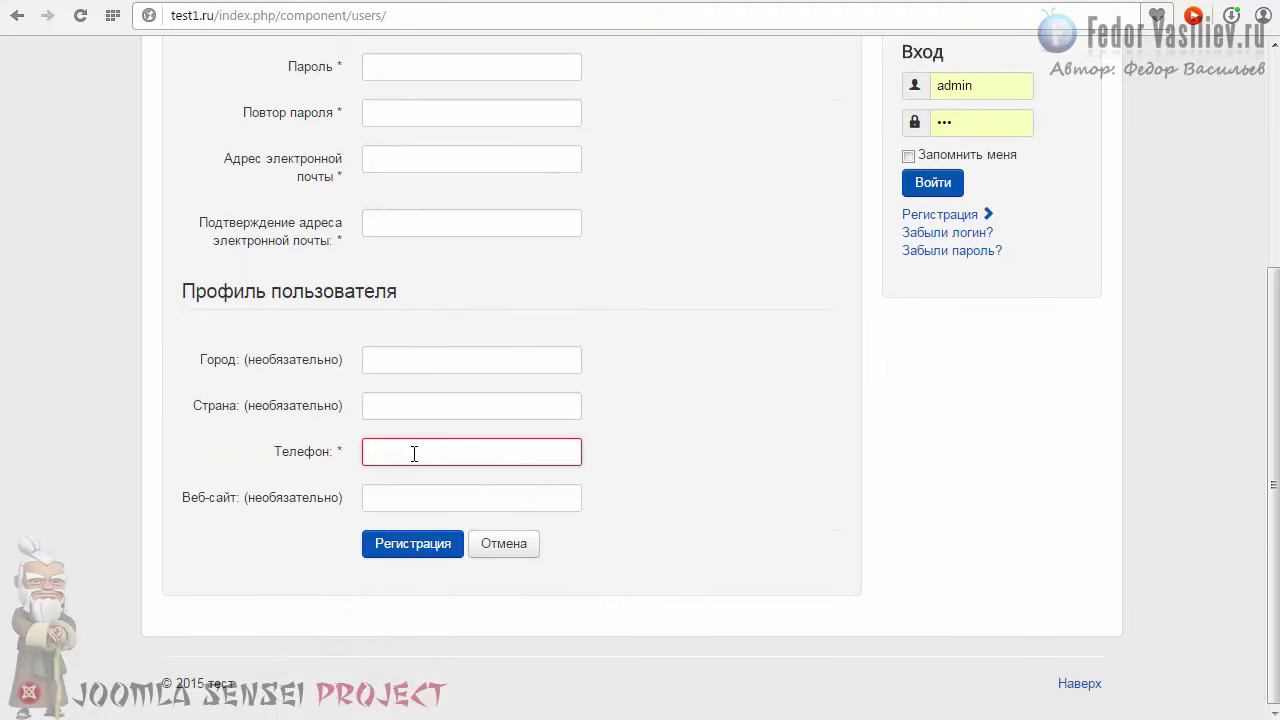
scroll(414, 453, up, 1)
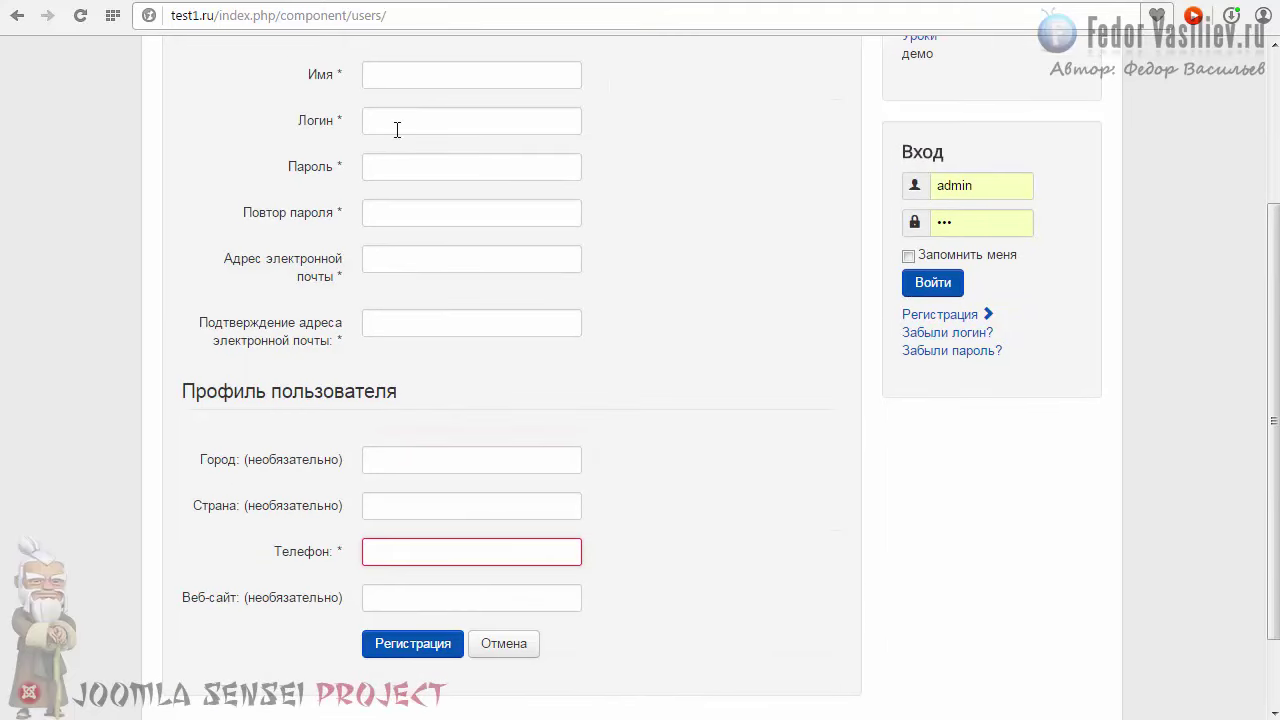
scroll(390, 348, down, 1)
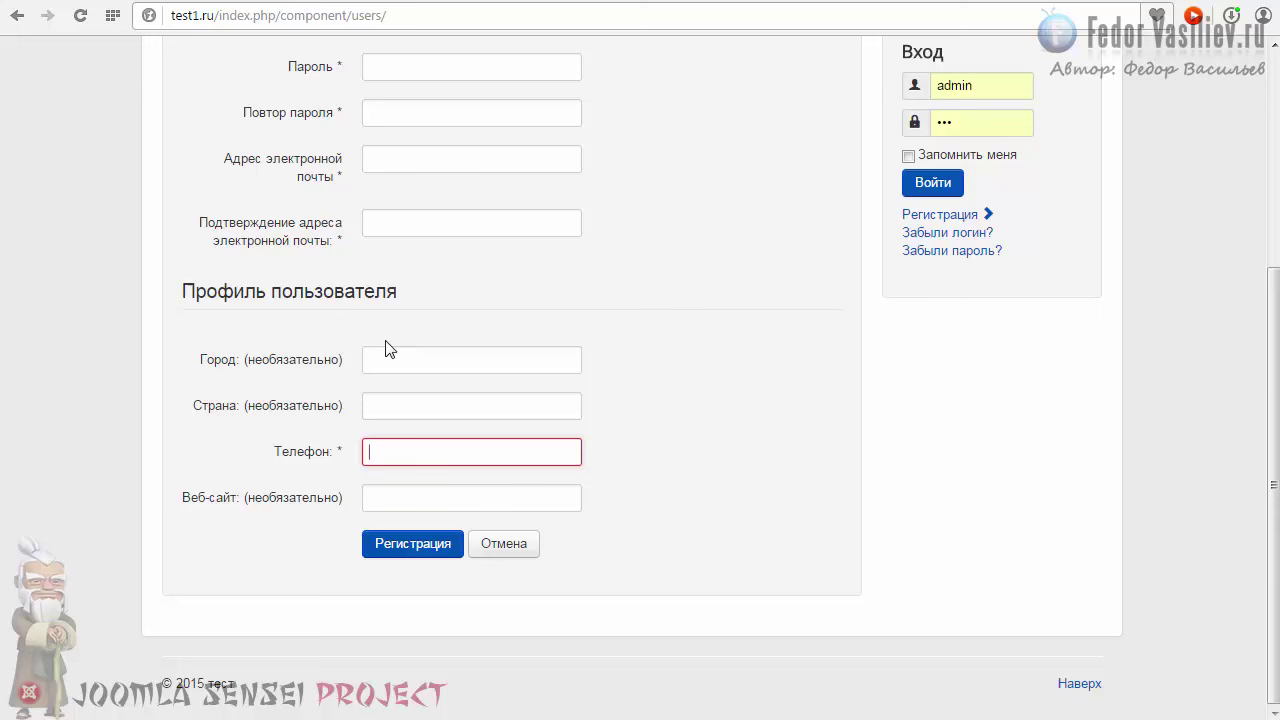
Step: Submit the empty registration form so required fields, including Телефон, are flagged red
click(380, 548)
scroll(414, 543, up, 2)
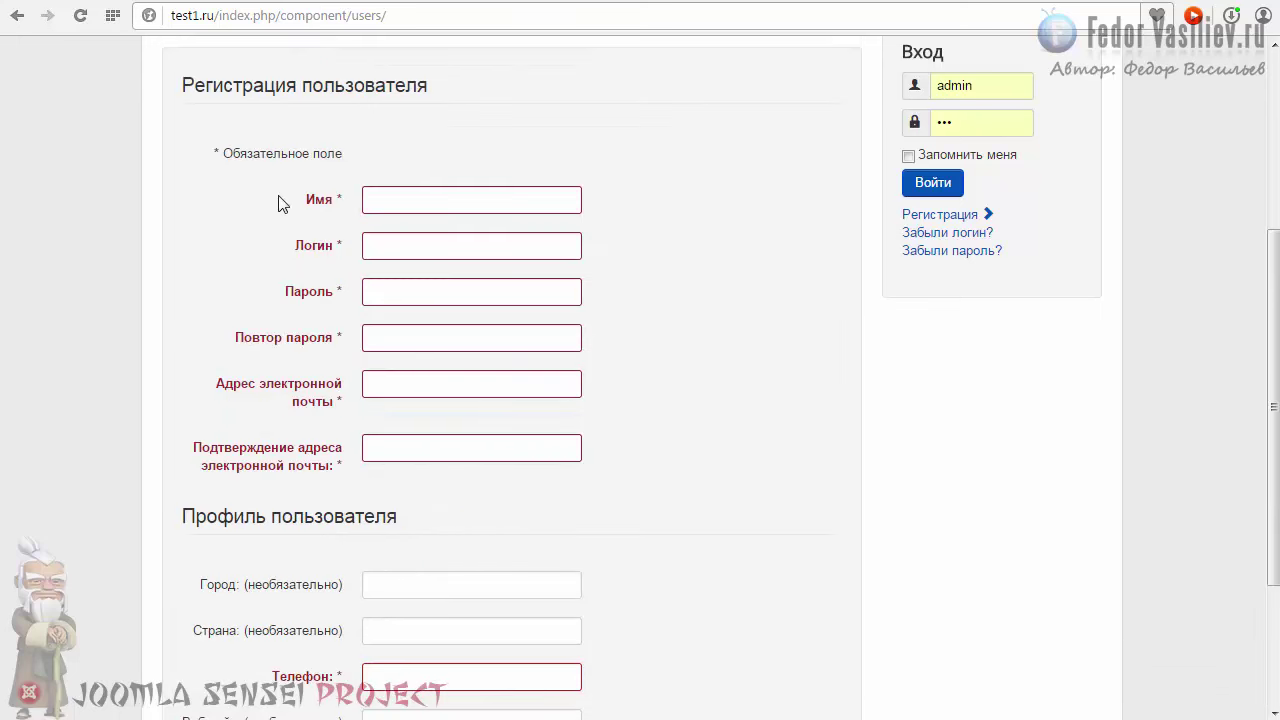
scroll(240, 283, down, 1)
scroll(240, 283, down, 1)
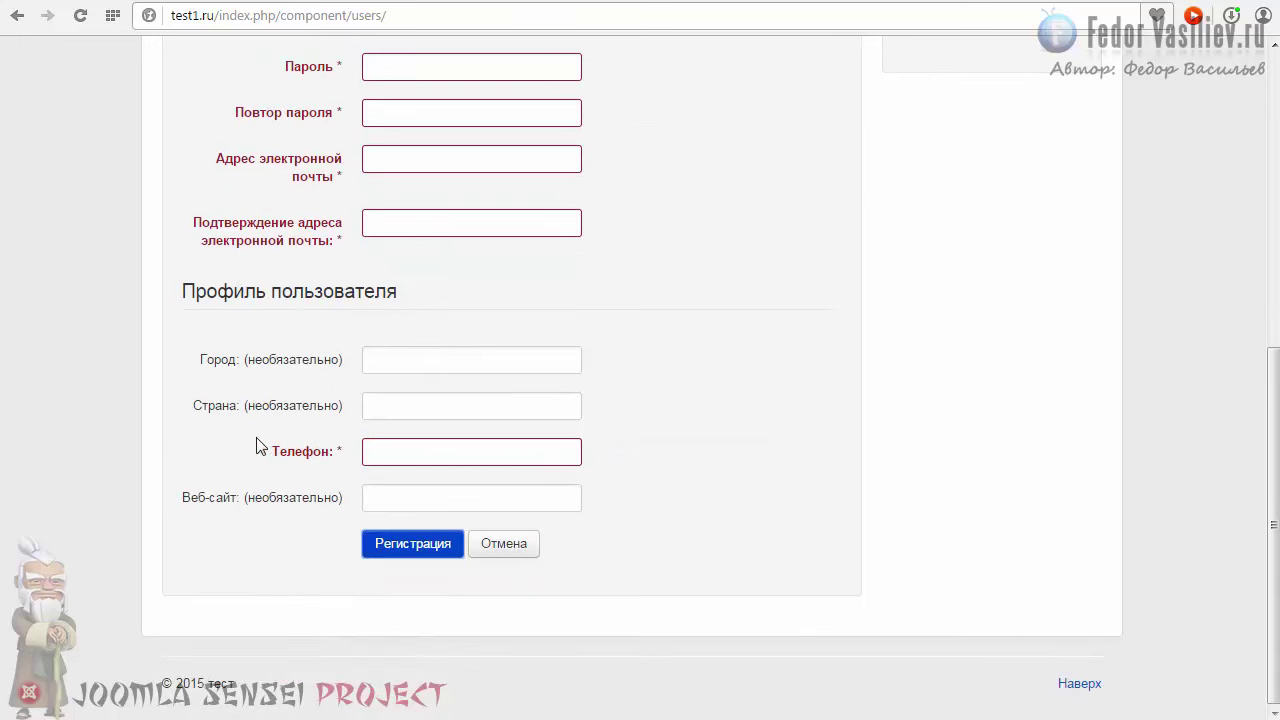
mouse_move(213, 510)
scroll(213, 510, up, 1)
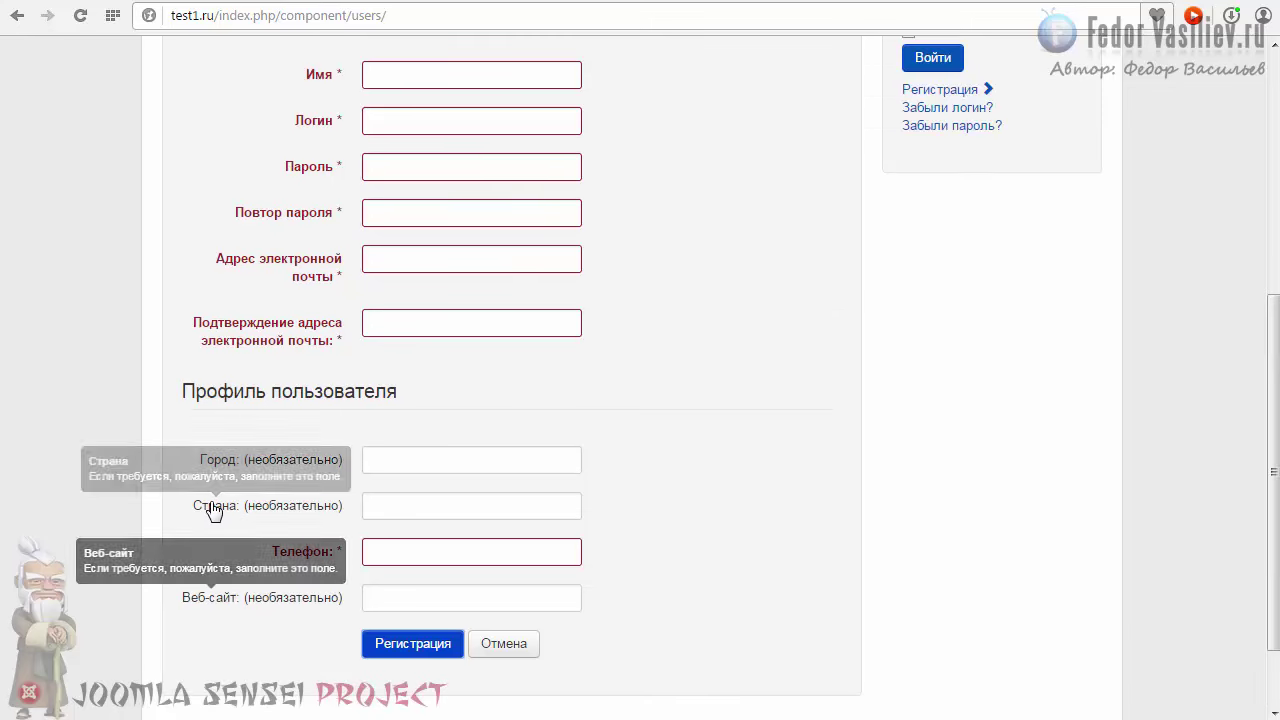
scroll(209, 508, up, 1)
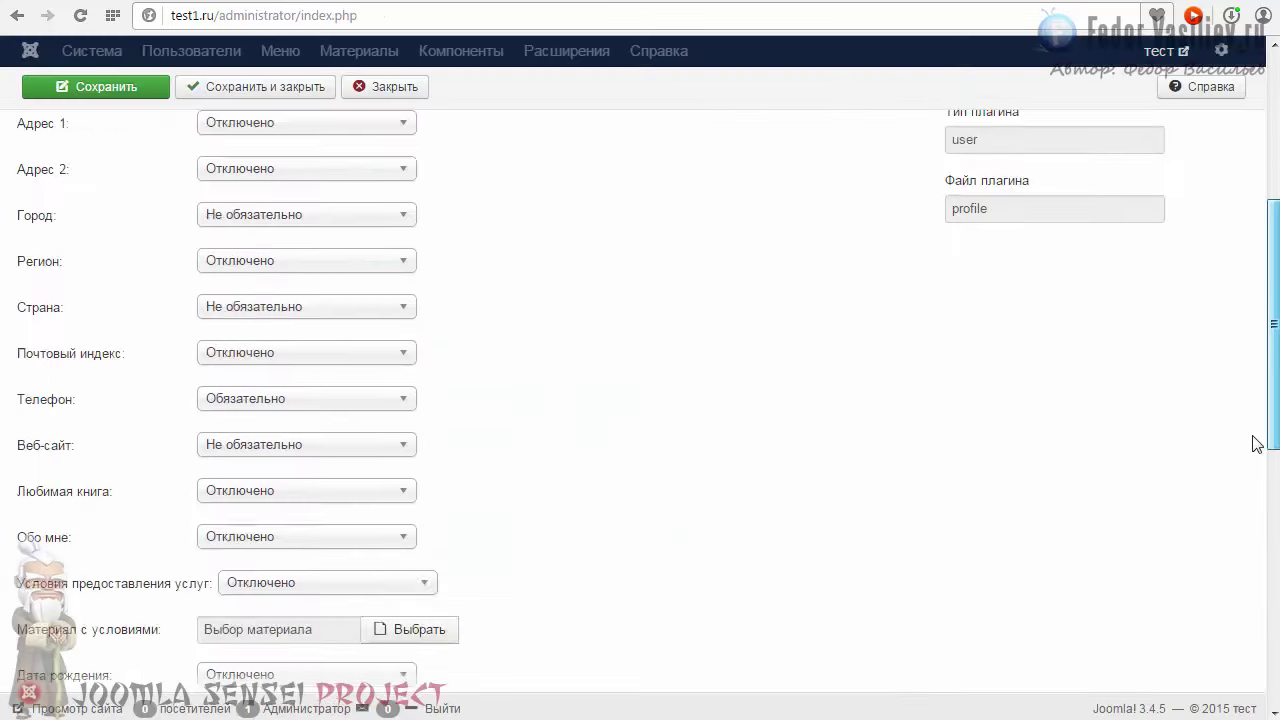
Step: Review the profile plugin's registration field settings, then return to the site's registration page
scroll(1252, 420, up, 2)
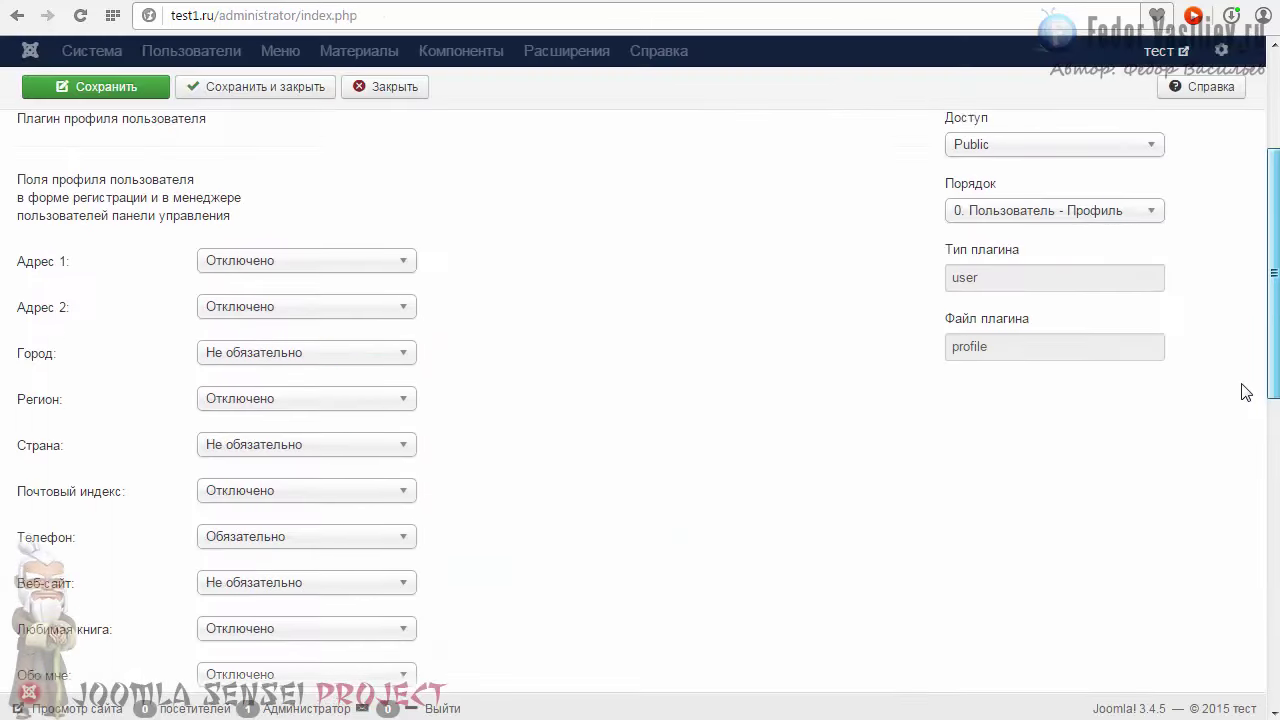
drag(20, 258, 249, 297)
click(274, 292)
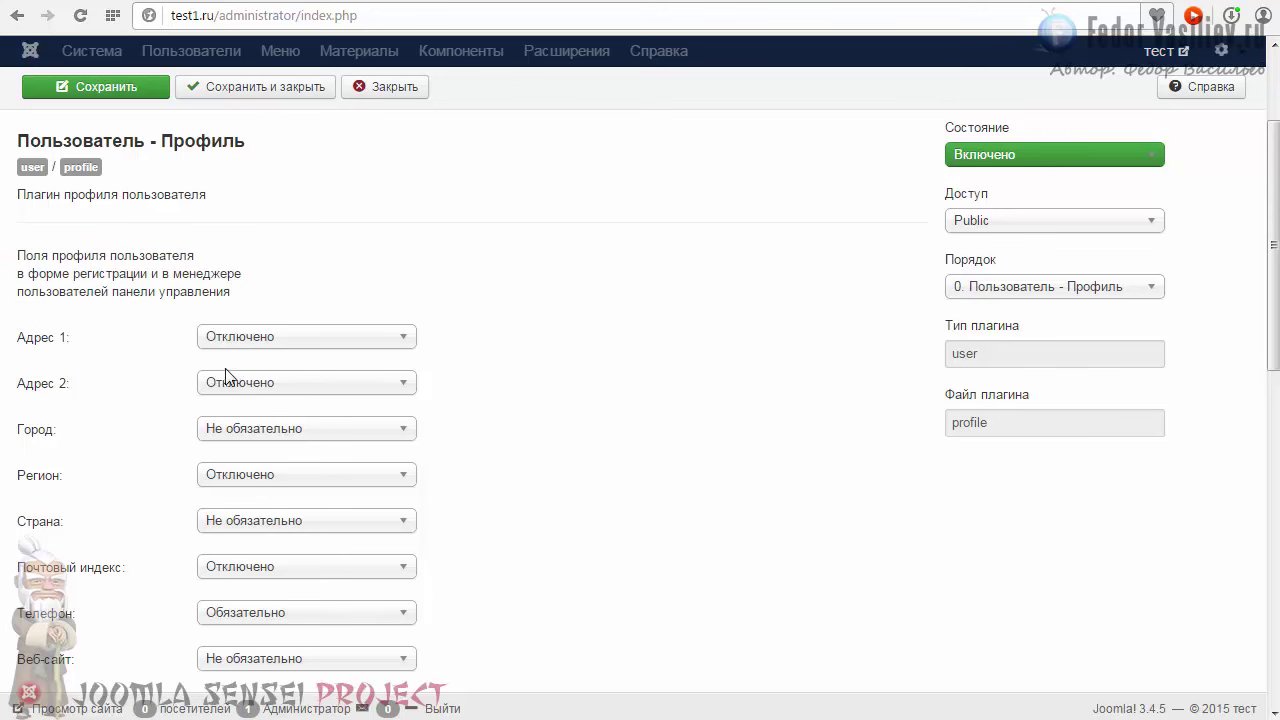
scroll(229, 373, down, 8)
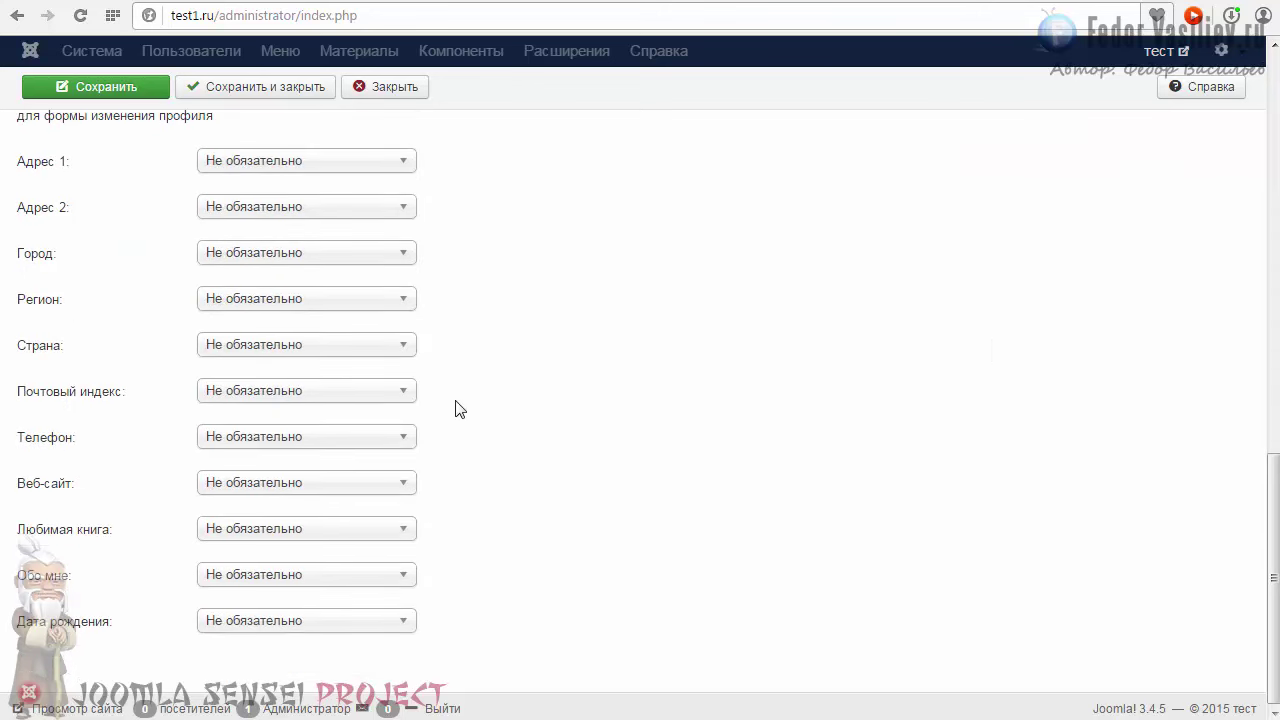
scroll(459, 409, up, 8)
scroll(459, 409, down, 6)
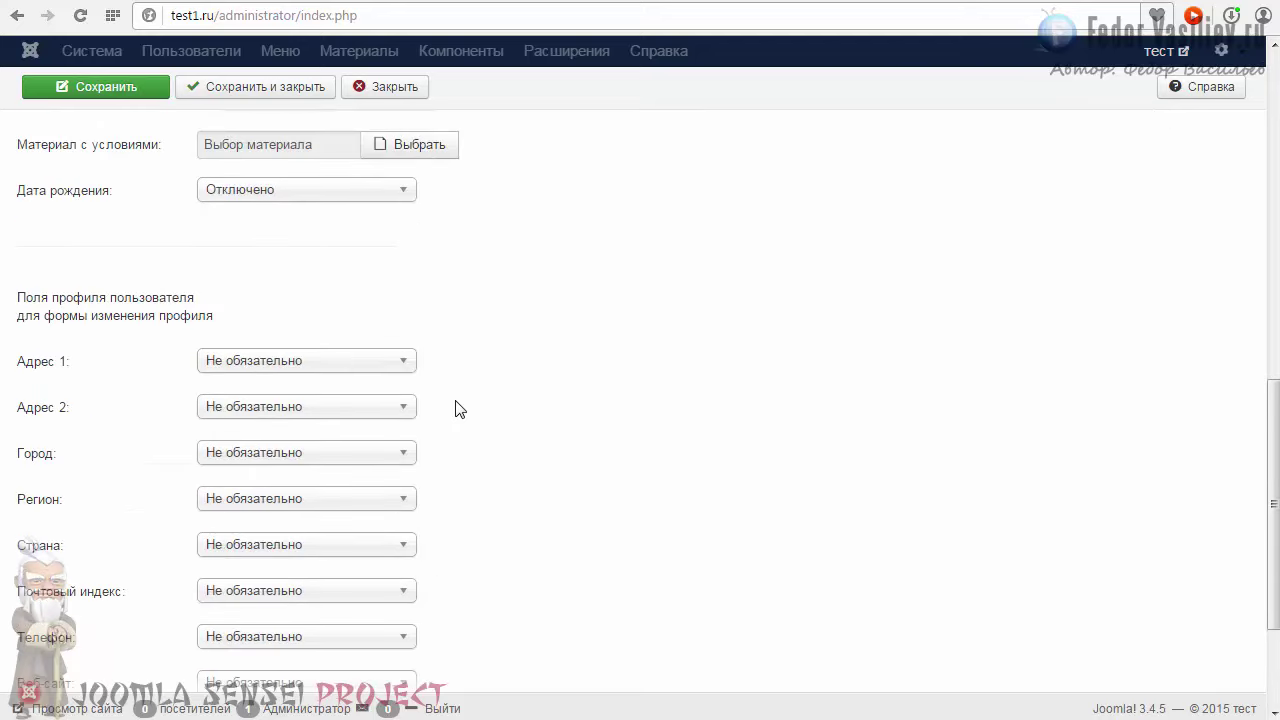
scroll(459, 409, up, 1)
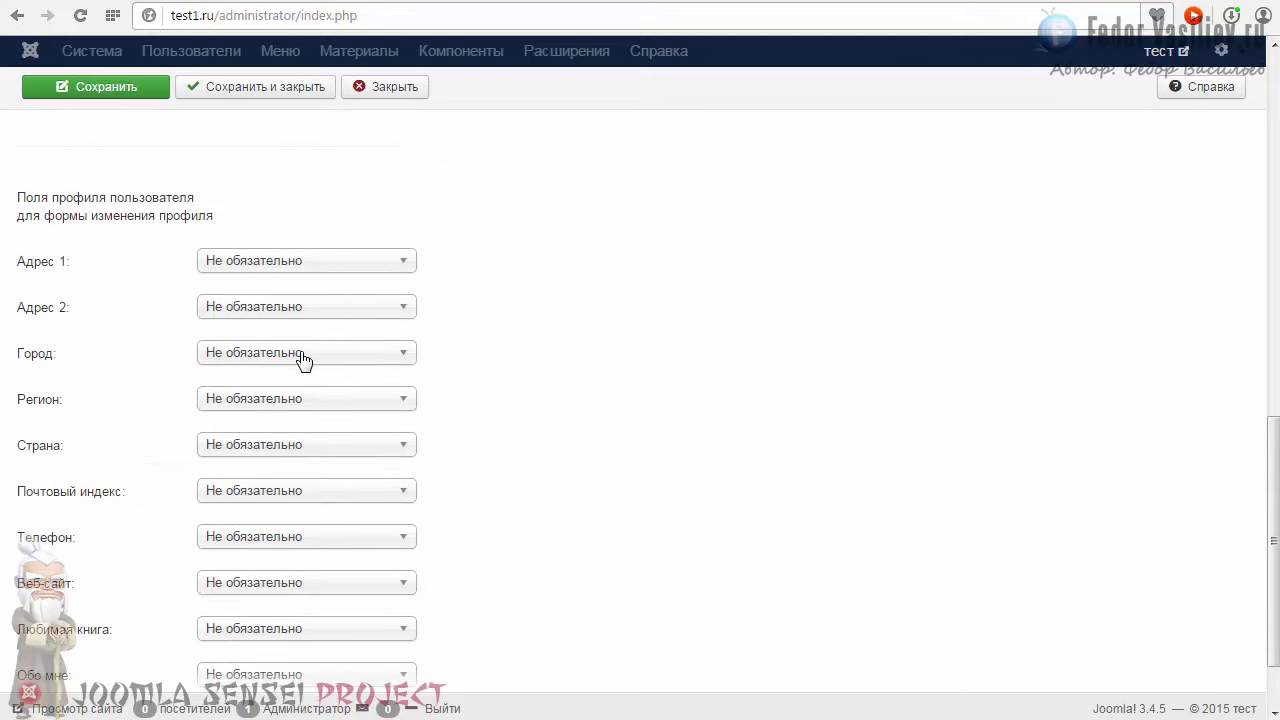
scroll(128, 258, down, 1)
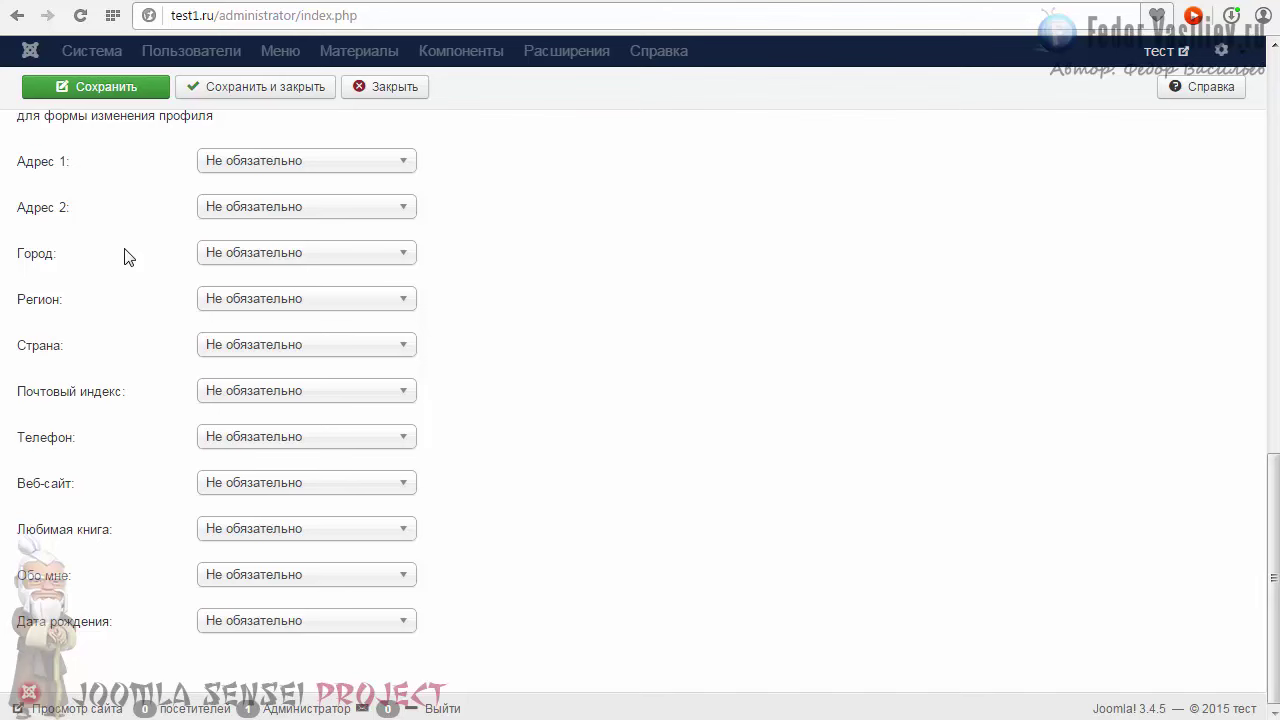
scroll(128, 258, up, 1)
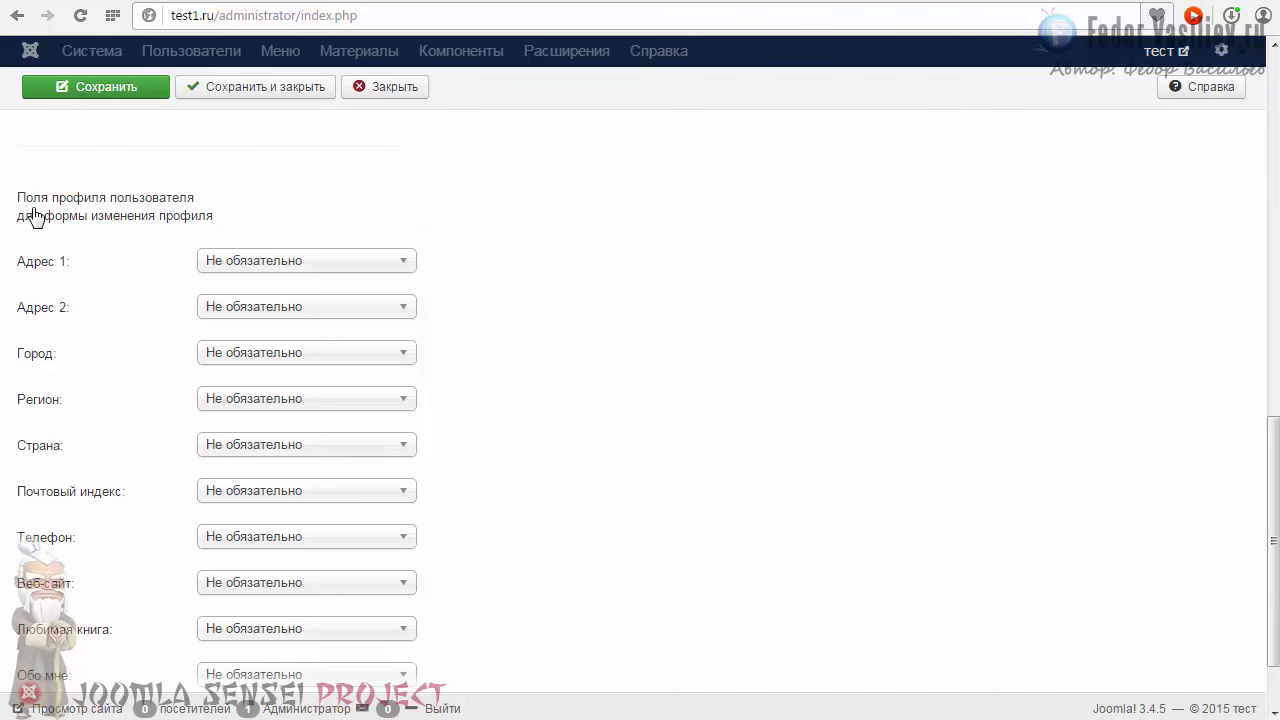
scroll(236, 293, down, 1)
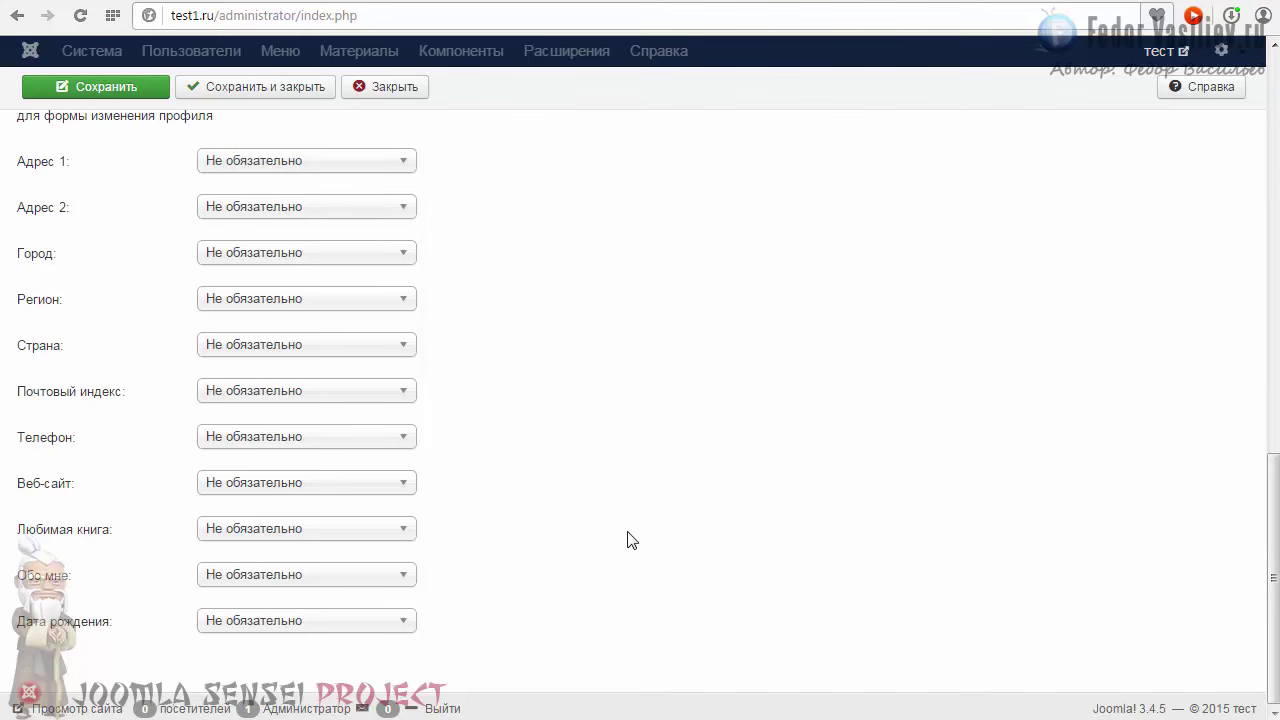
scroll(627, 540, up, 15)
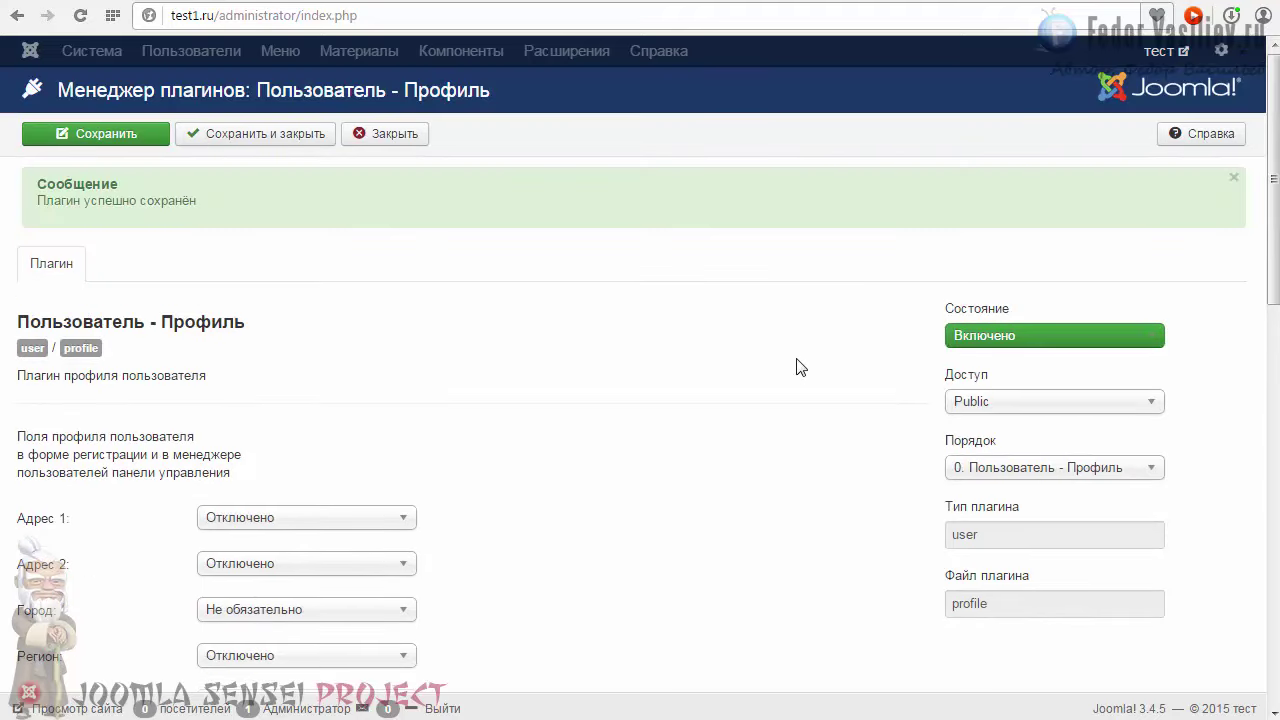
click(1022, 5)
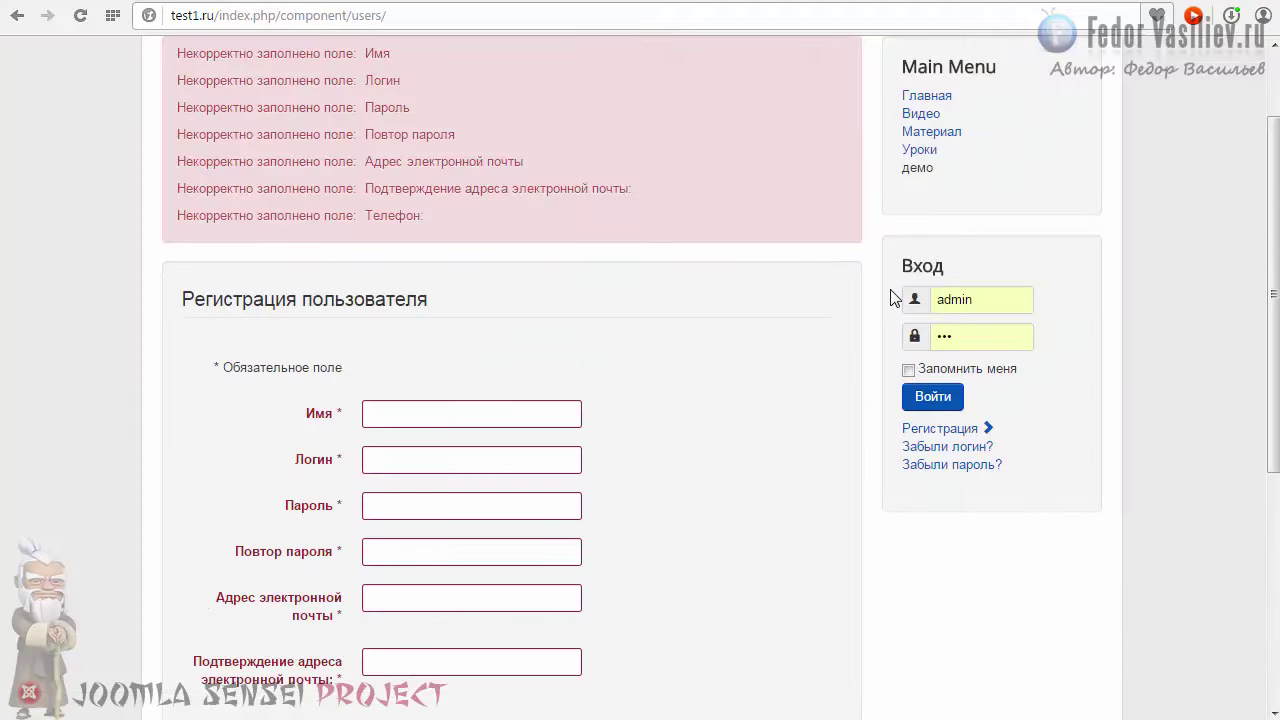
Step: Log in on the site as the administrator with Запомнить меня ticked
scroll(895, 298, up, 1)
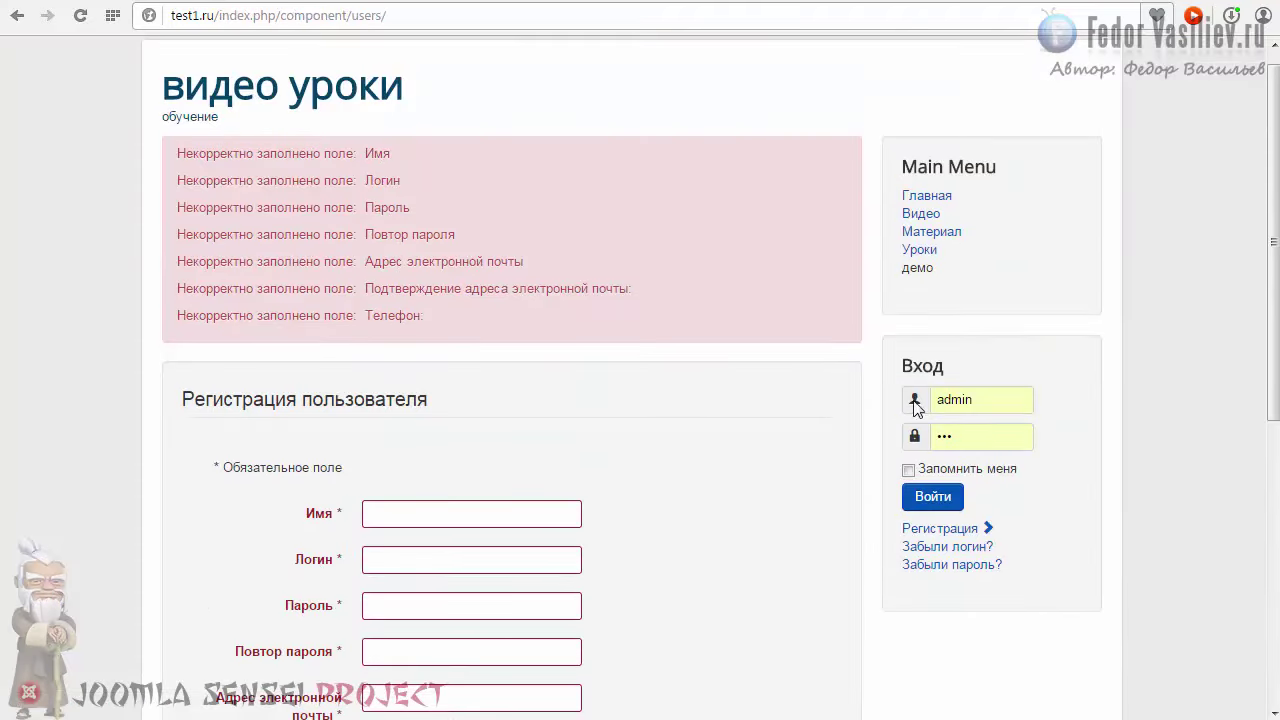
click(908, 470)
click(966, 400)
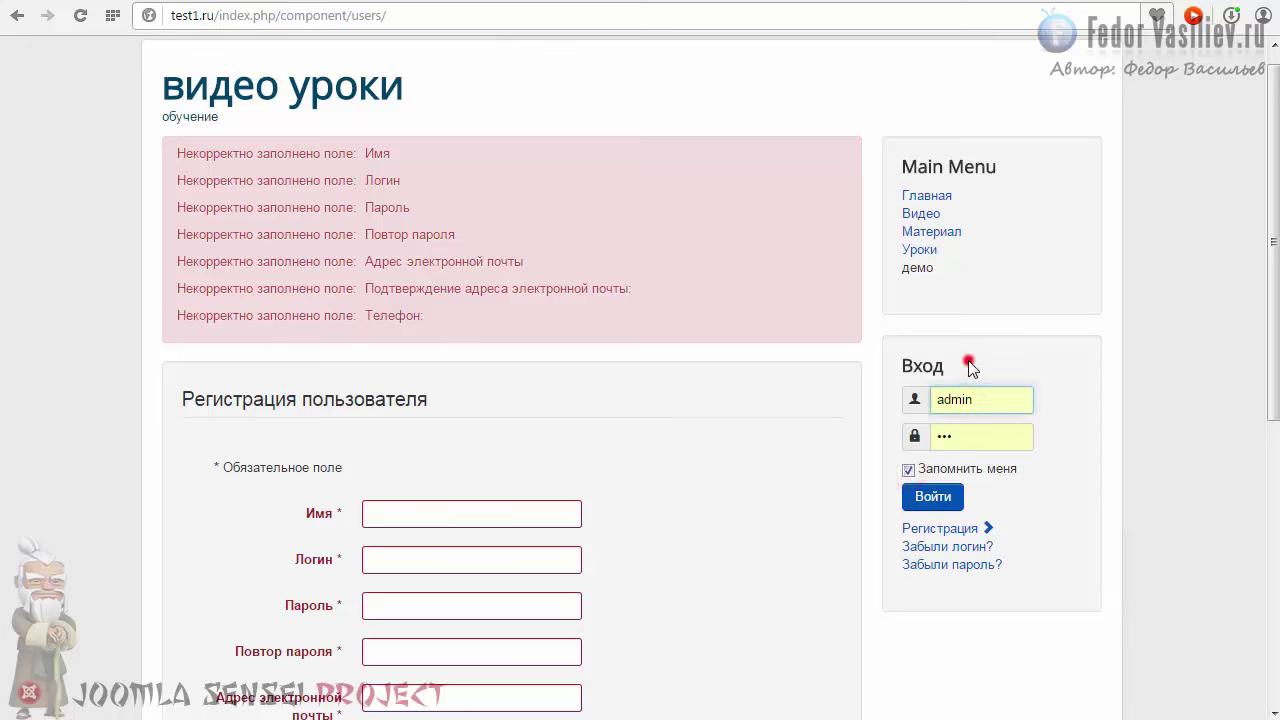
click(969, 366)
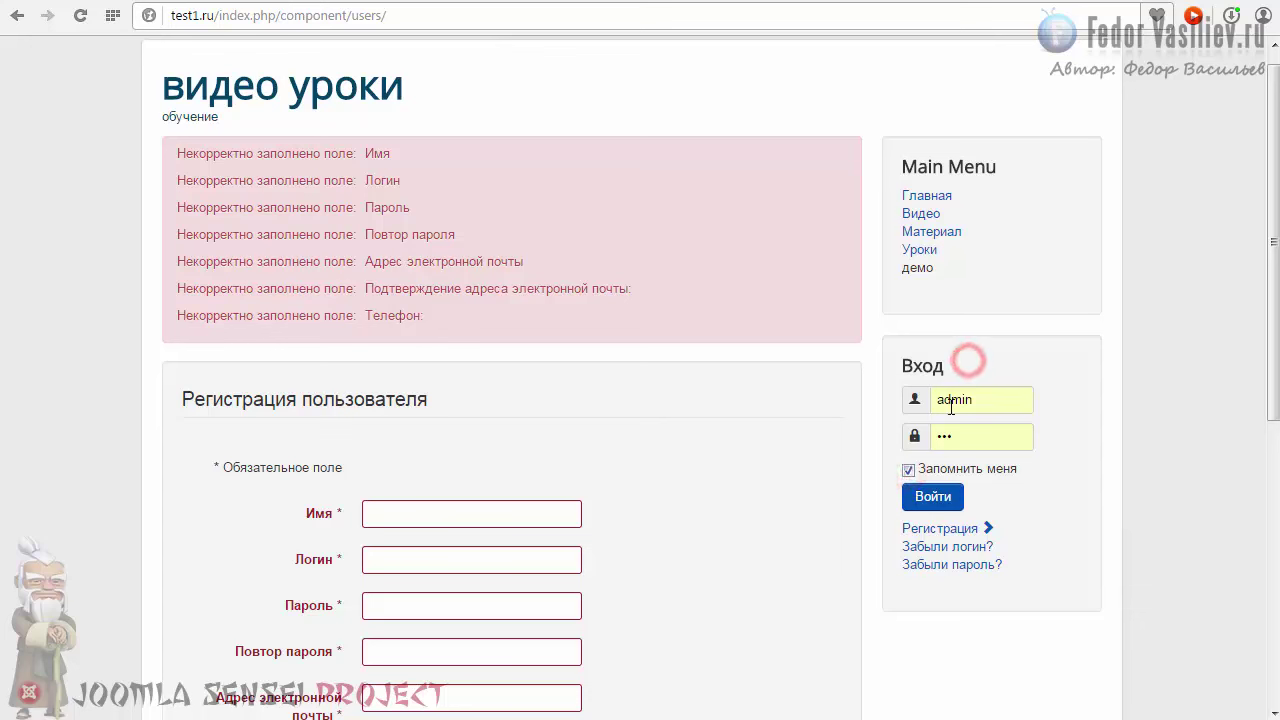
click(925, 500)
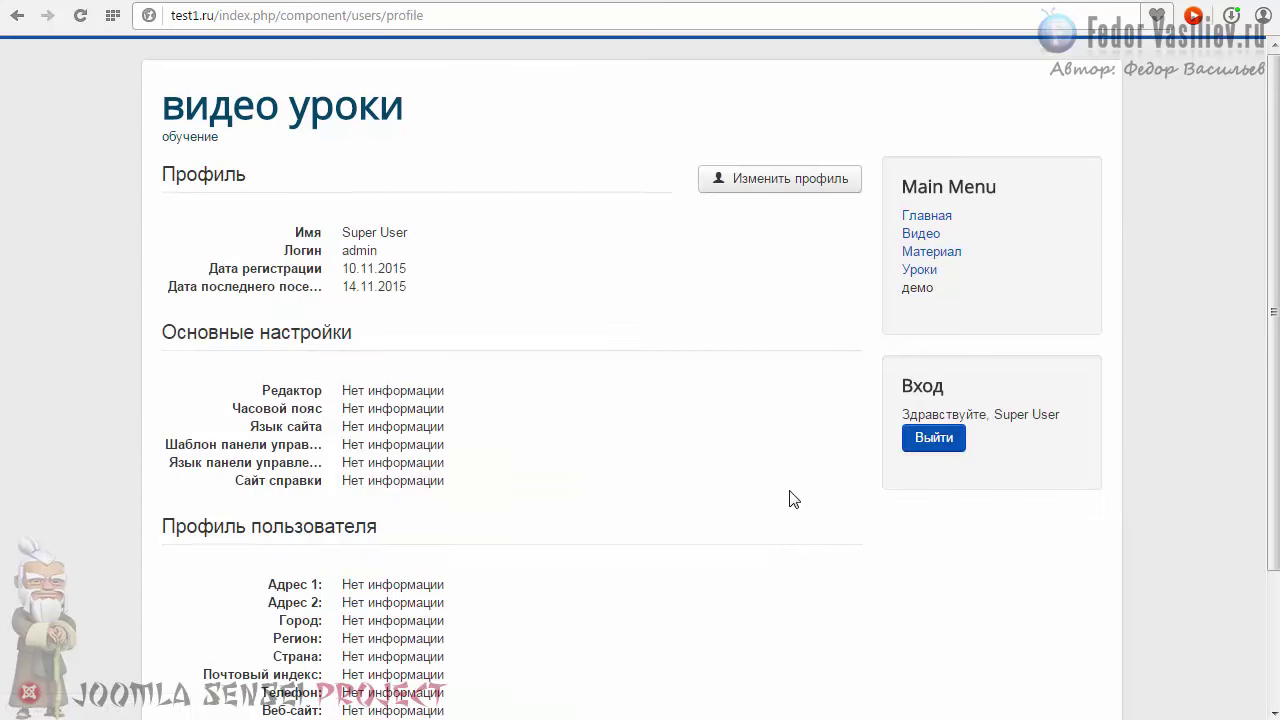
Step: Browse the site's Изменить свой профиль form from Имя down through the profile fields
scroll(671, 400, down, 2)
scroll(673, 400, up, 2)
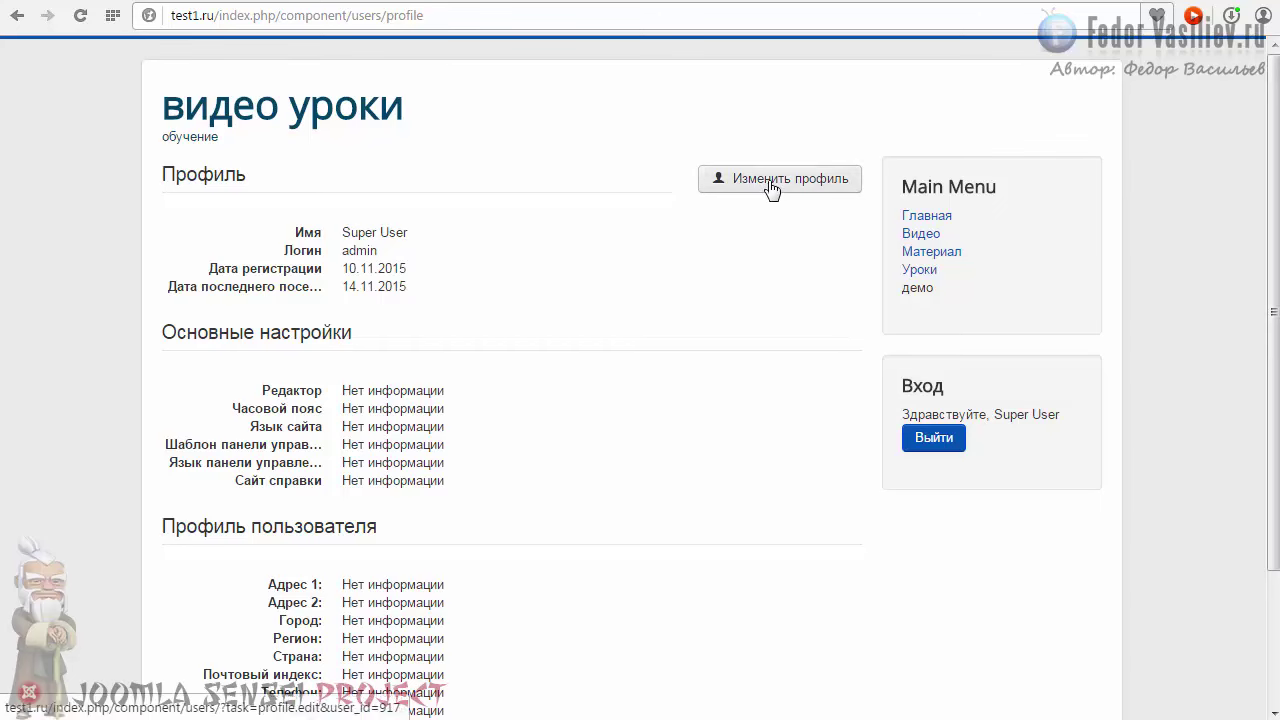
scroll(762, 278, down, 2)
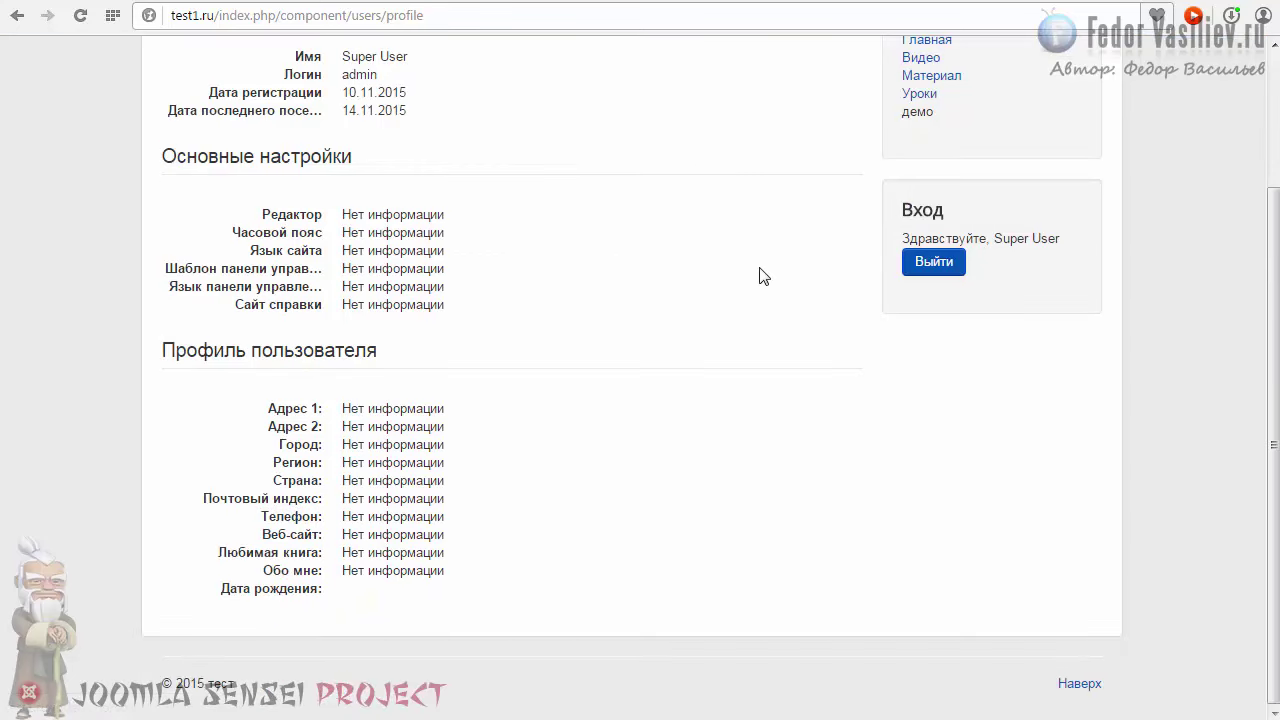
scroll(720, 245, up, 2)
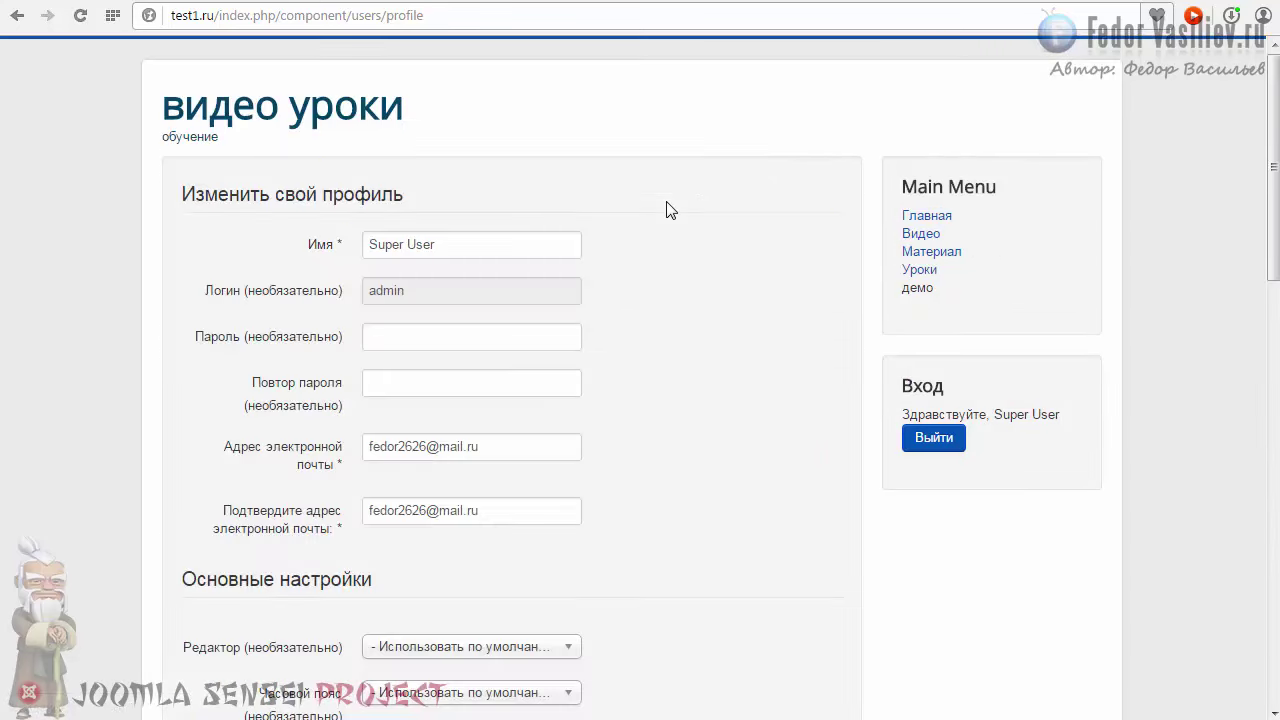
scroll(697, 268, down, 14)
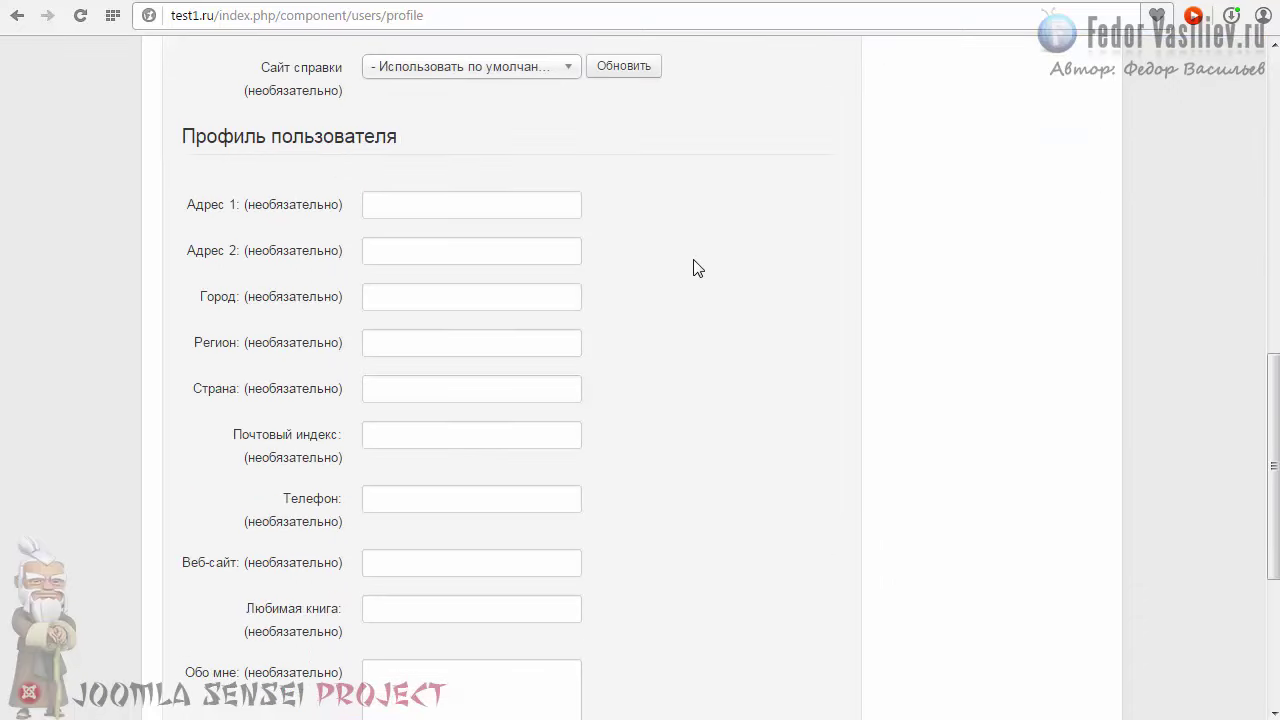
scroll(281, 188, up, 14)
drag(421, 200, 269, 195)
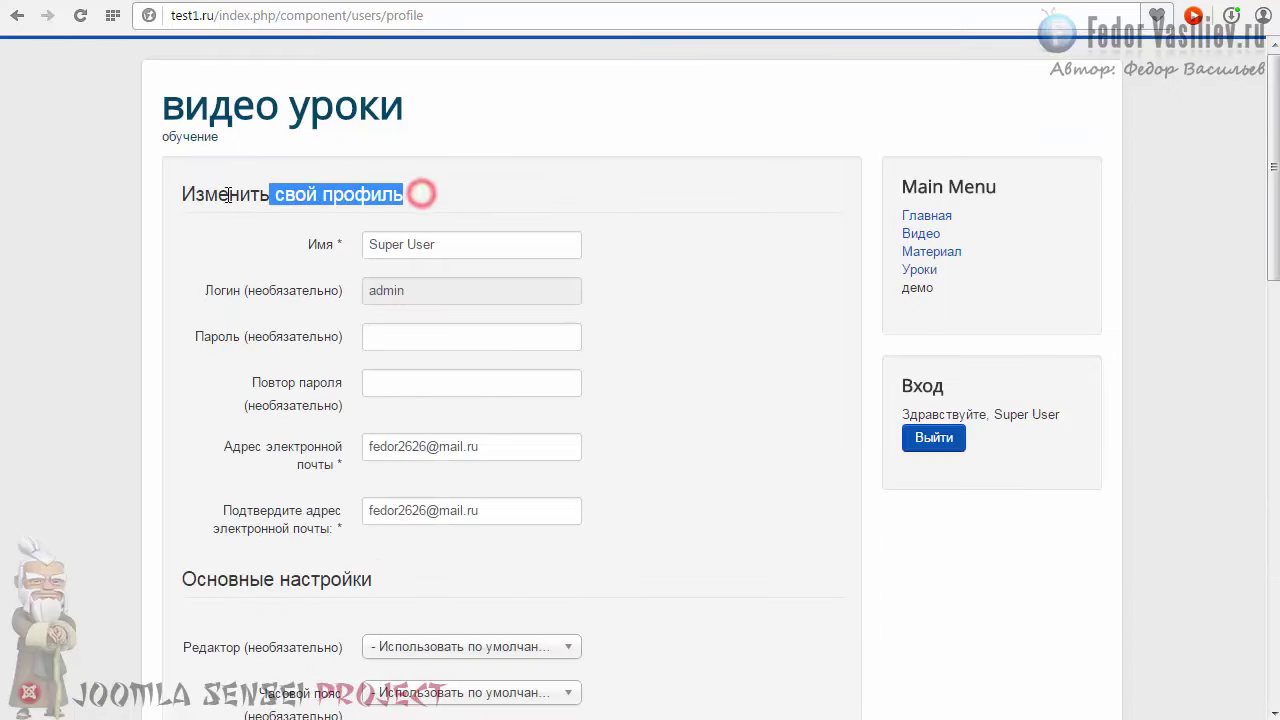
click(423, 246)
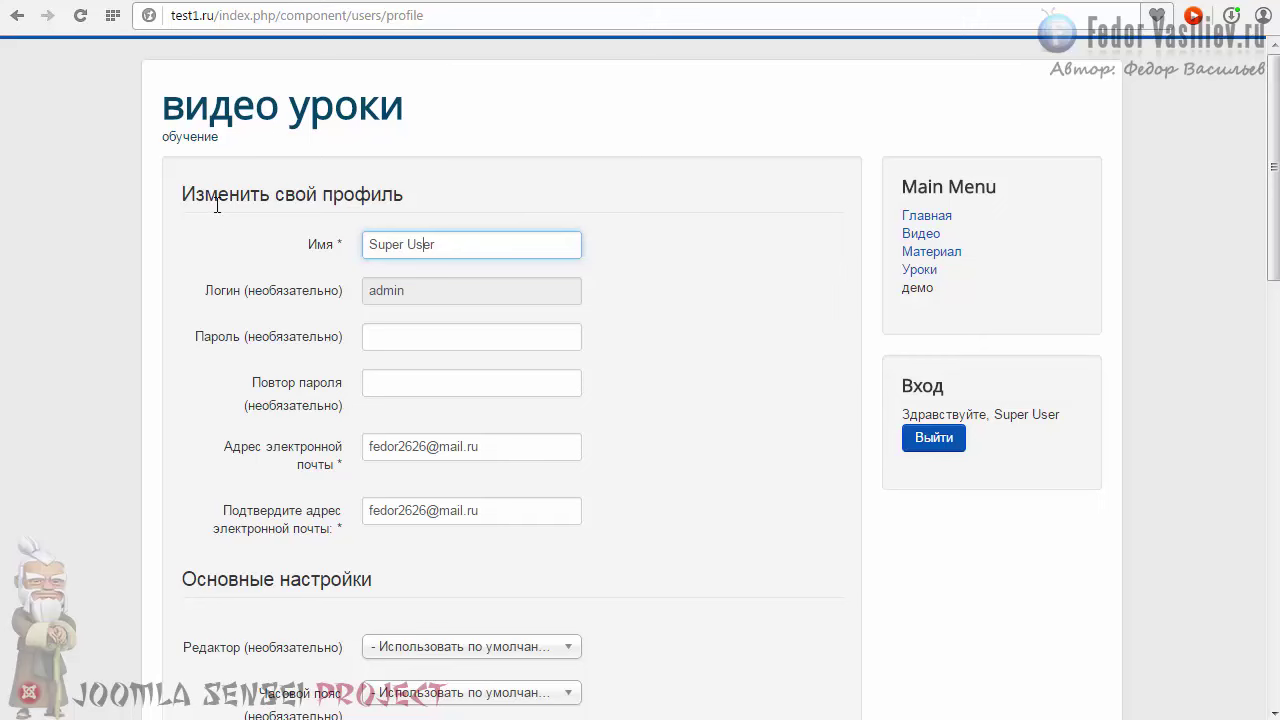
scroll(295, 256, down, 4)
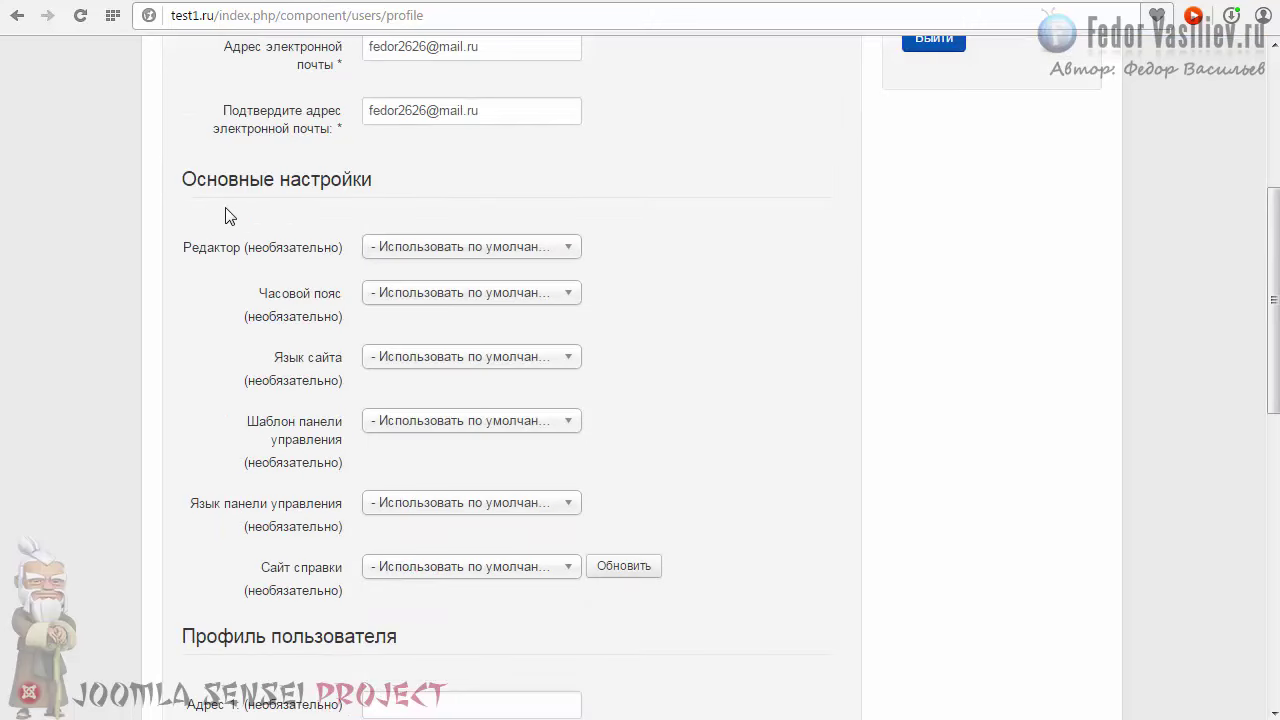
scroll(333, 202, down, 7)
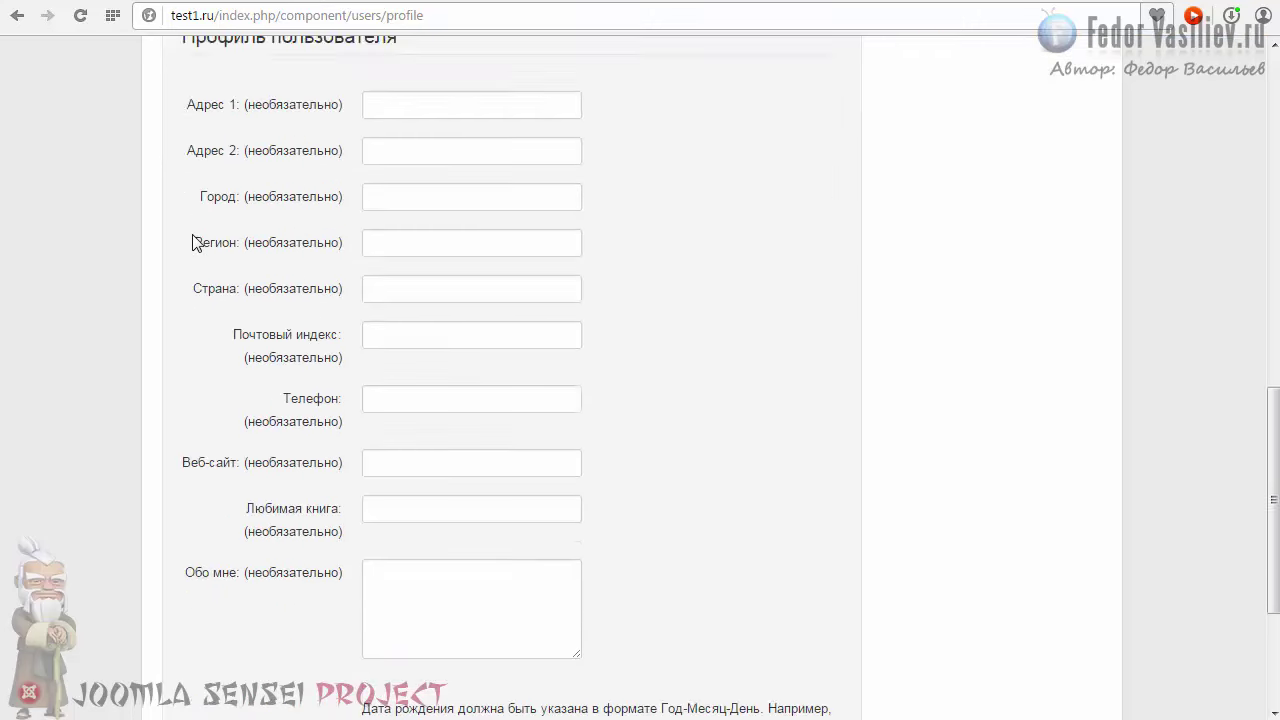
scroll(196, 243, down, 2)
Step: Disable the edit-profile Адрес 1 and Адрес 2 fields and save the plugin
key(ctrl+Tab)
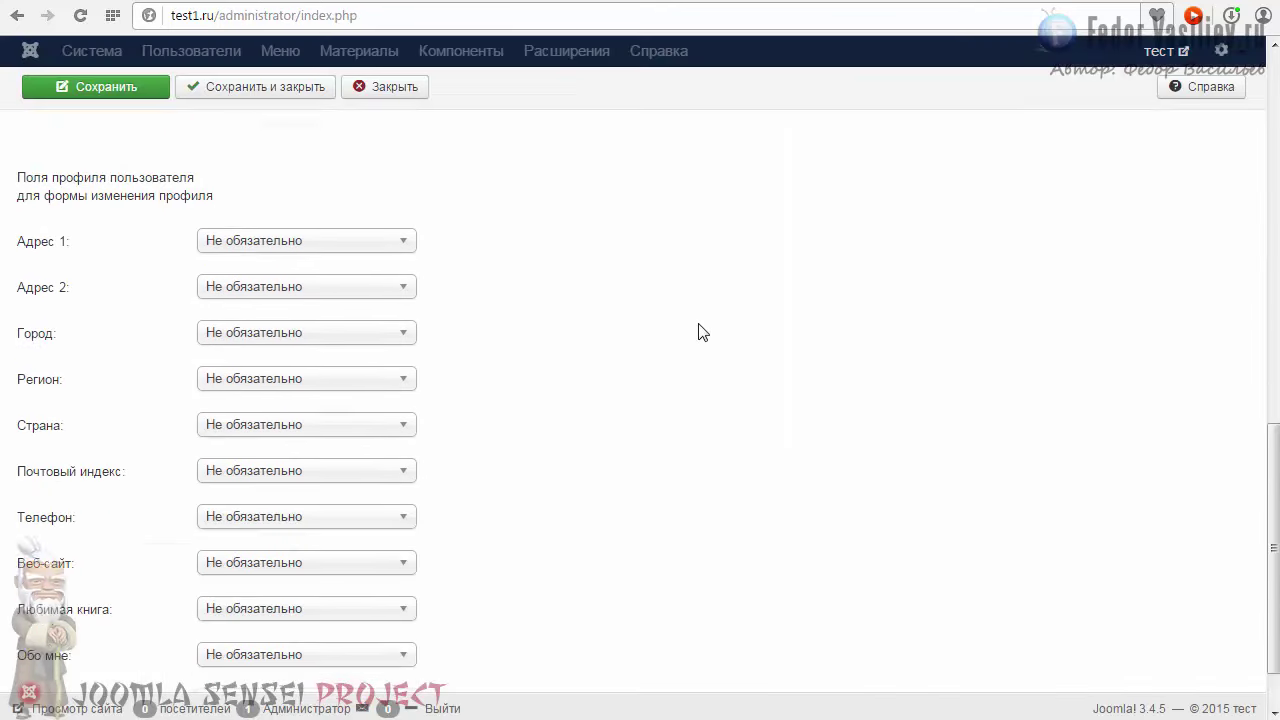
click(333, 164)
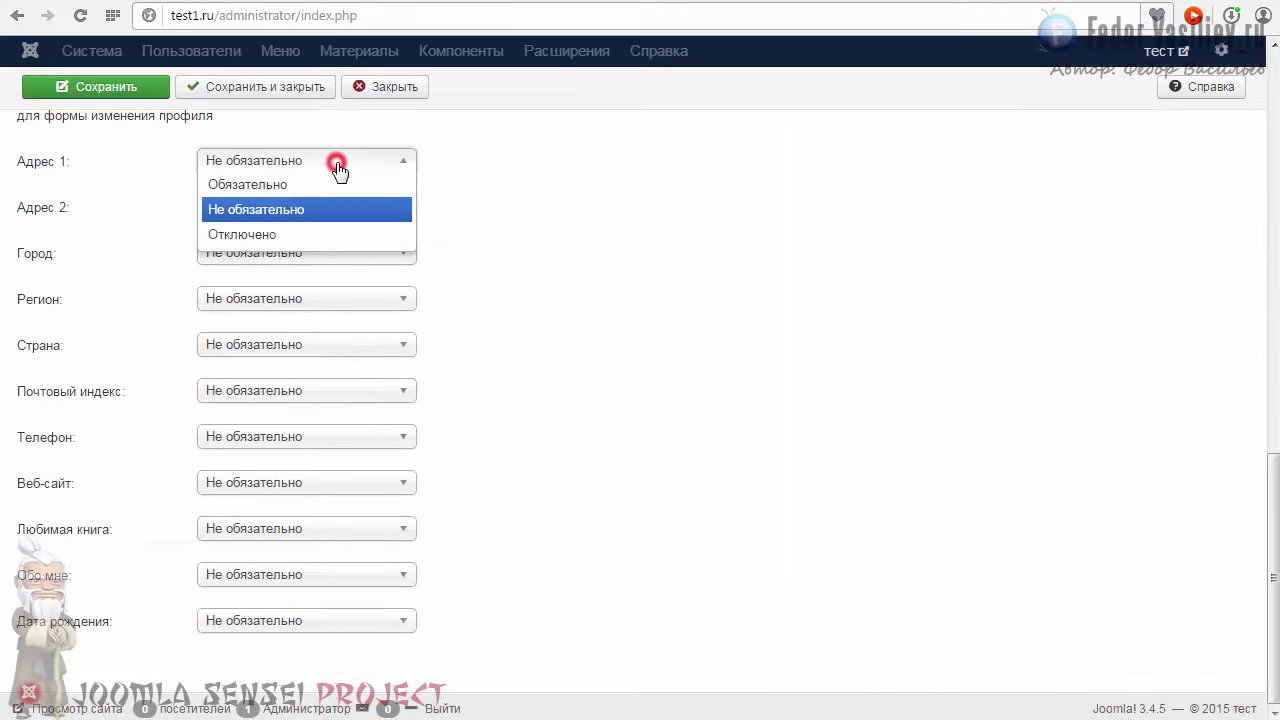
click(255, 232)
click(245, 206)
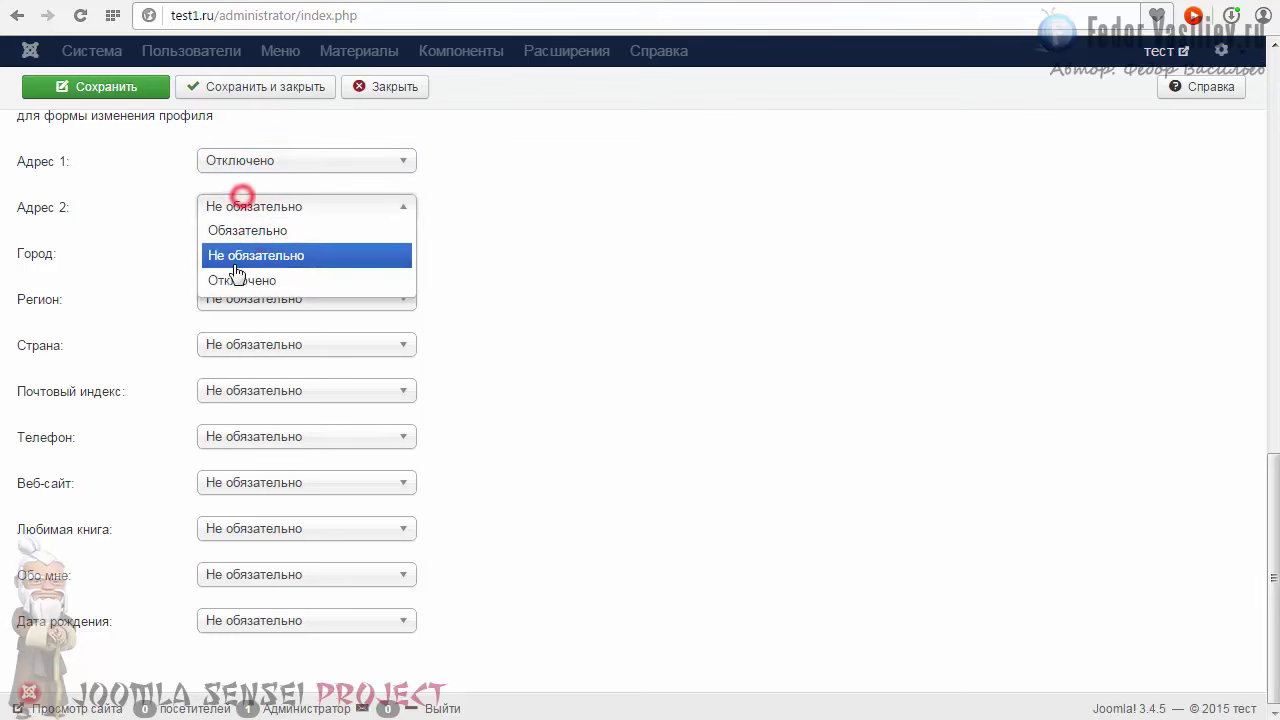
click(240, 276)
click(238, 250)
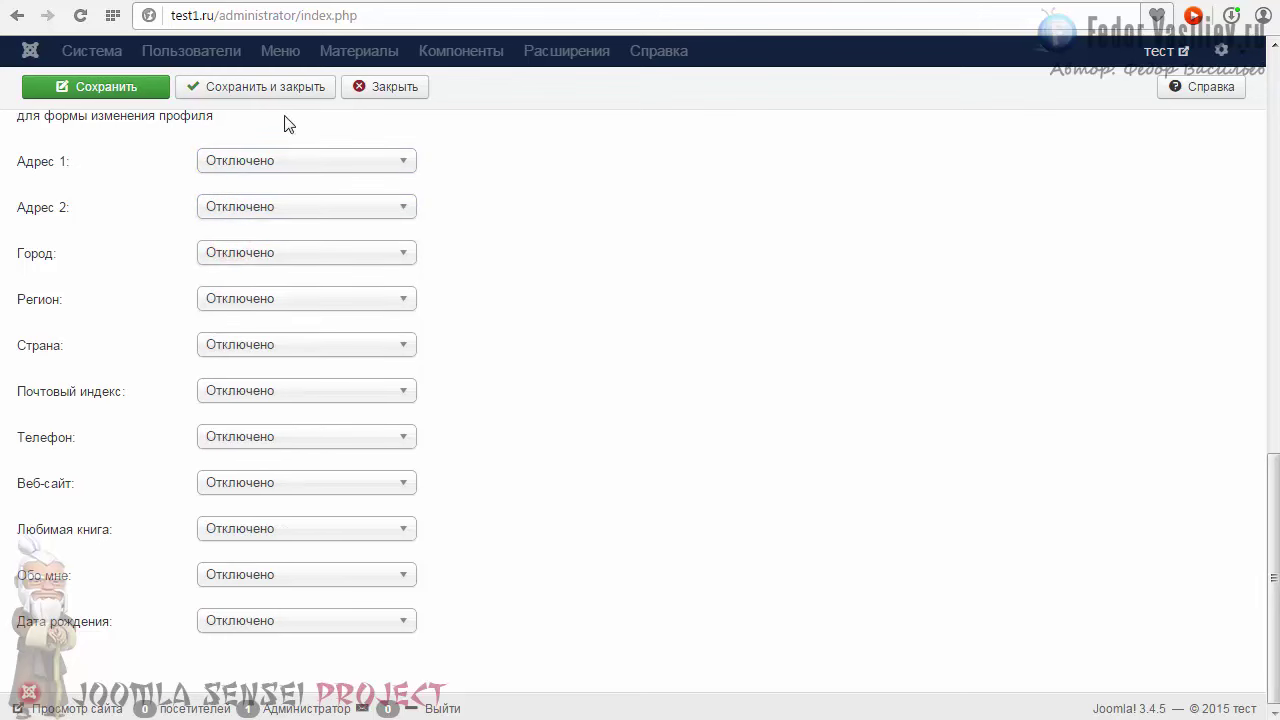
click(101, 89)
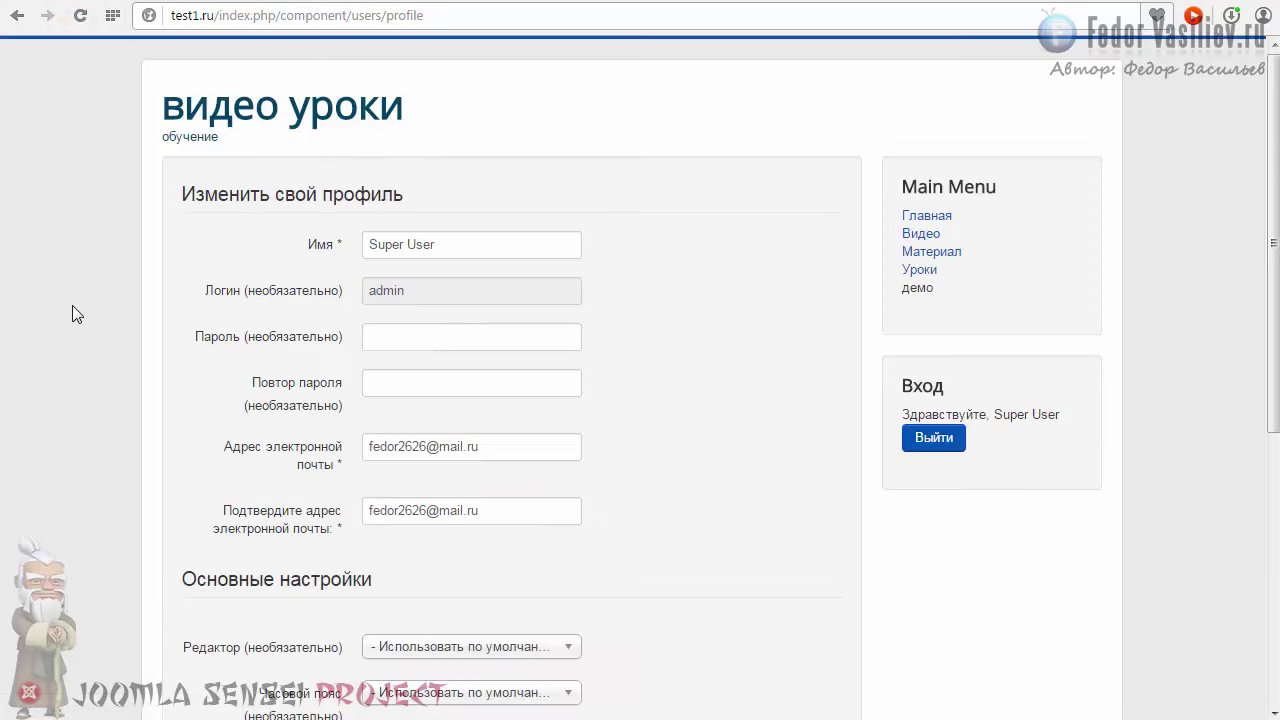
Step: Scroll the front-end profile form, then review the administrator's list of disabled plugins
scroll(85, 299, down, 5)
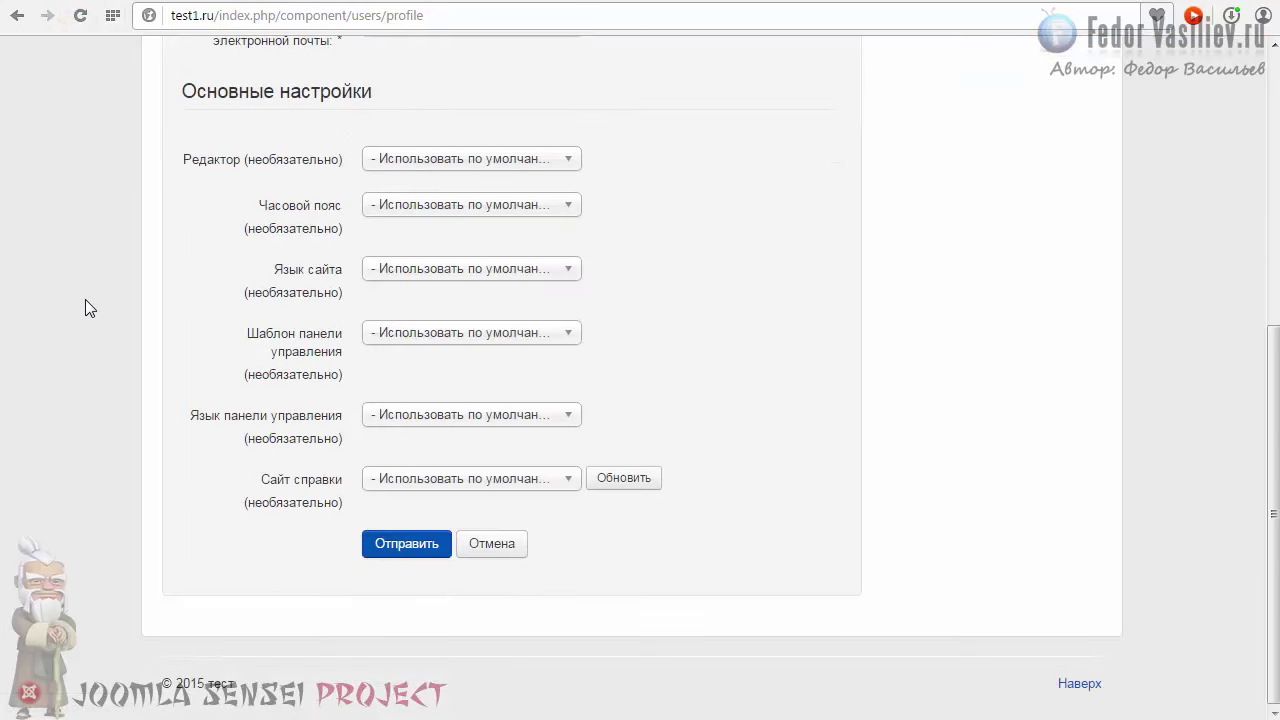
scroll(85, 299, up, 5)
scroll(85, 299, down, 3)
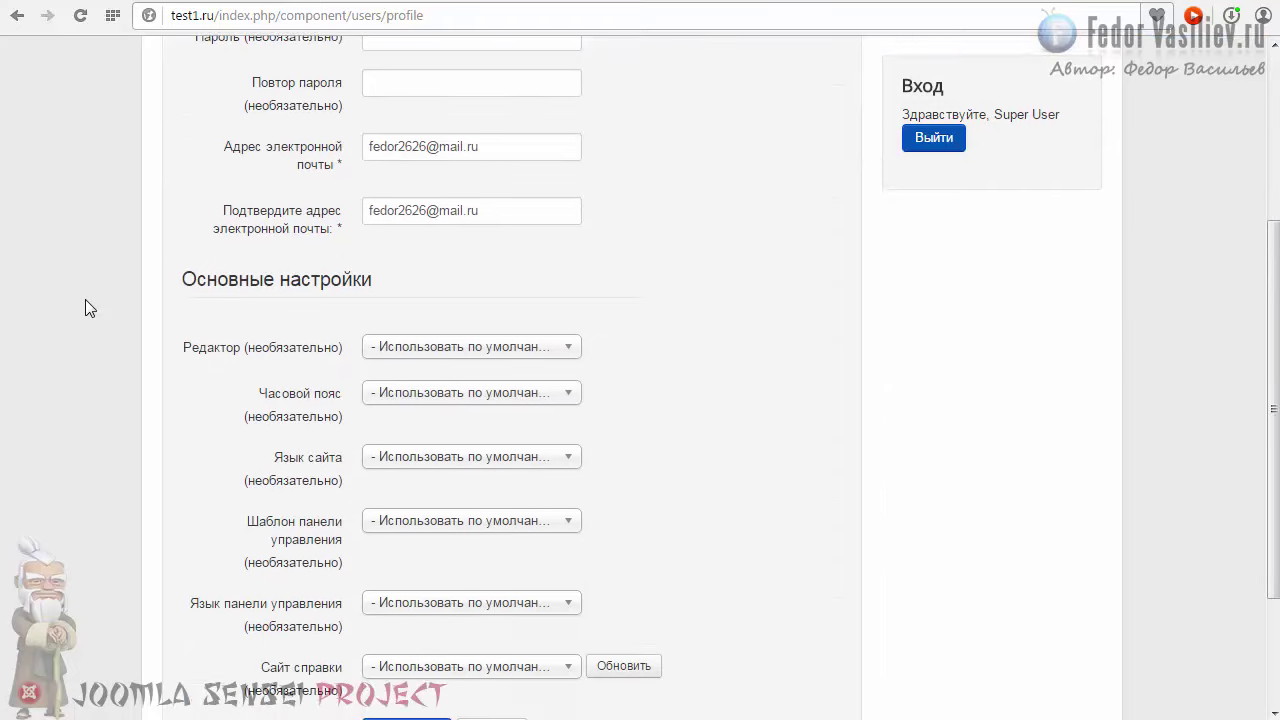
scroll(85, 300, down, 1)
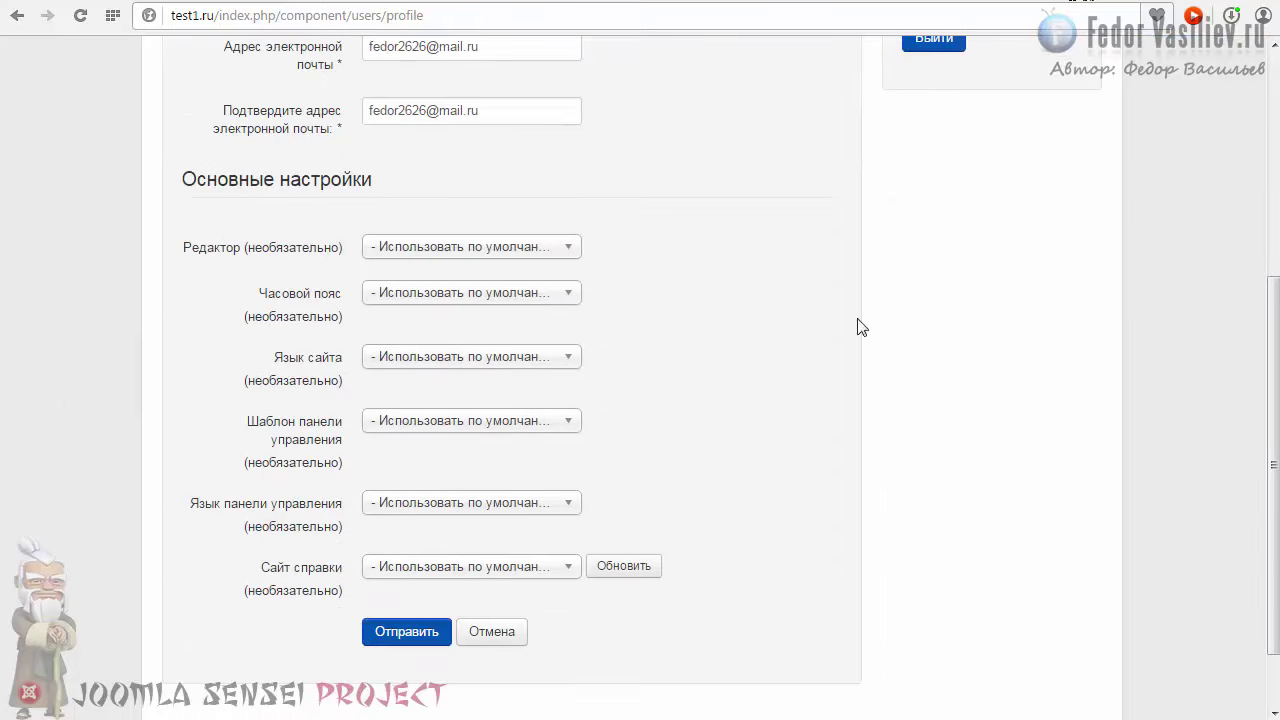
key(ctrl+Tab)
scroll(837, 463, down, 9)
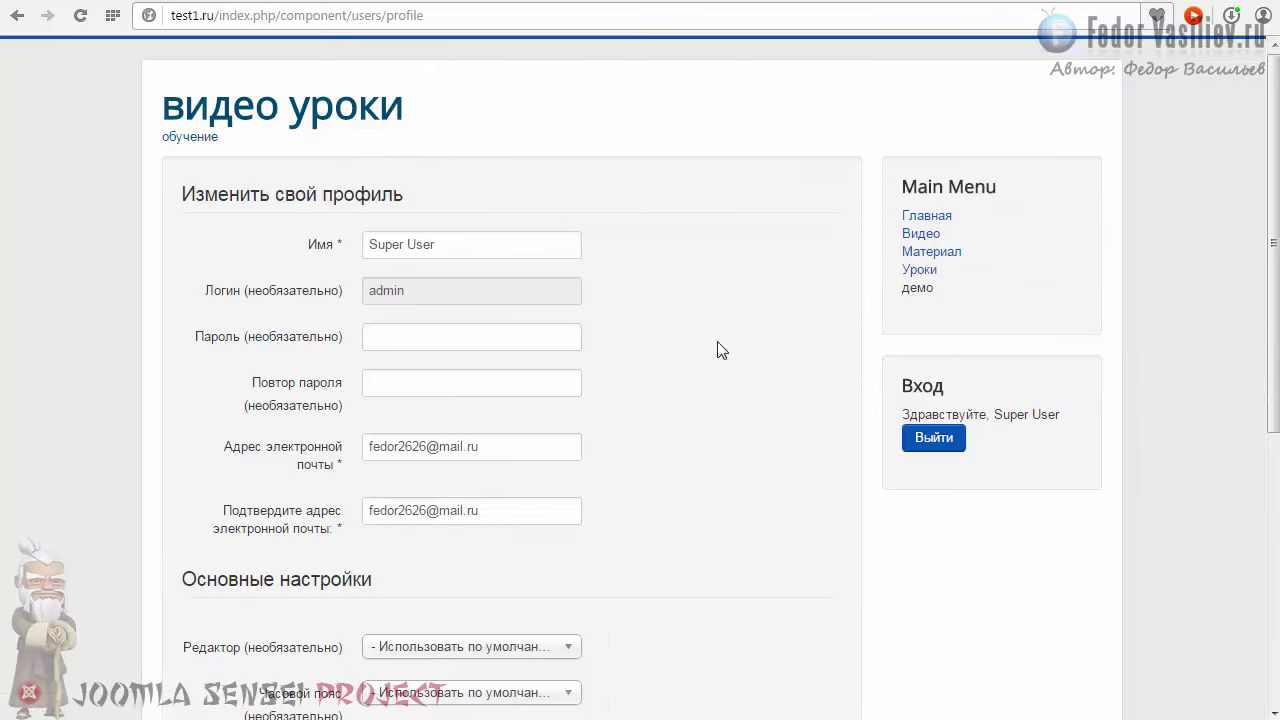
scroll(636, 320, down, 5)
scroll(610, 400, up, 1)
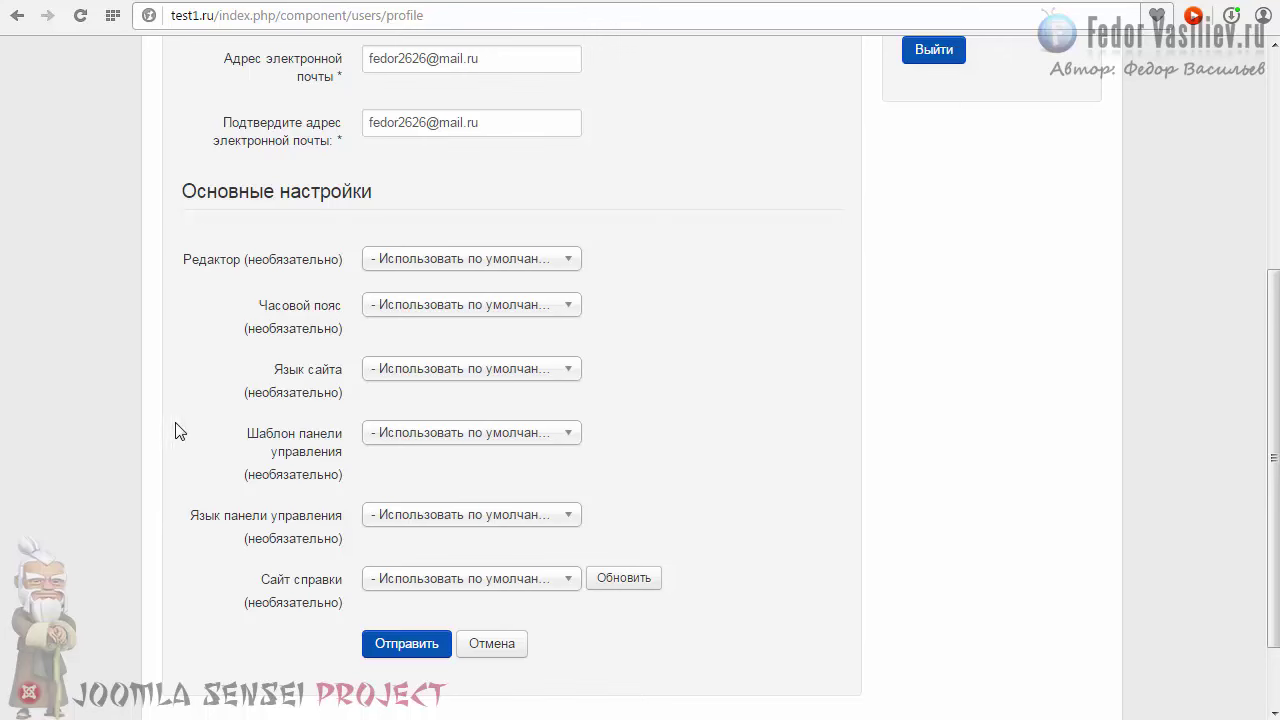
scroll(909, 644, up, 4)
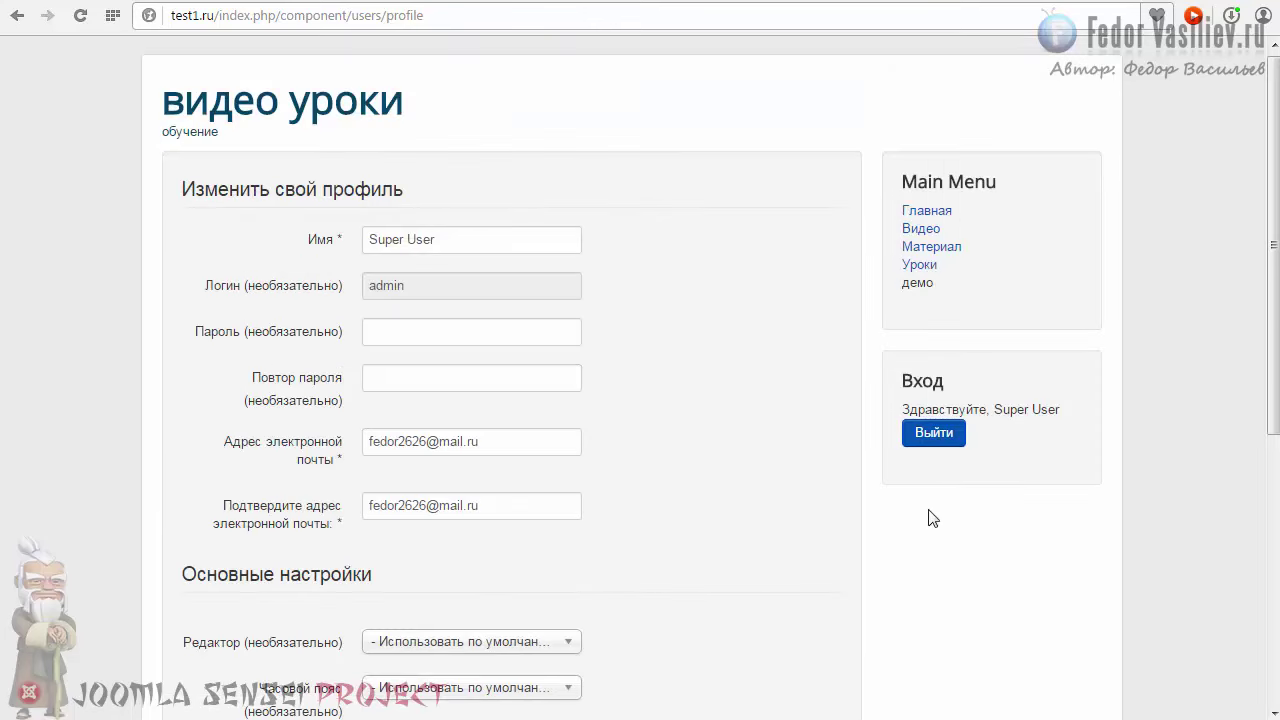
drag(994, 409, 1059, 409)
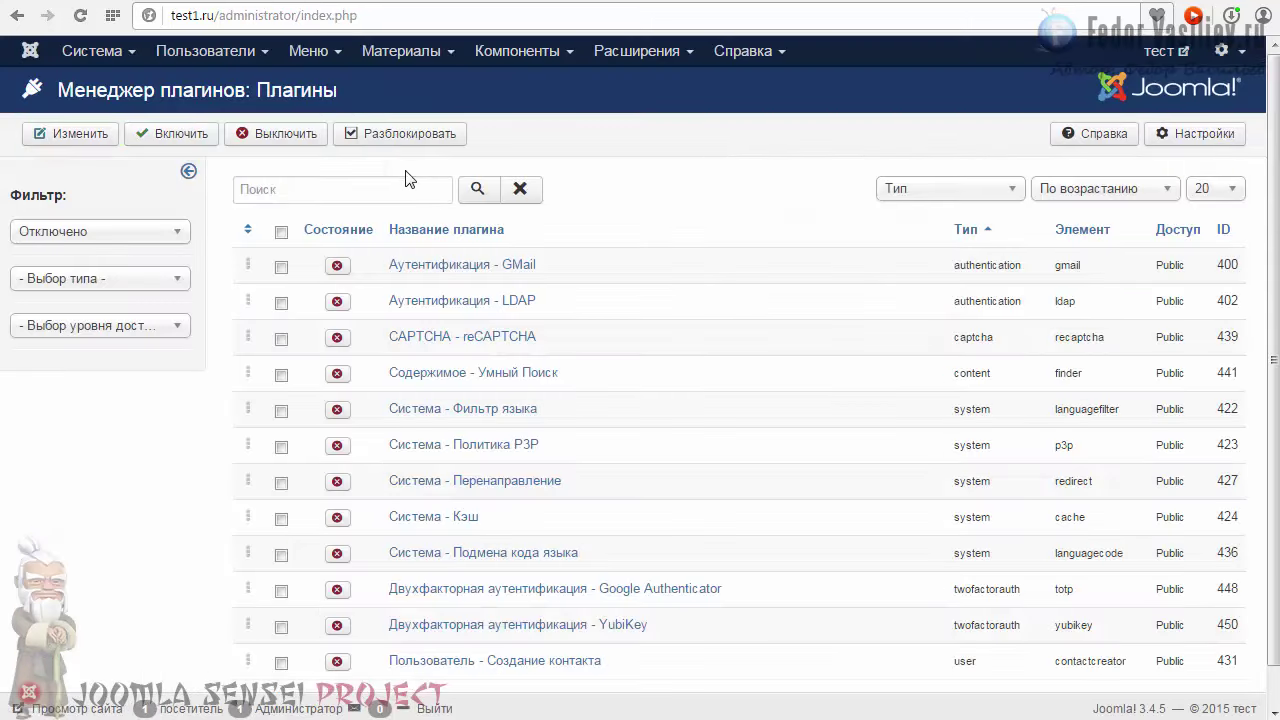
Step: Open the User Manager and edit the Super User account
click(230, 51)
click(230, 85)
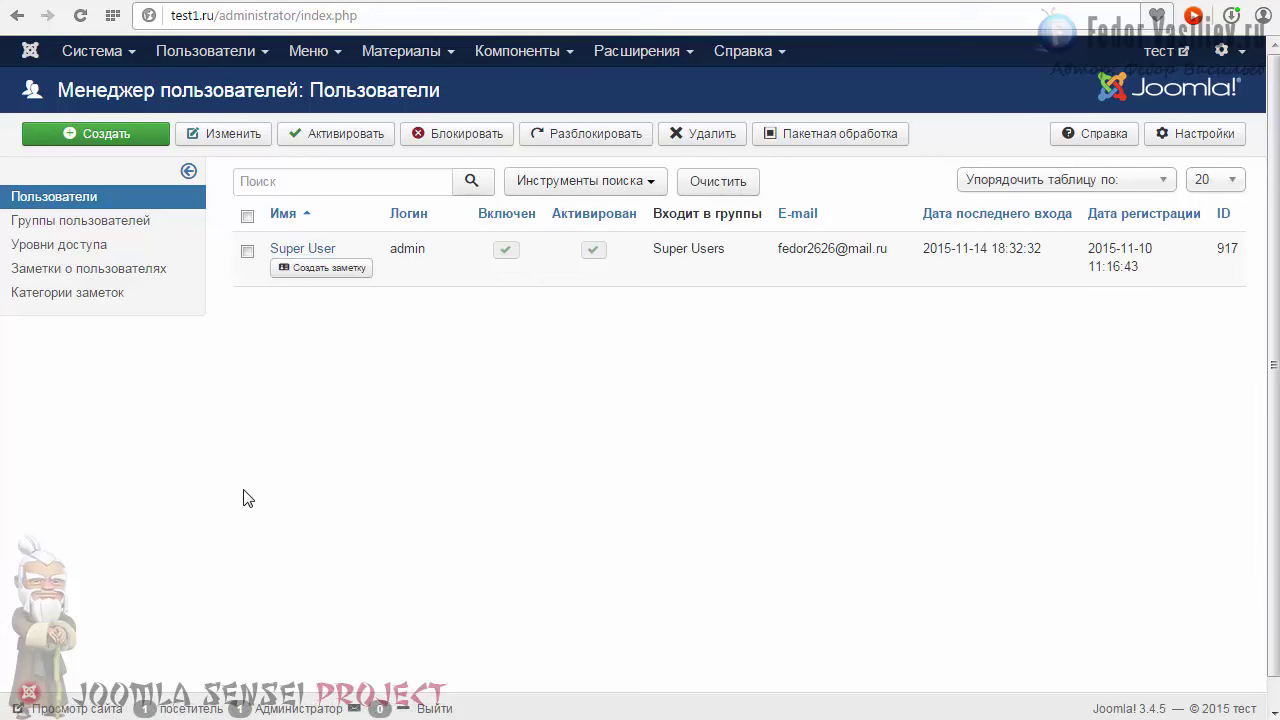
click(289, 248)
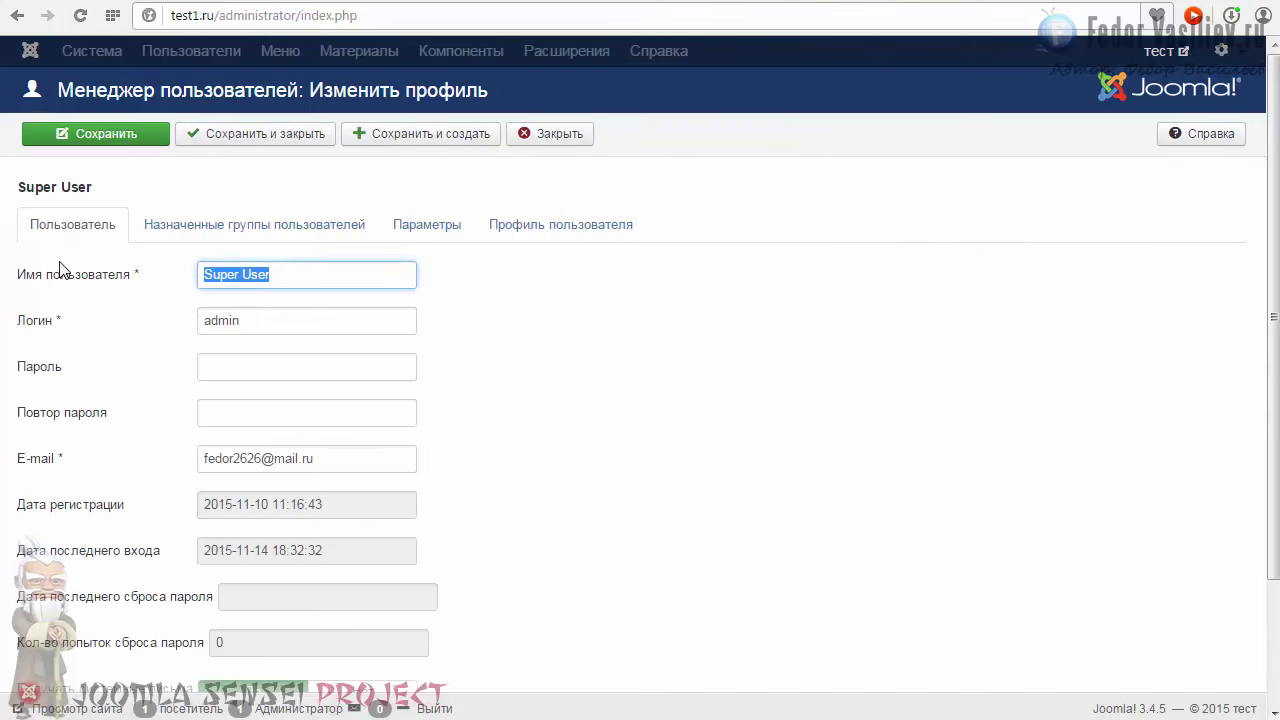
Step: Replace the Super User's Name field with the site owner's full name
scroll(298, 300, down, 1)
click(287, 345)
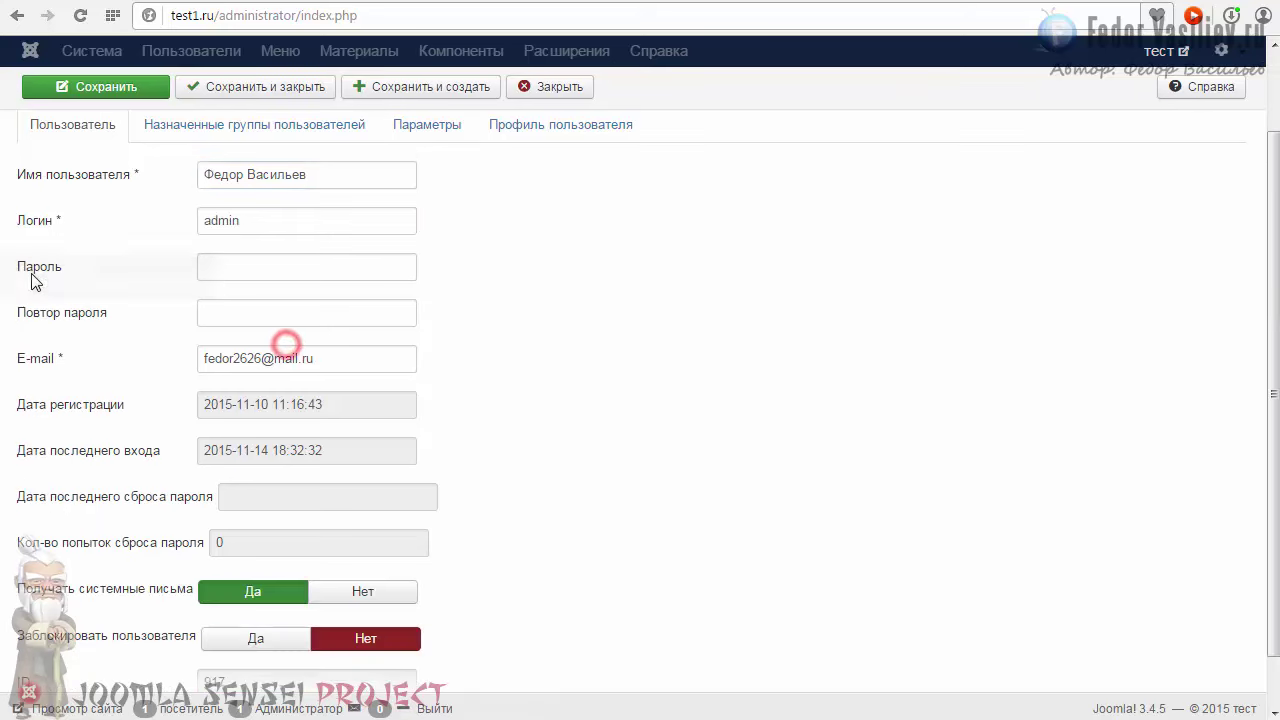
click(240, 268)
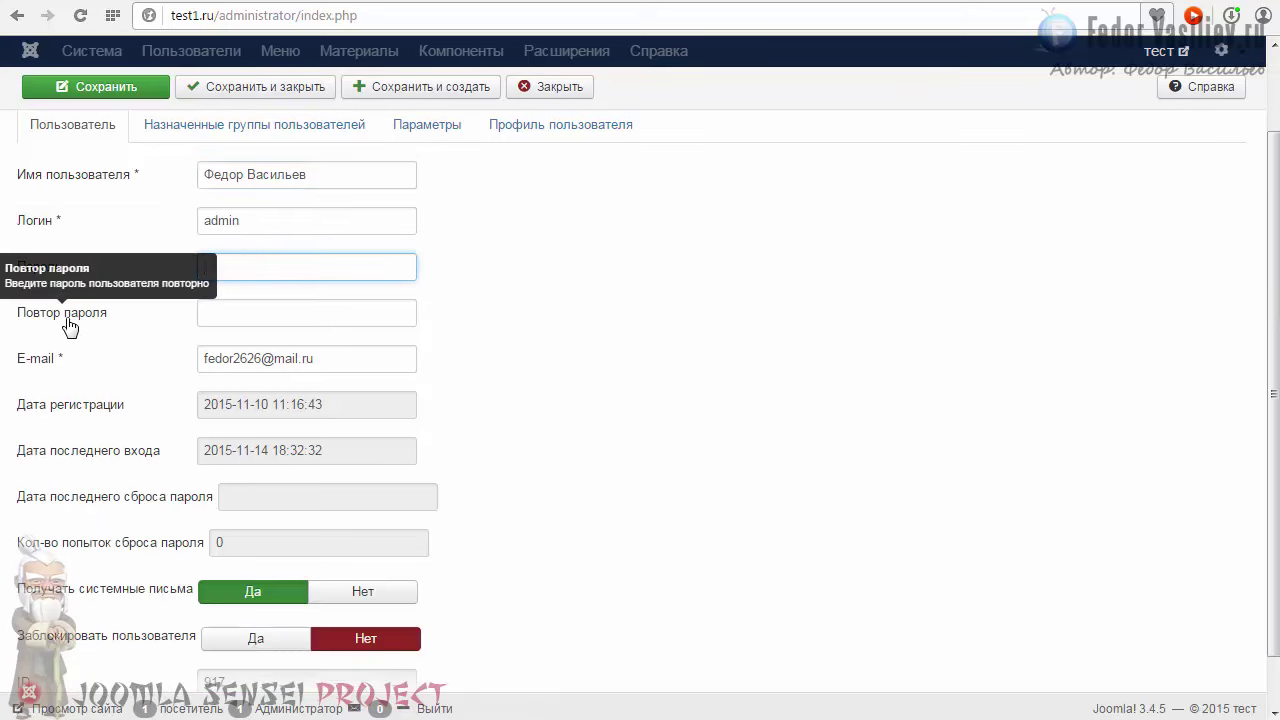
drag(331, 357, 97, 346)
Step: Review the Assigned Groups and Basic Settings tabs, save the account, and reload the front-end profile
scroll(420, 345, up, 1)
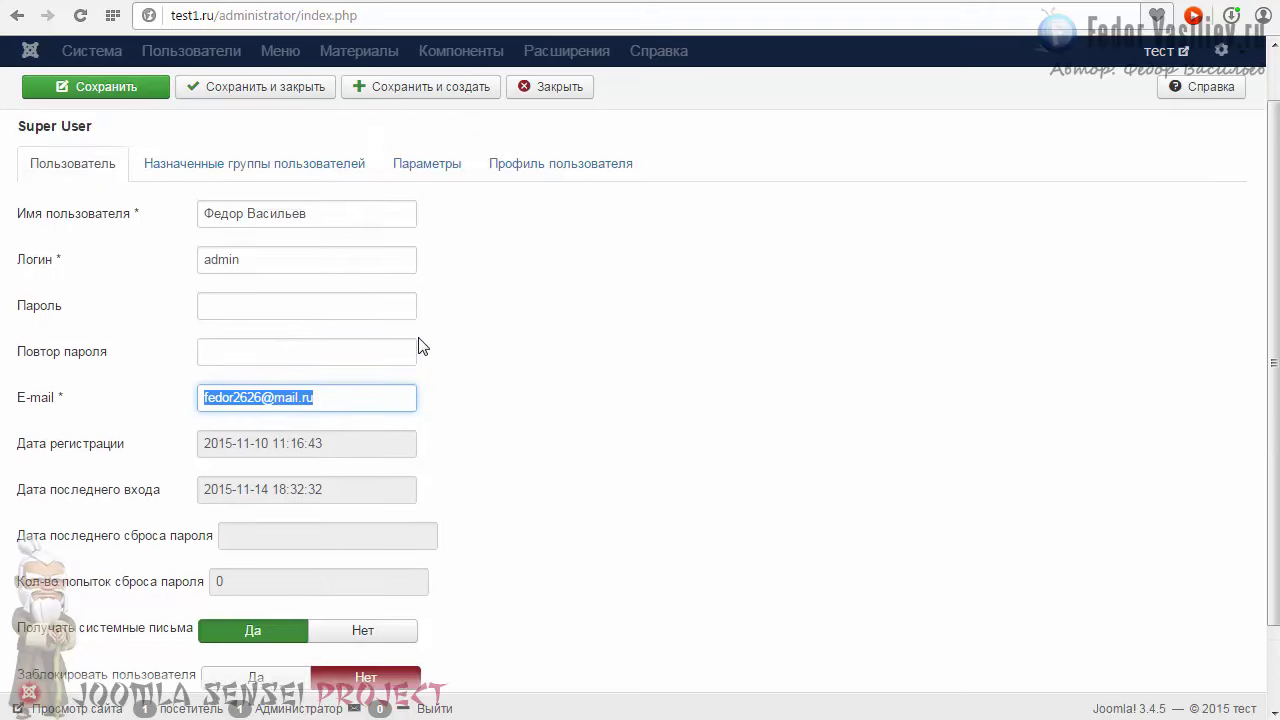
scroll(434, 351, down, 1)
scroll(260, 315, up, 2)
click(218, 237)
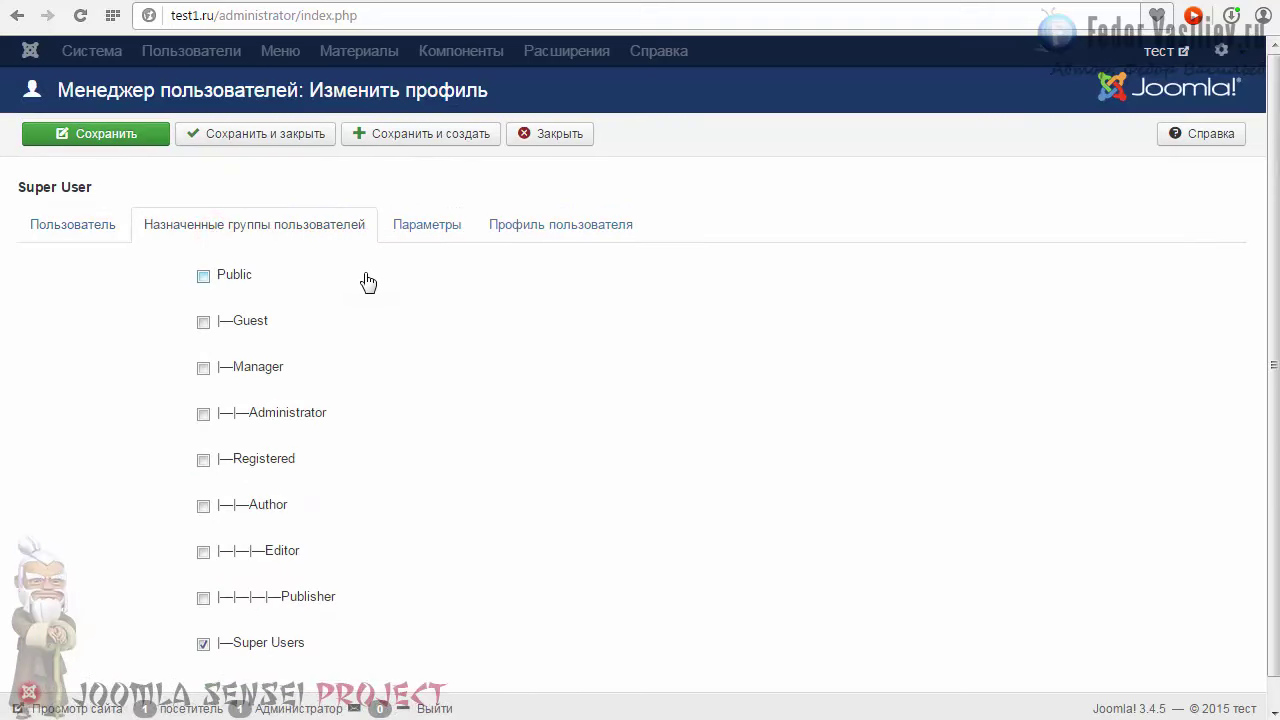
scroll(368, 285, down, 1)
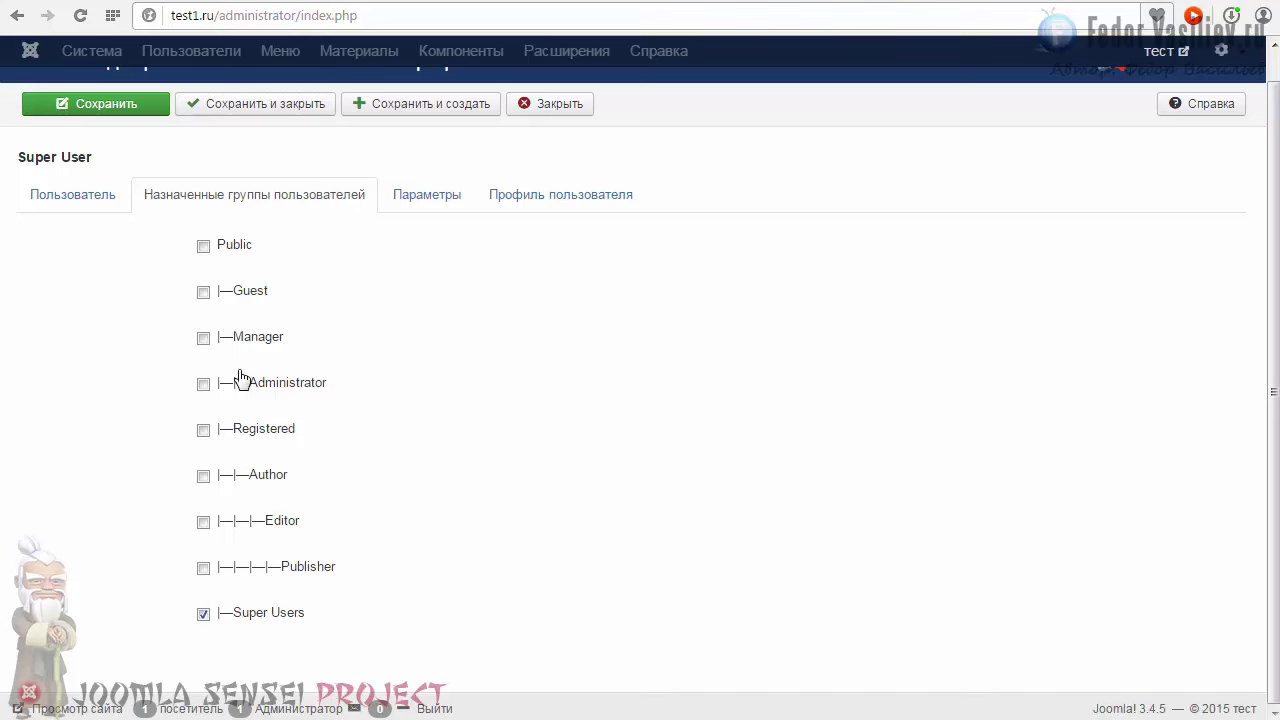
click(427, 194)
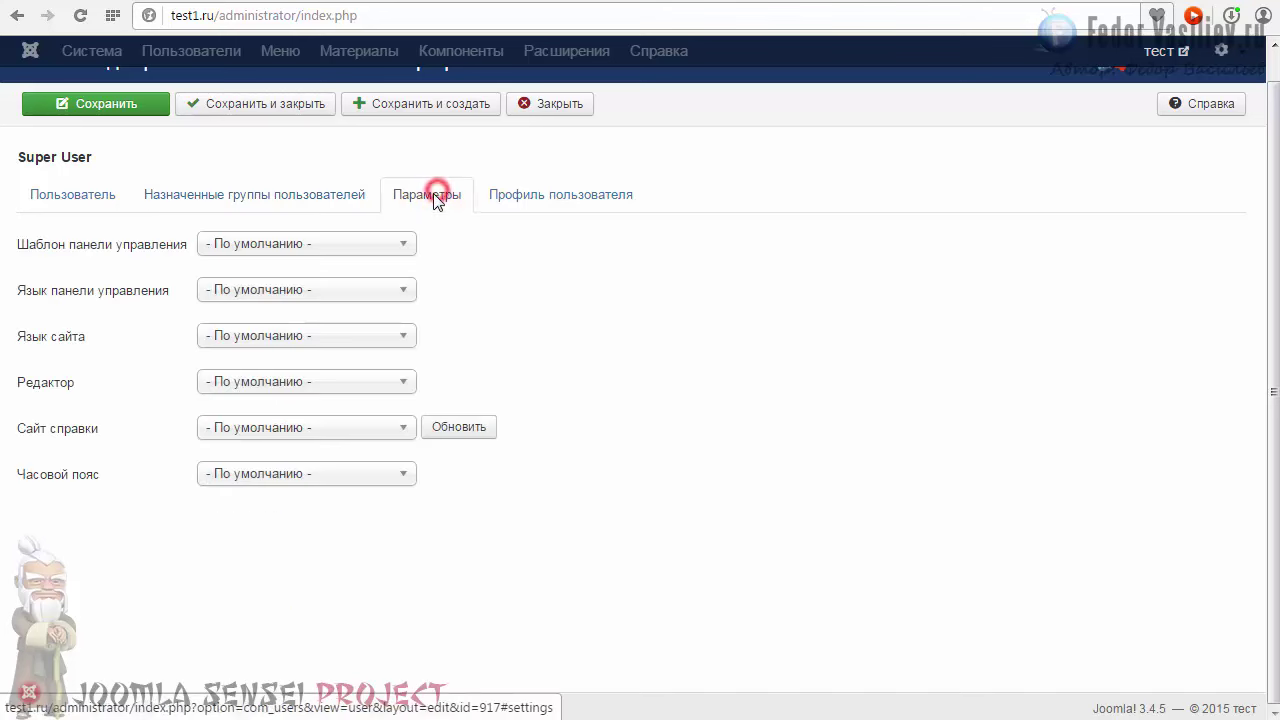
scroll(449, 489, up, 1)
click(106, 134)
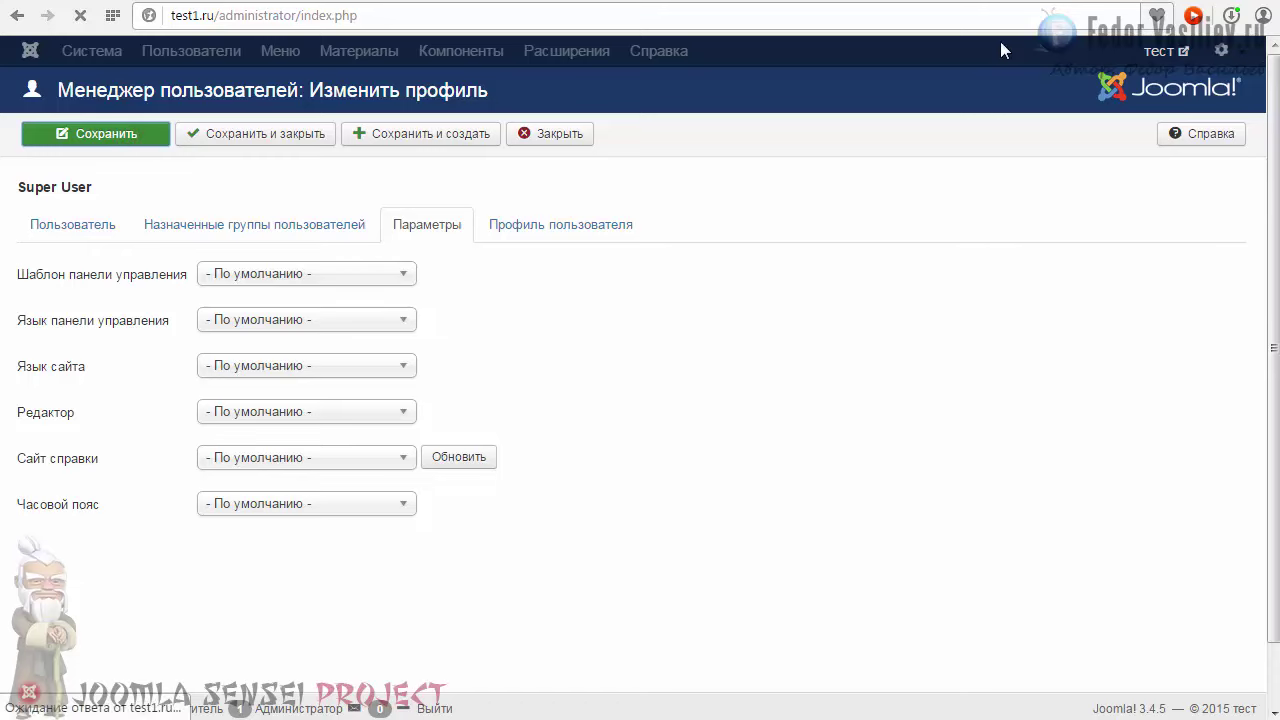
click(80, 15)
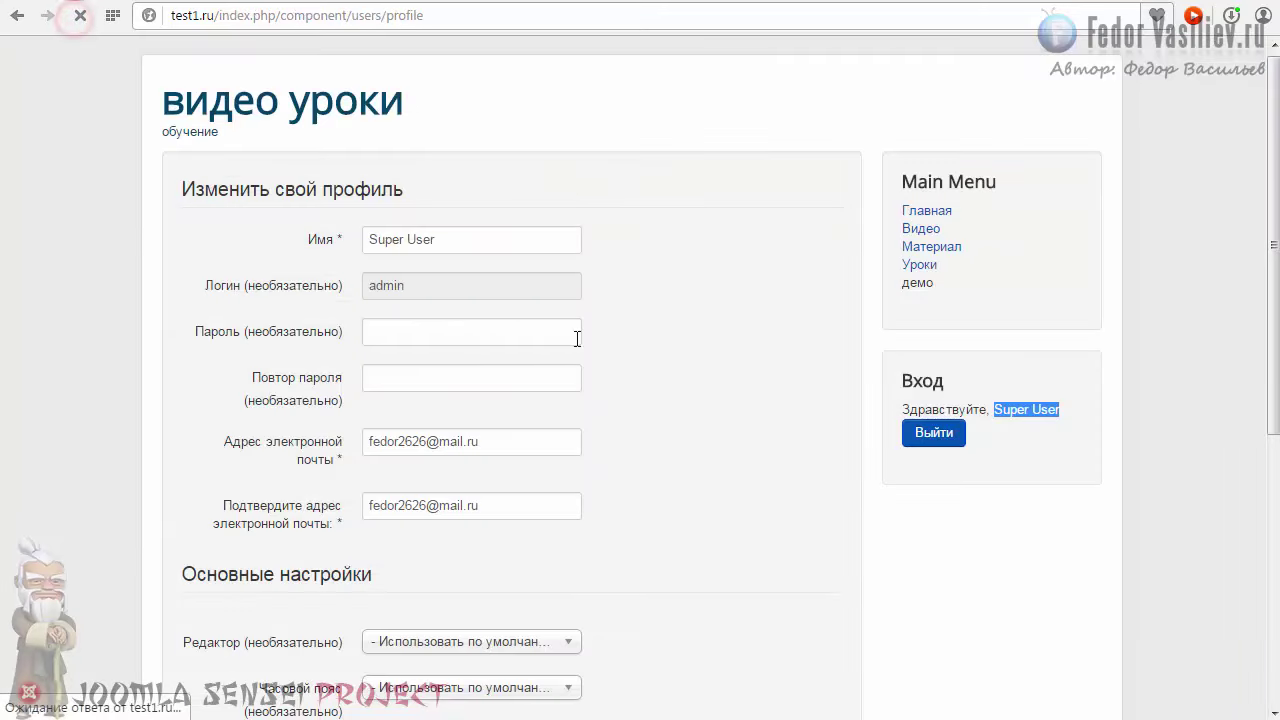
Step: Check the profile form's Editor choices, keep the default, and open the admin Users menu
scroll(1100, 511, down, 4)
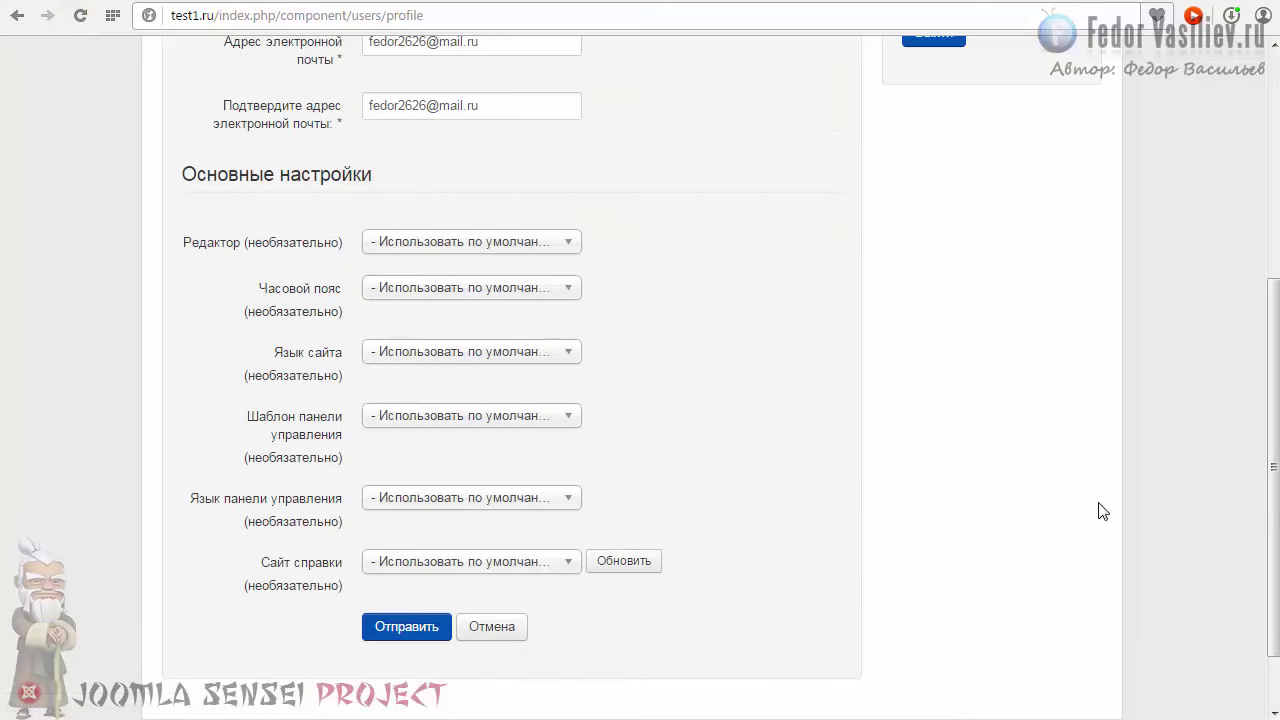
drag(1276, 620, 1276, 623)
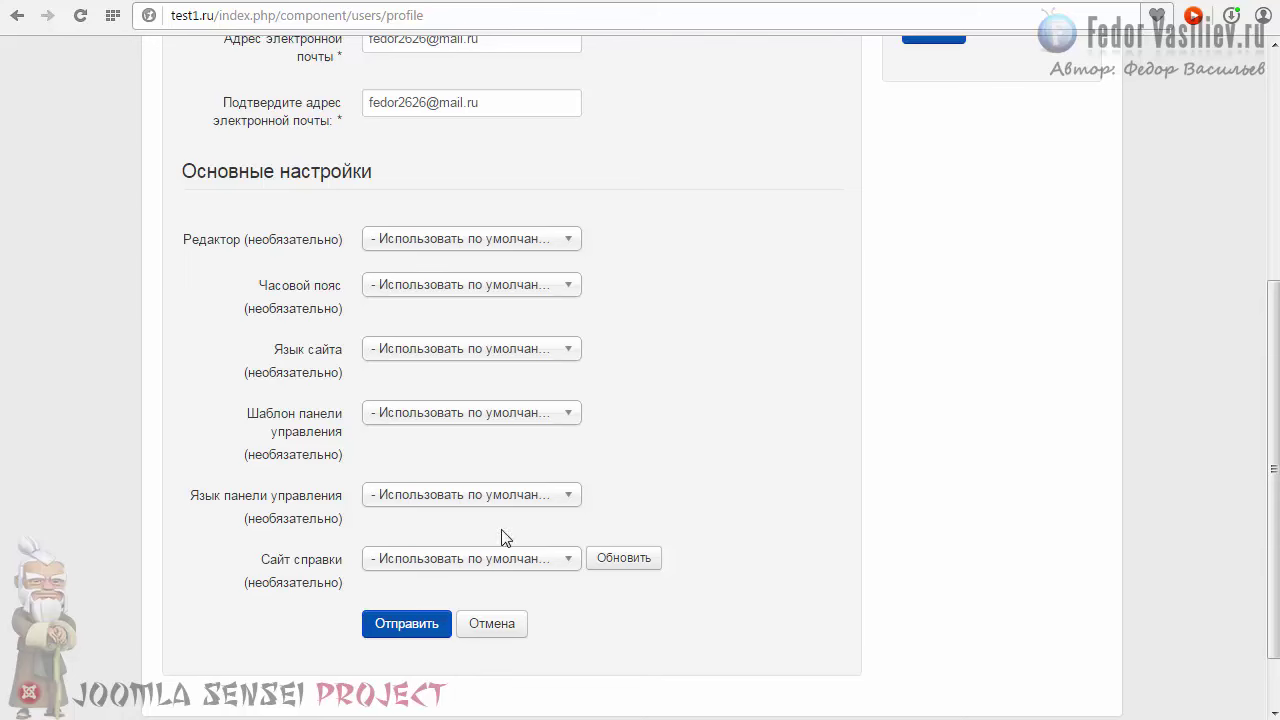
click(407, 243)
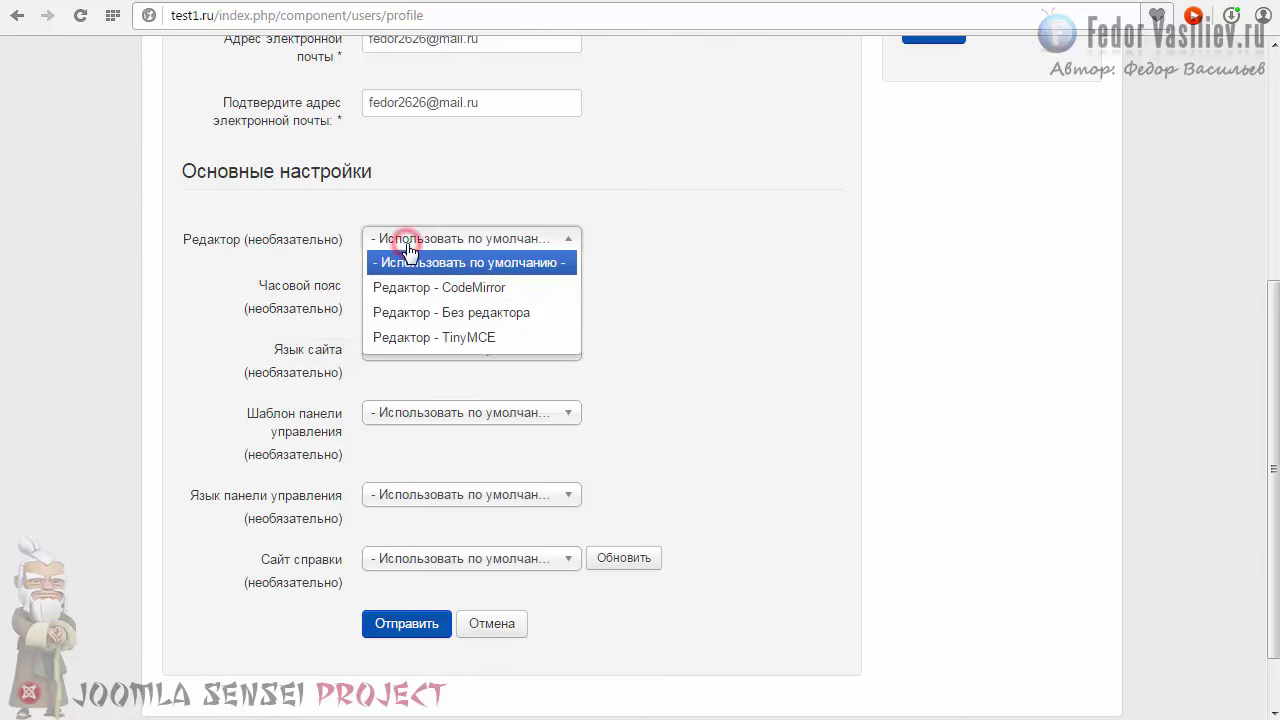
click(408, 240)
scroll(597, 394, up, 1)
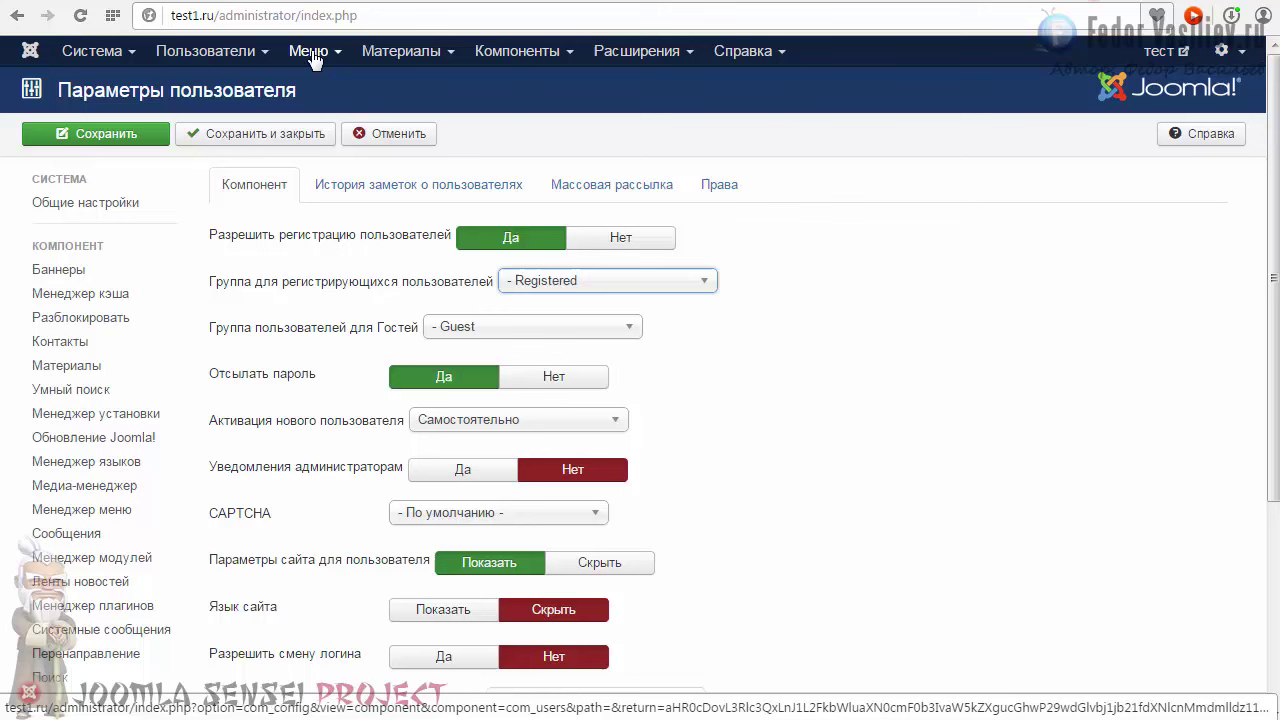
click(290, 50)
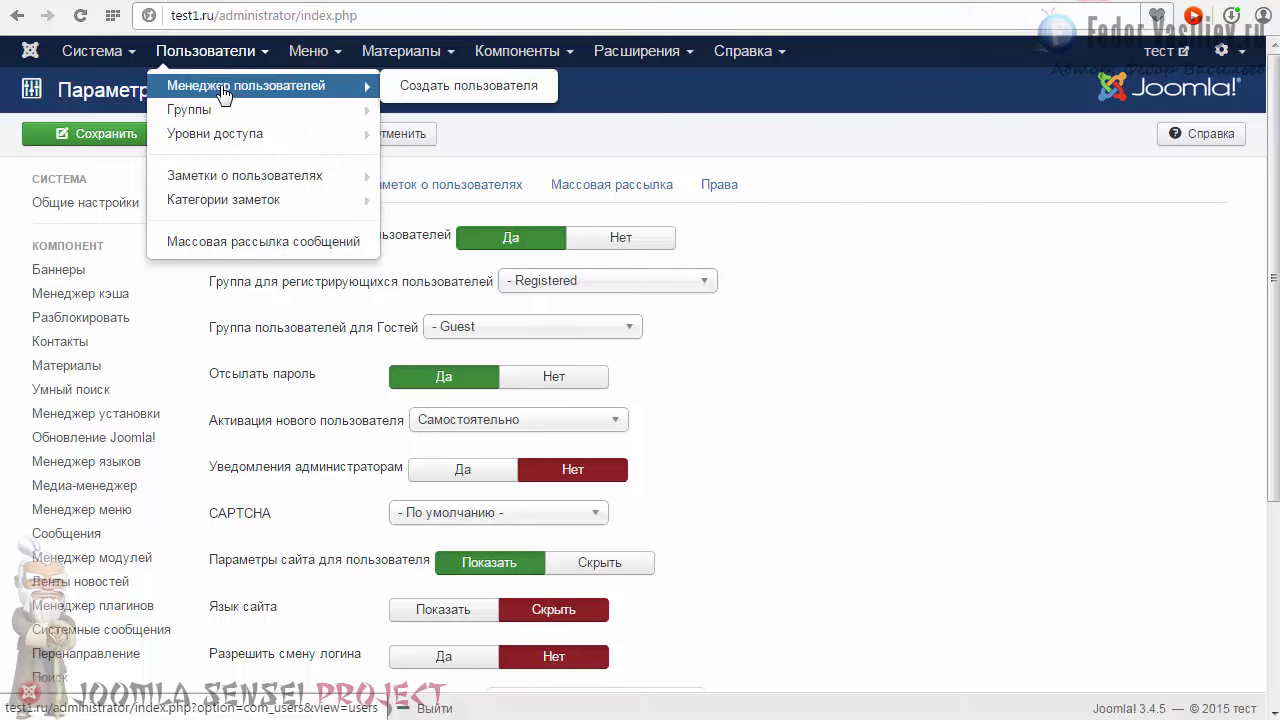
Step: Set Frontend User Parameters to Hide in the User Manager options and save
click(222, 92)
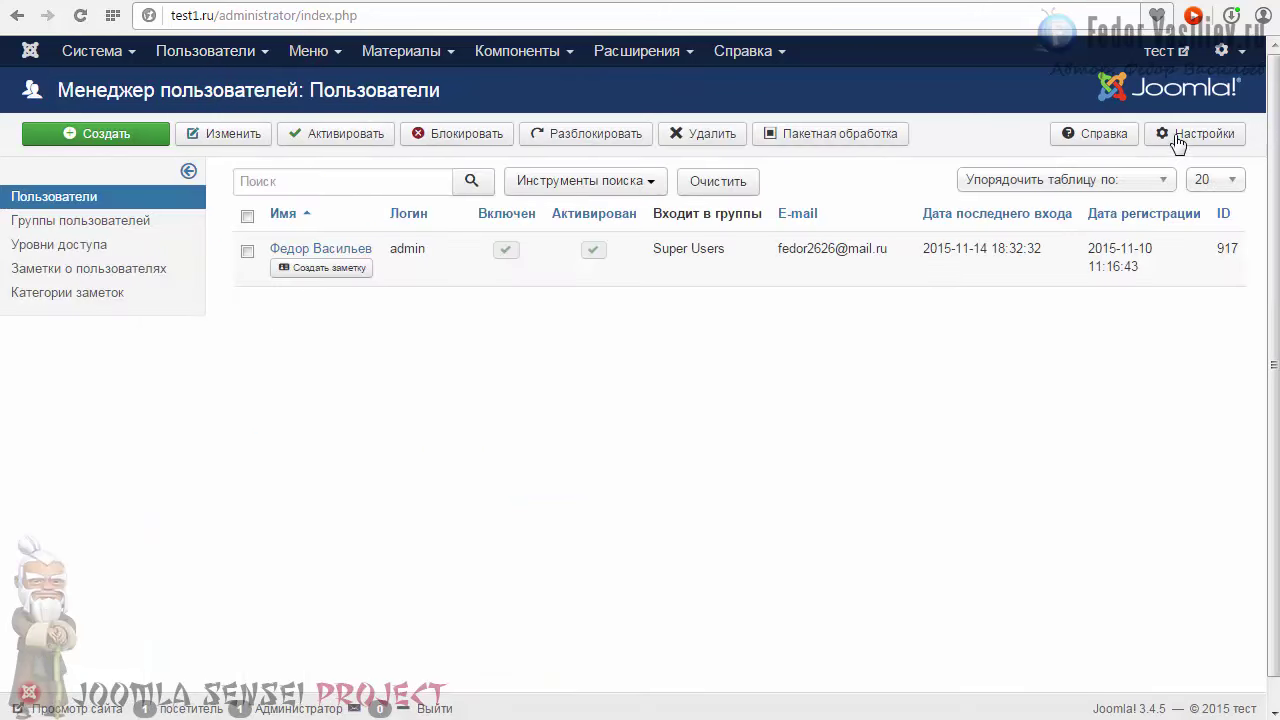
click(1177, 141)
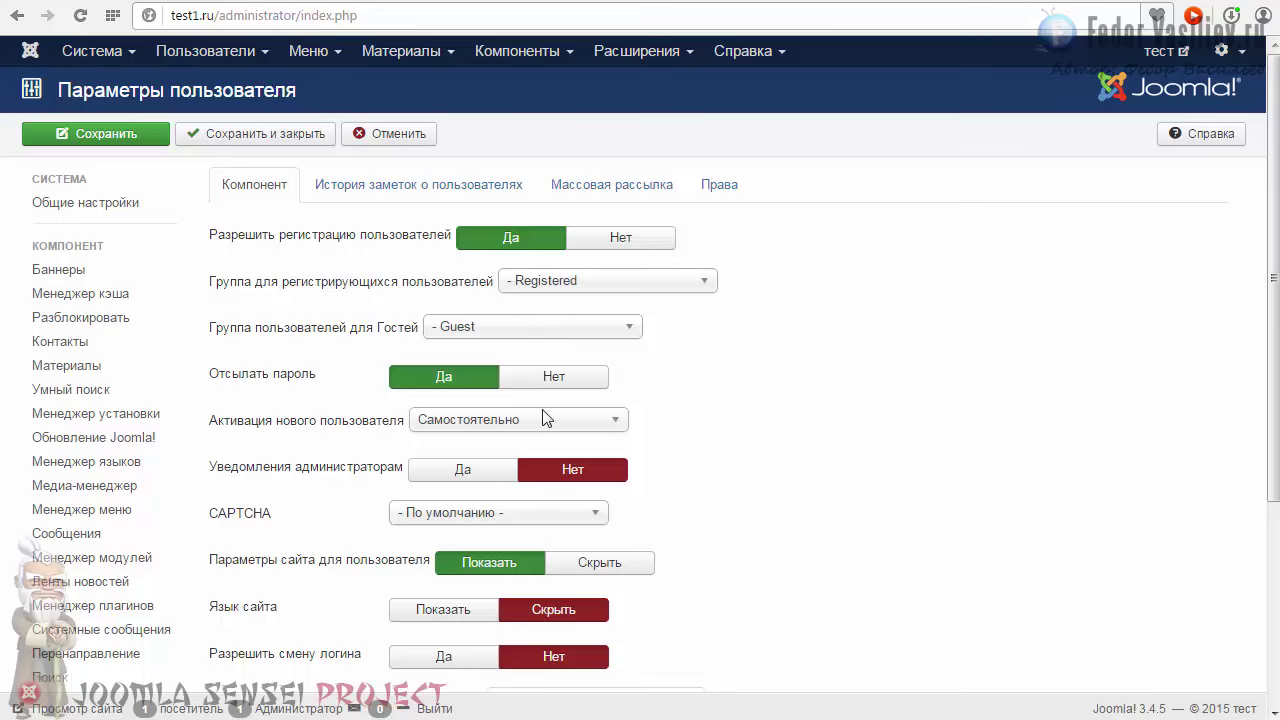
scroll(797, 405, down, 1)
mouse_move(236, 473)
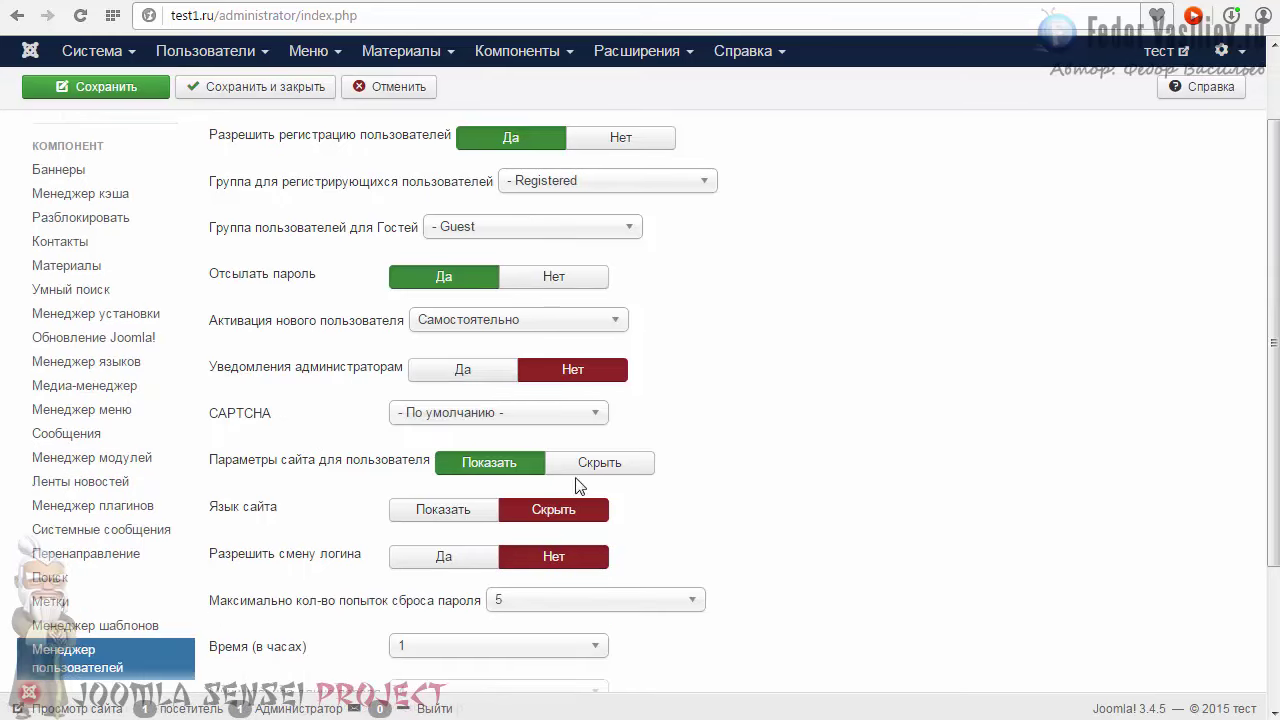
click(608, 476)
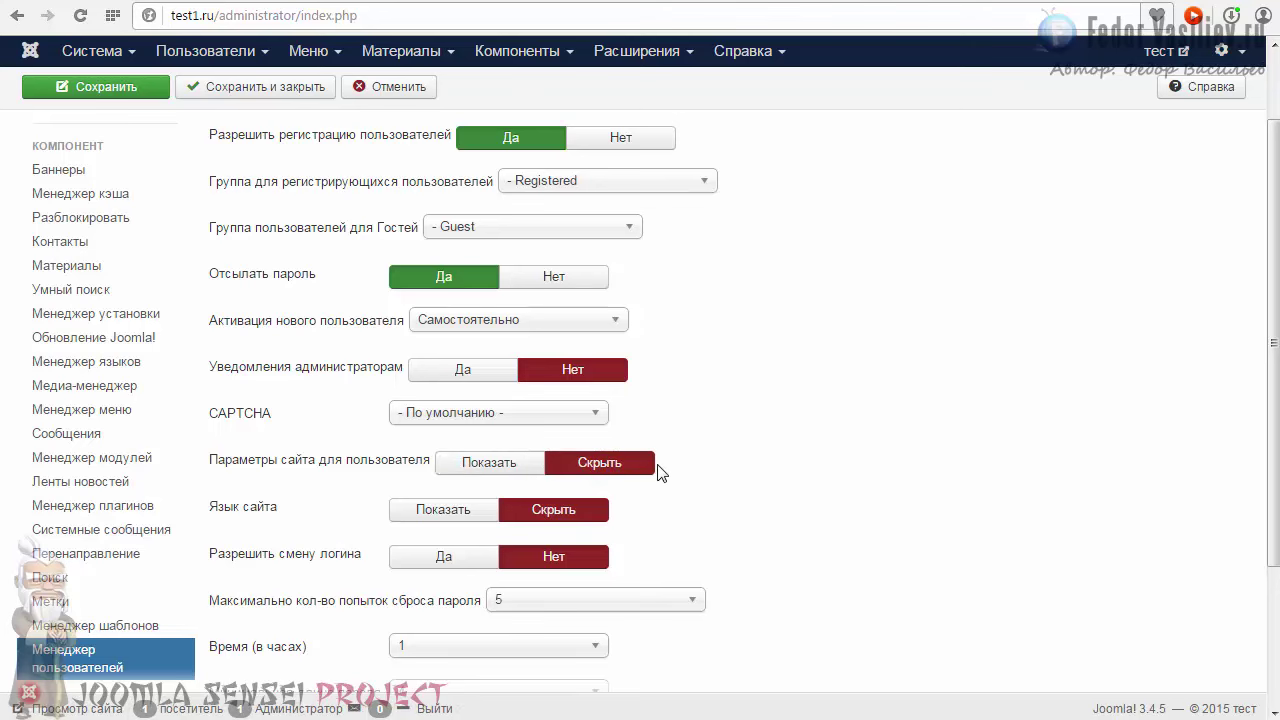
click(95, 87)
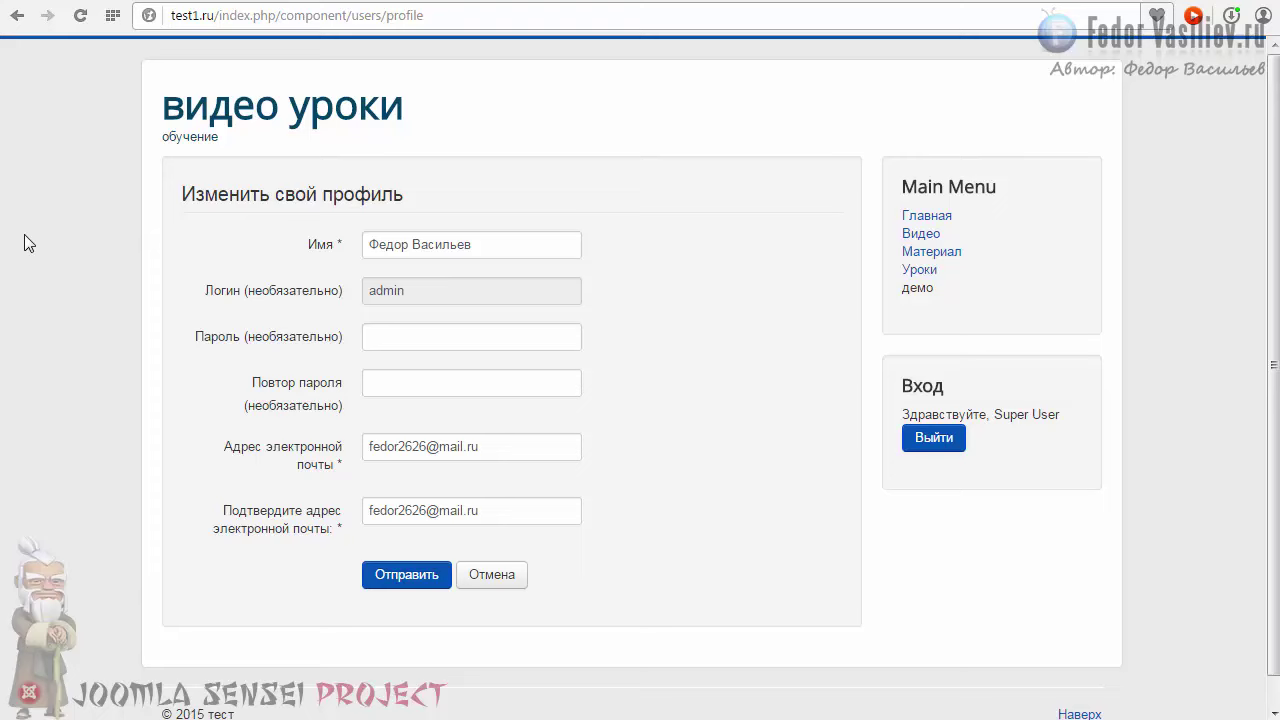
scroll(347, 626, down, 1)
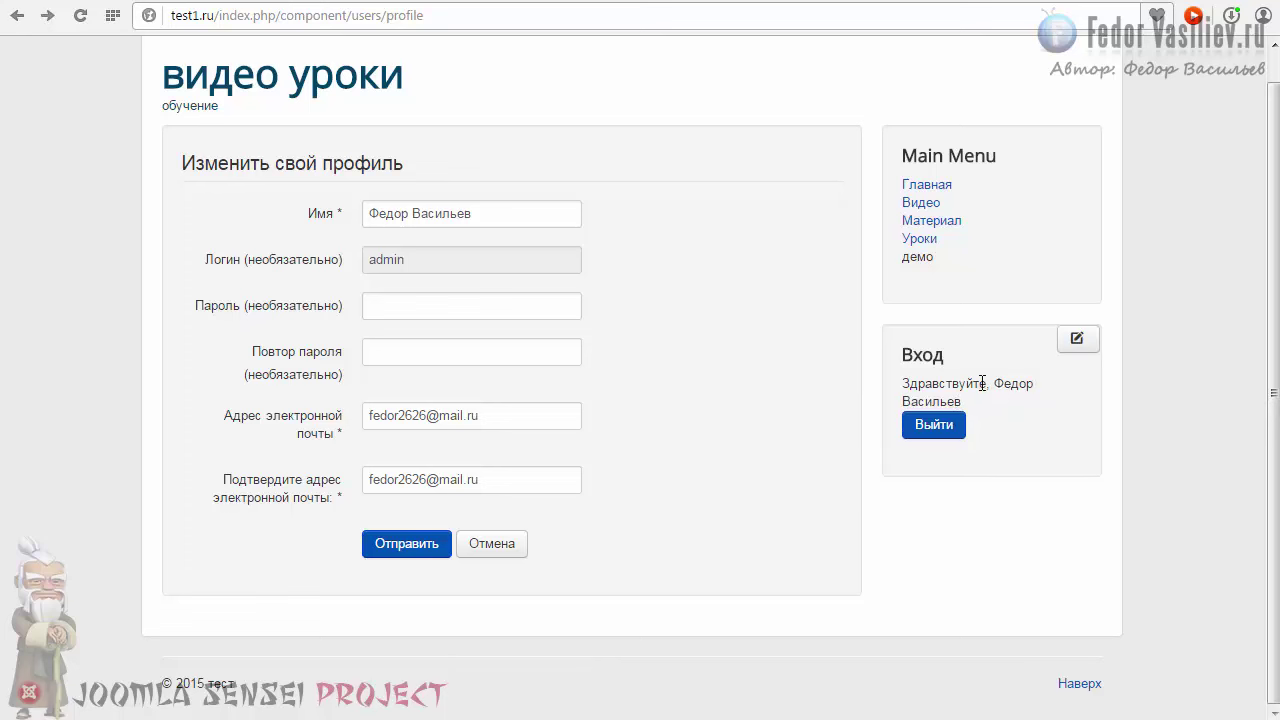
Step: Resubmit the front-end profile with the name unchanged, then close the Вход module editor
drag(910, 383, 1039, 390)
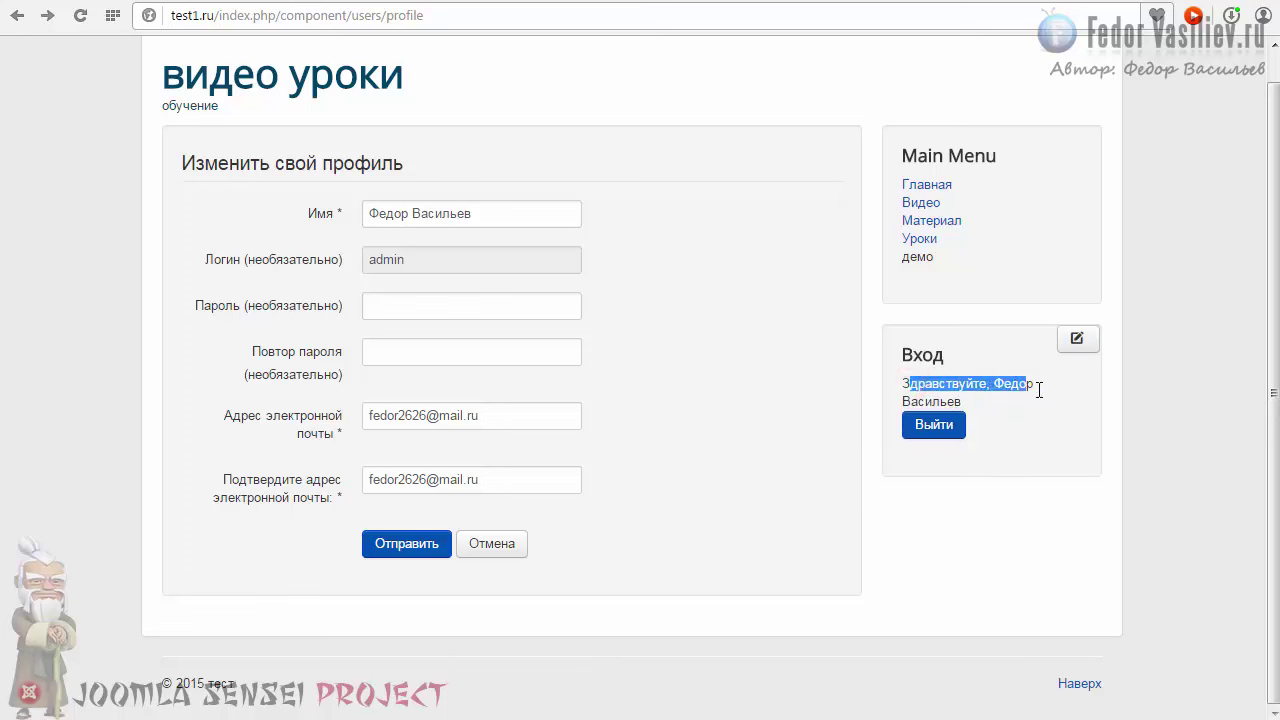
click(986, 383)
click(425, 213)
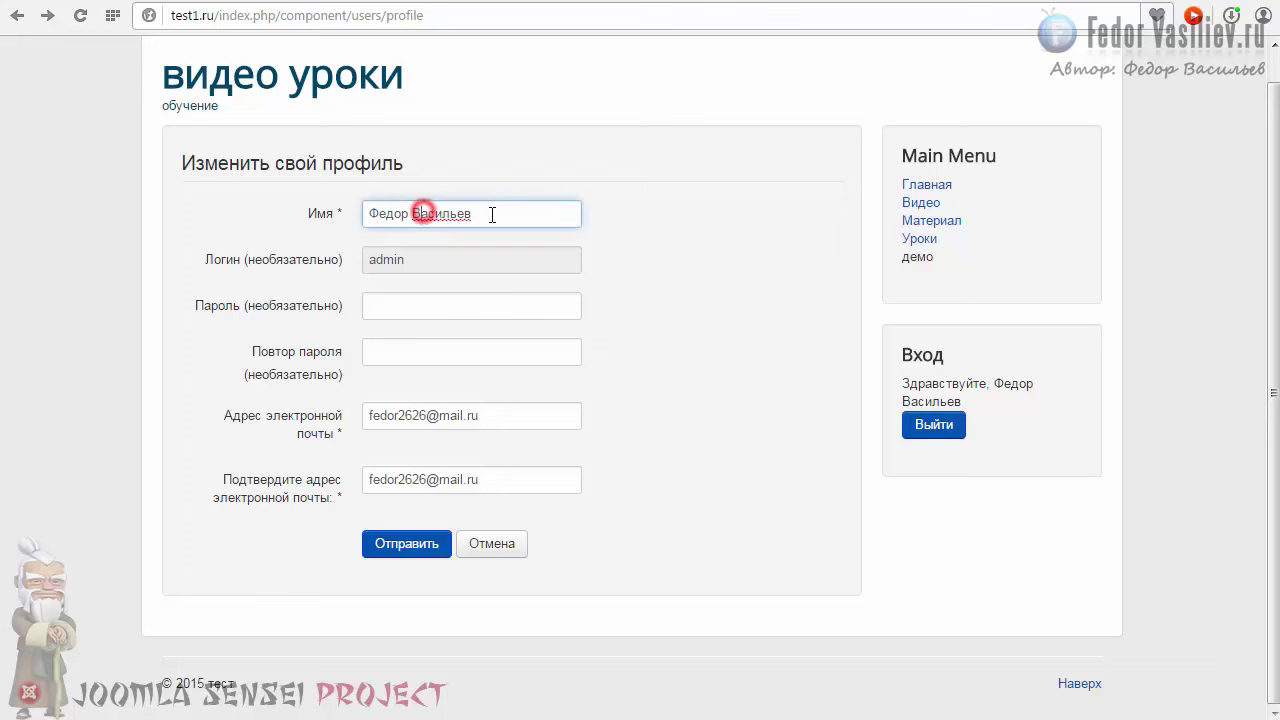
triple_click(494, 210)
click(390, 210)
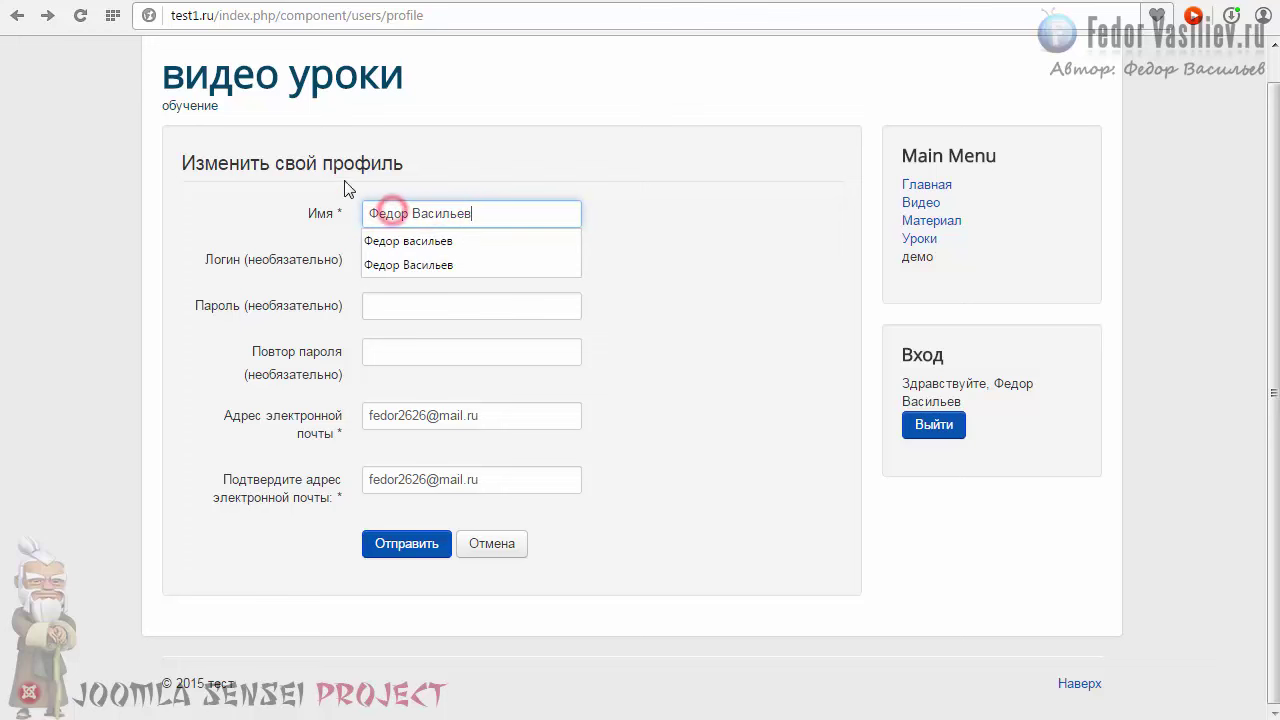
click(486, 207)
click(407, 545)
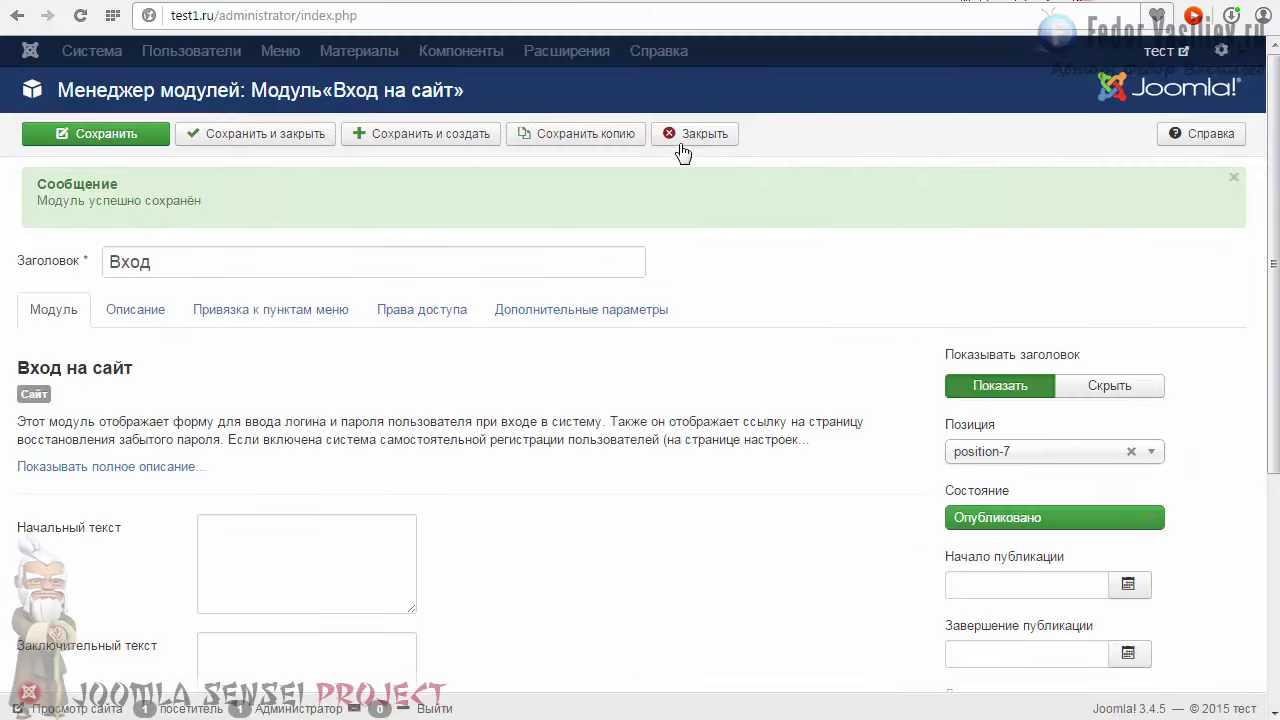
click(681, 143)
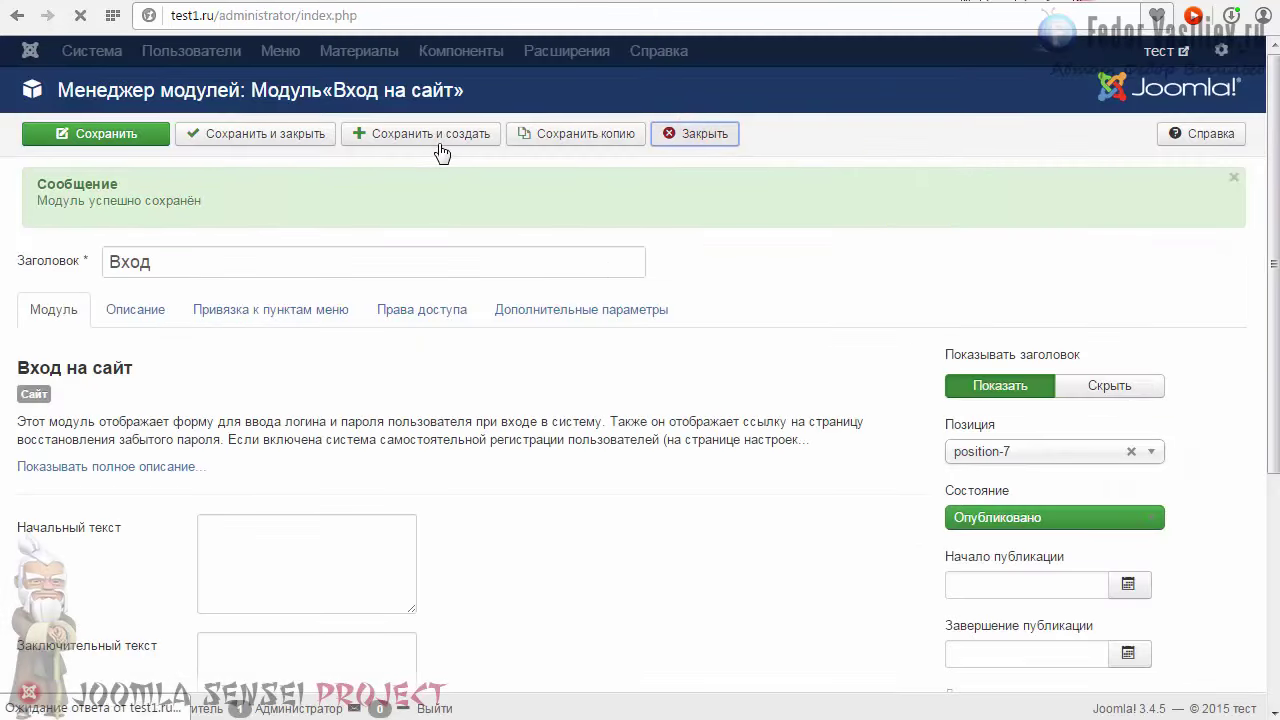
Step: Open the only account from Пользователи > Менеджер пользователей and check its name
click(428, 57)
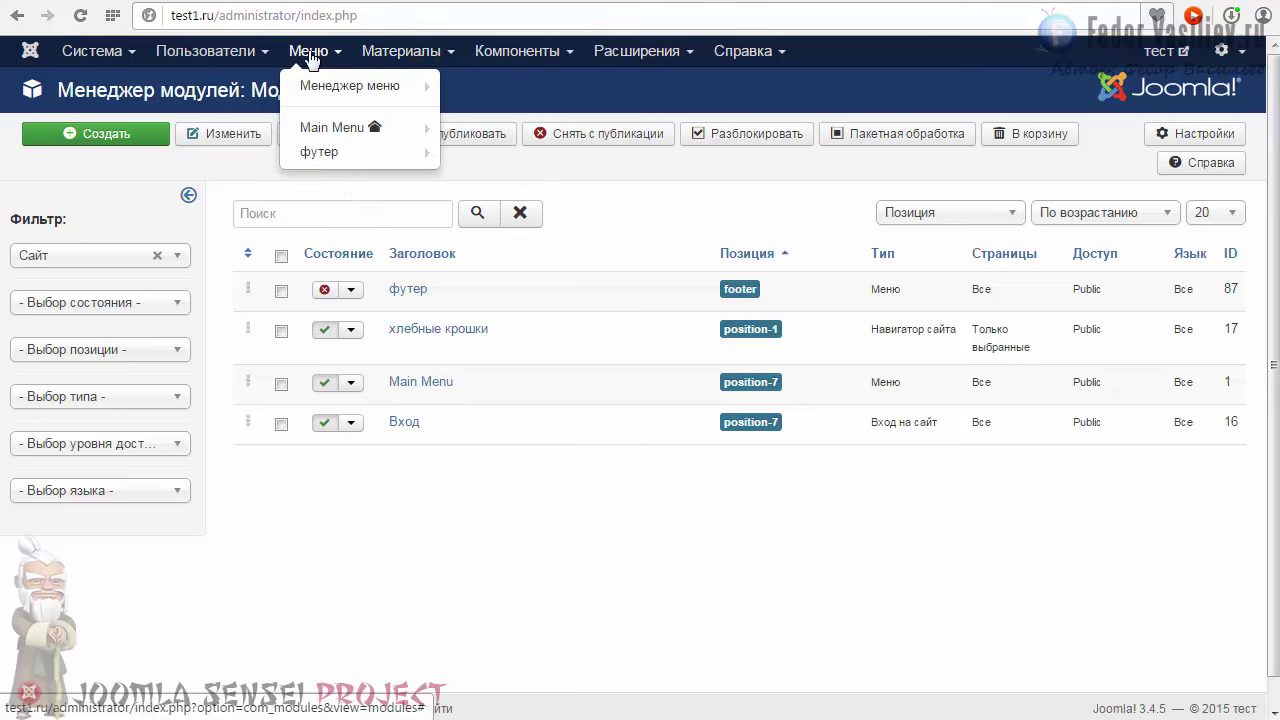
click(249, 88)
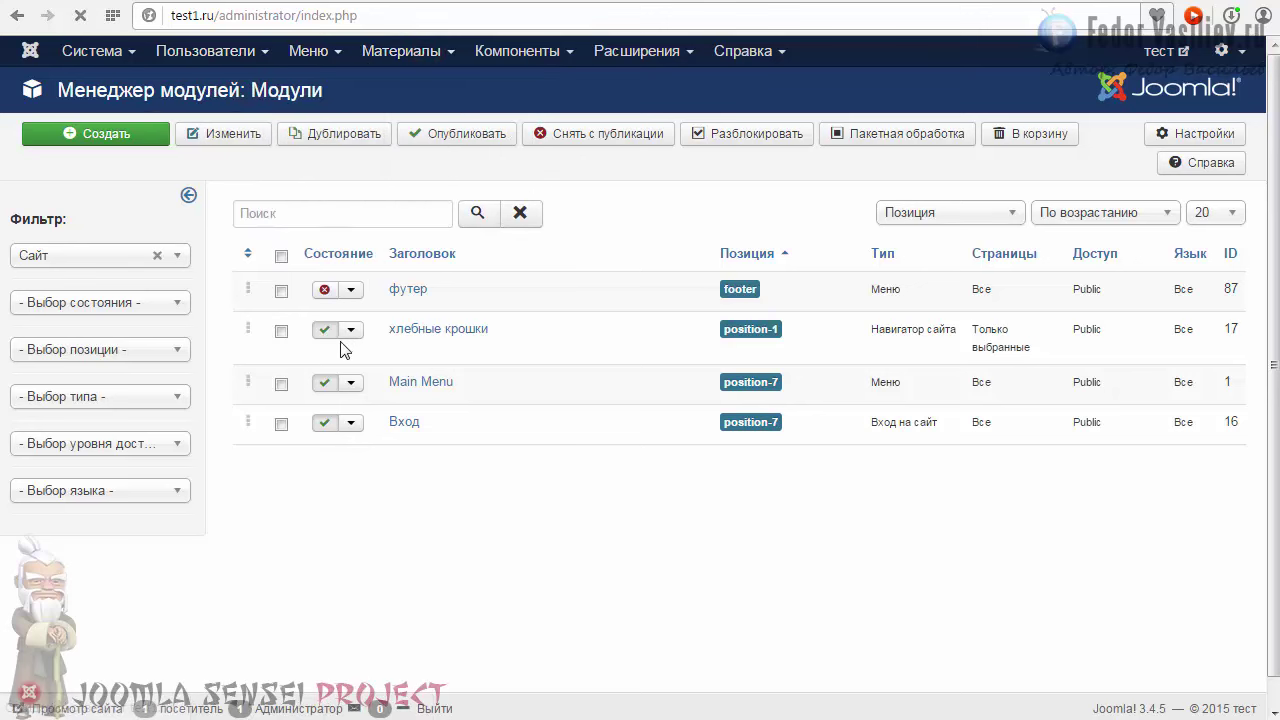
click(314, 250)
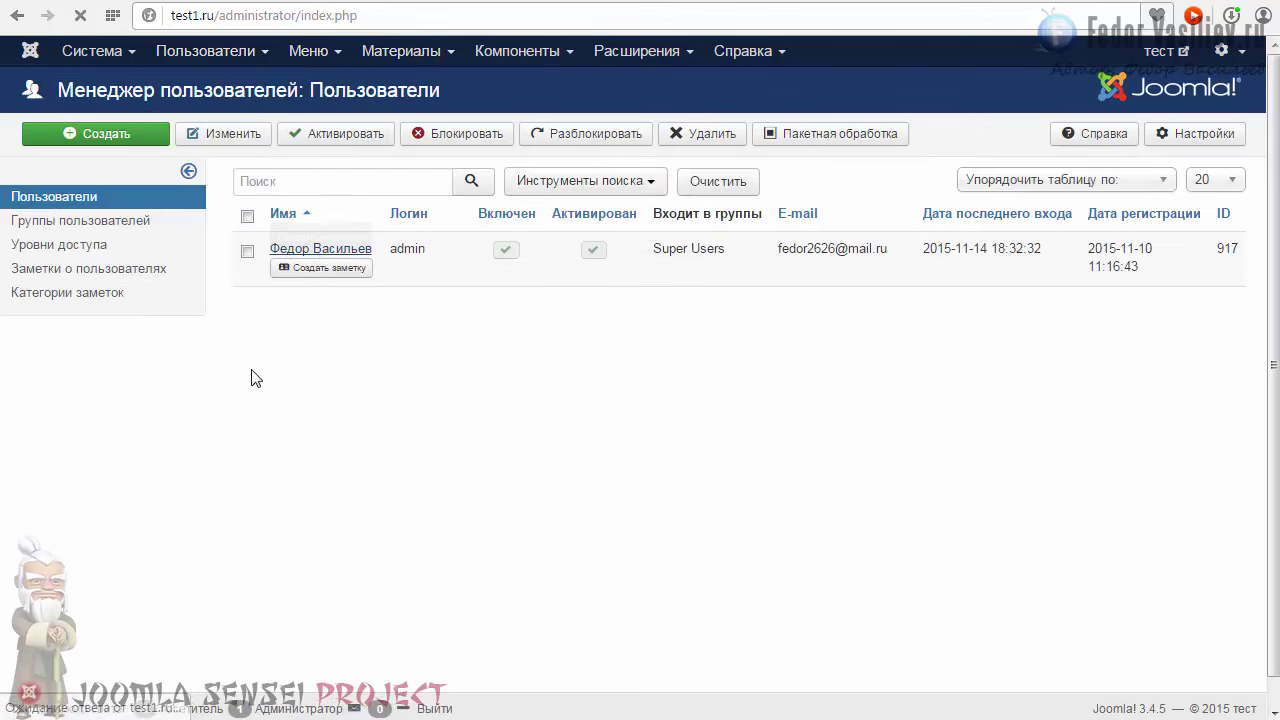
triple_click(322, 281)
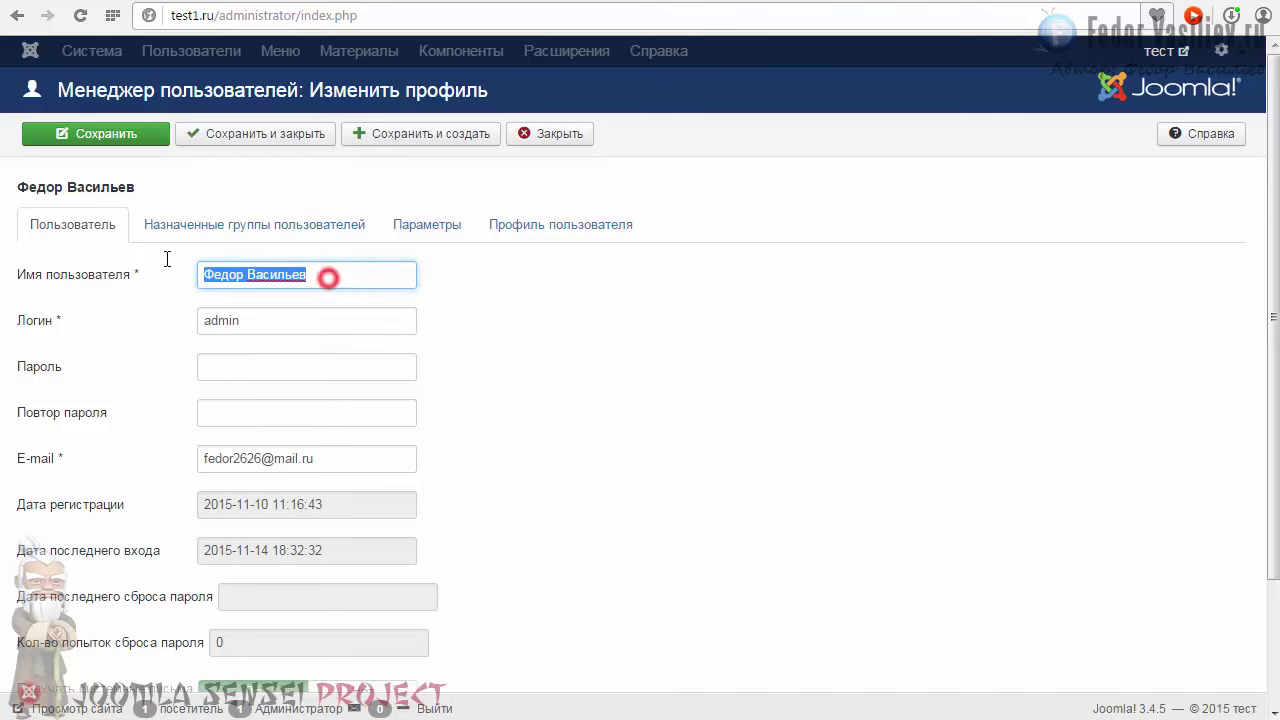
click(266, 274)
click(325, 279)
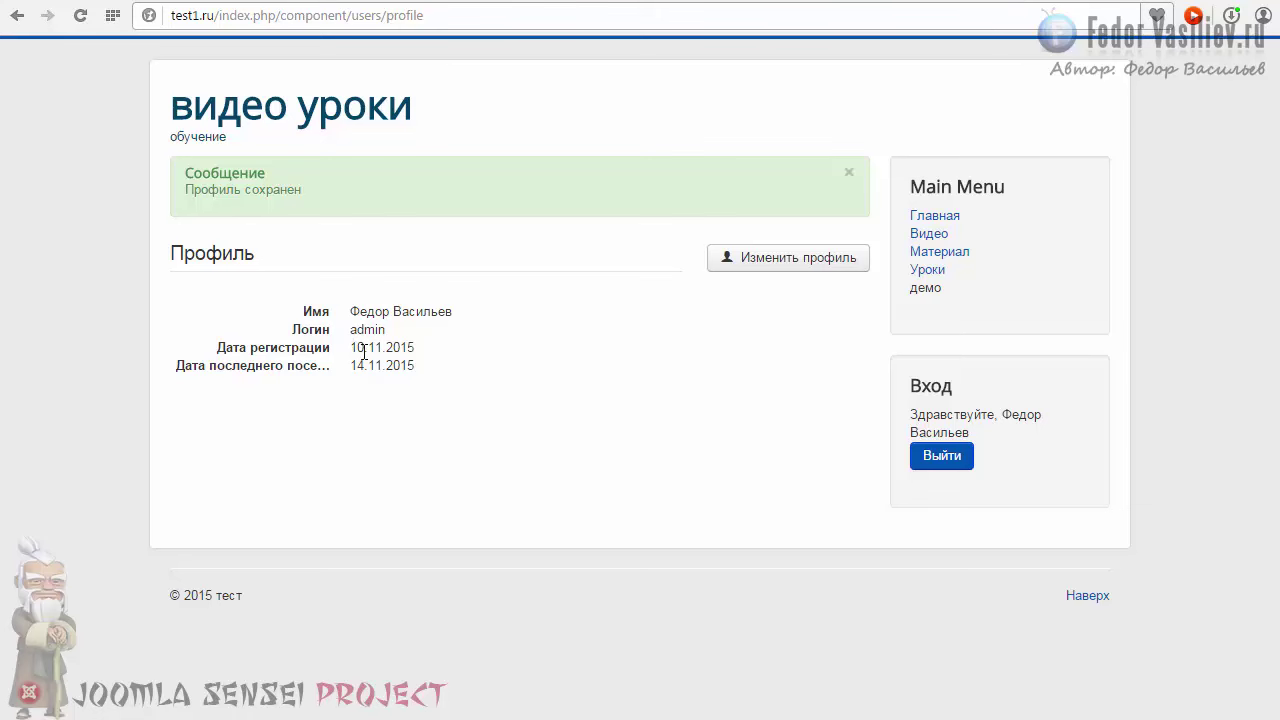
Step: Resave the front-end profile via the Изменить профиль form
click(771, 262)
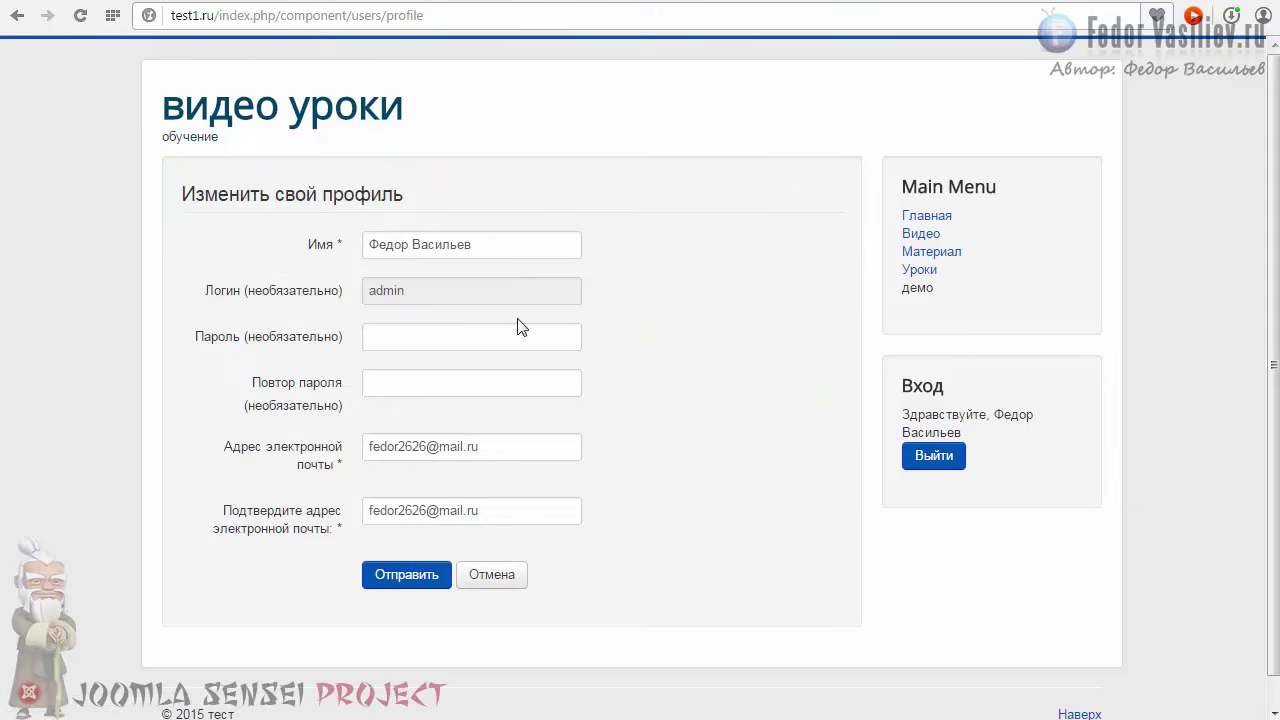
click(504, 245)
click(409, 574)
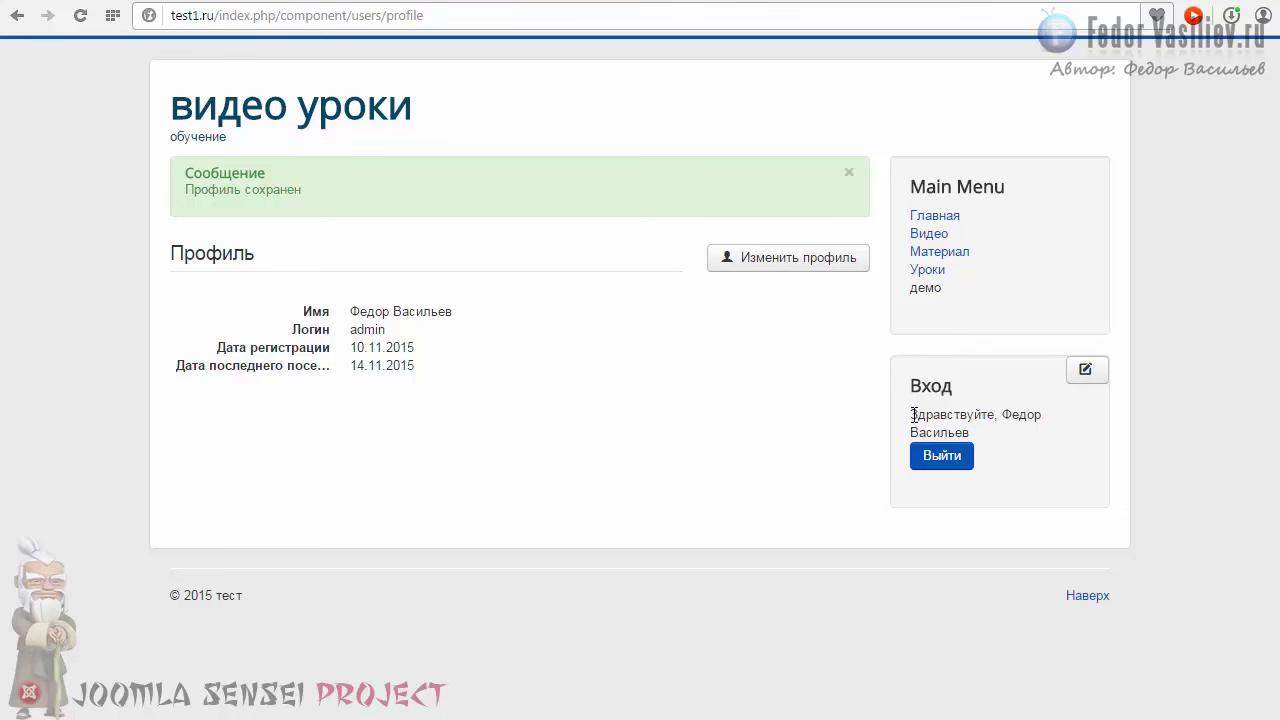
Step: Inspect the Вход greeting showing the full name, then select the login value admin
drag(913, 414, 1043, 414)
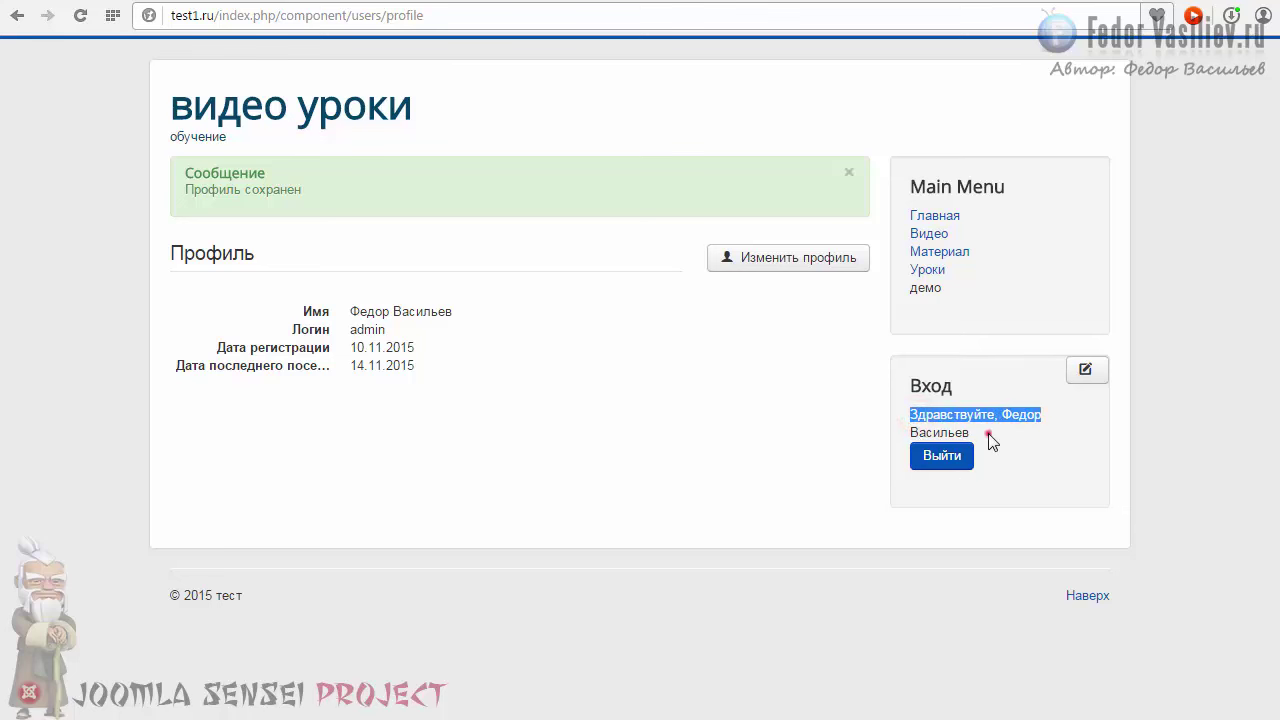
click(987, 436)
drag(912, 415, 974, 437)
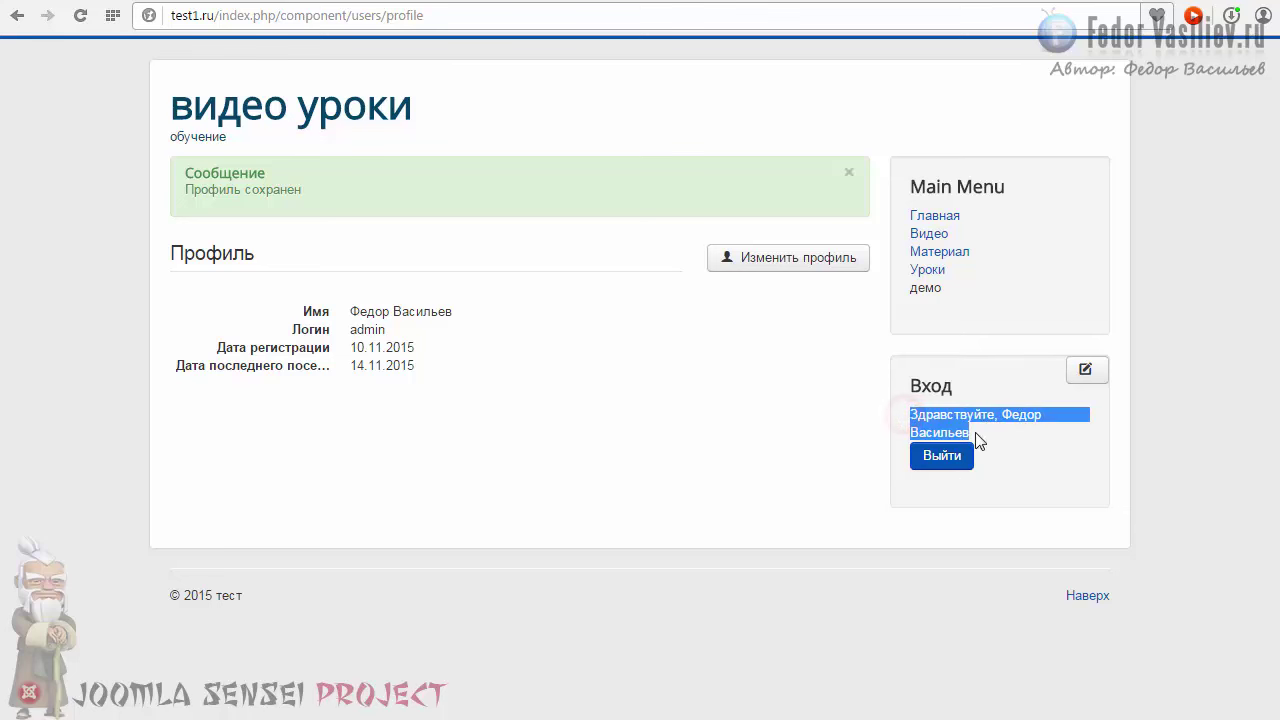
click(971, 429)
click(929, 420)
triple_click(929, 420)
click(994, 434)
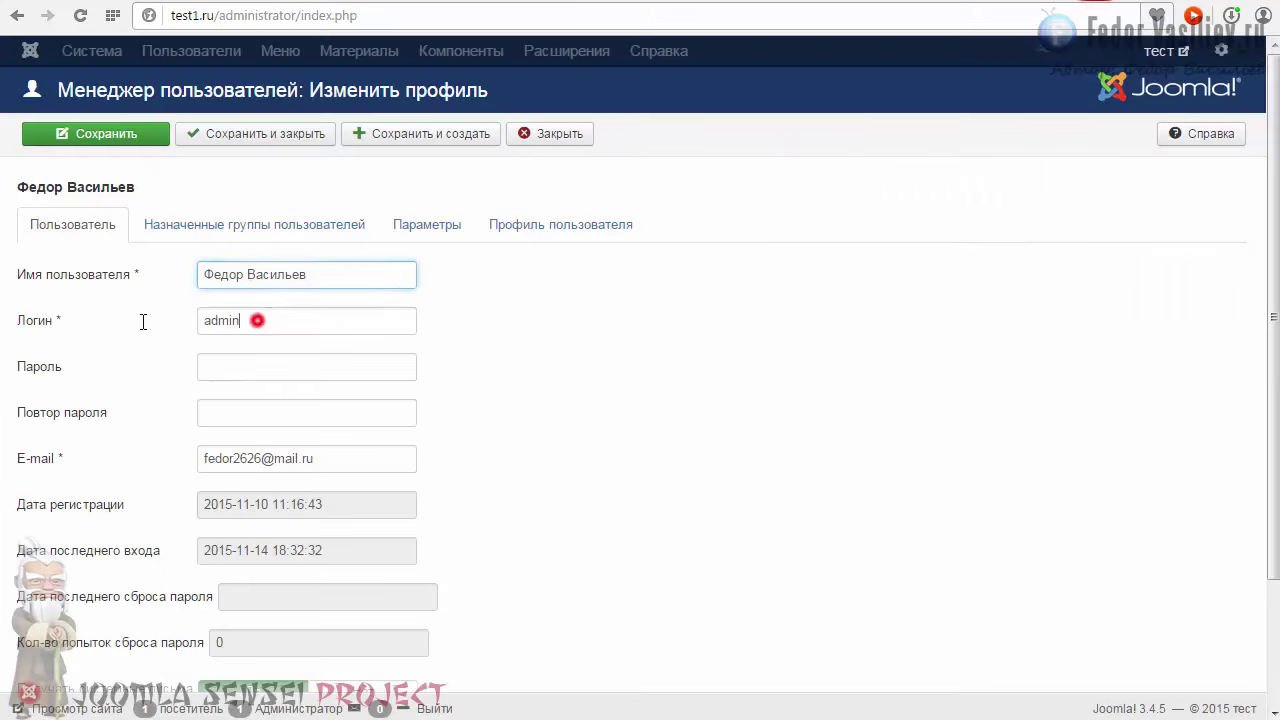
double_click(257, 321)
Step: Close the user editor and confirm the Вход module's Показывать имя/логин stays on Имя
click(322, 327)
click(524, 136)
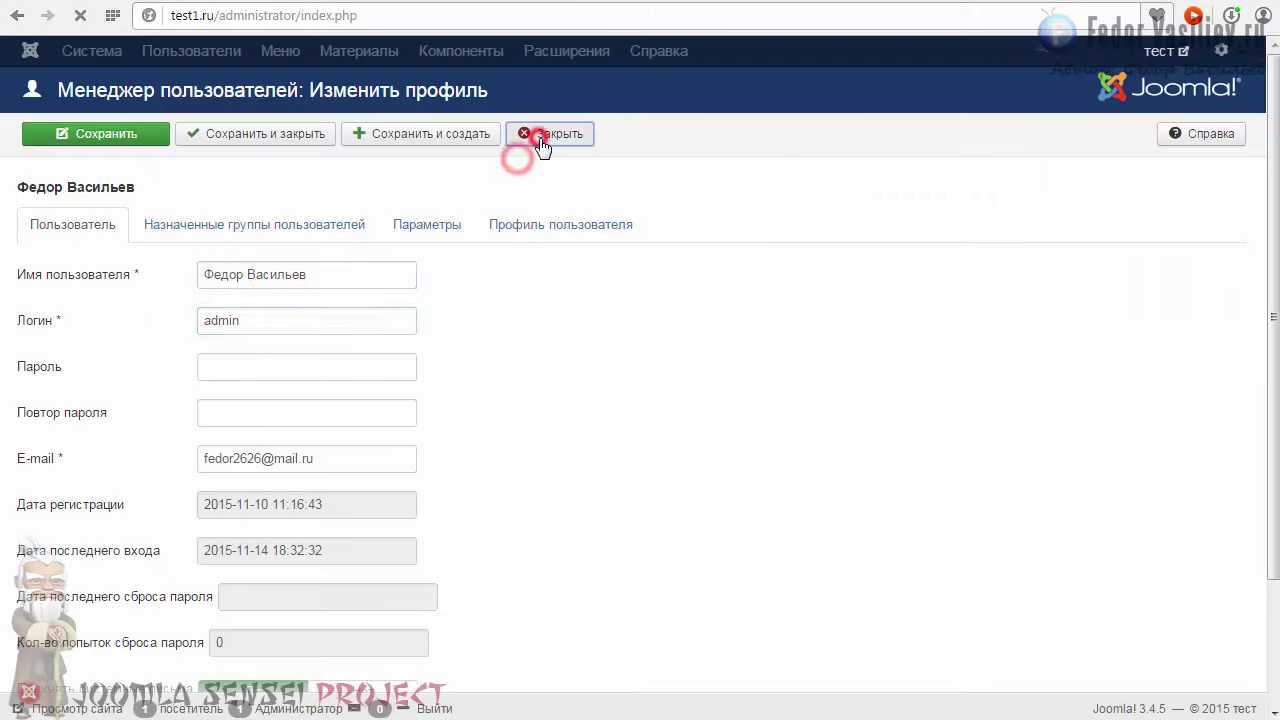
click(640, 51)
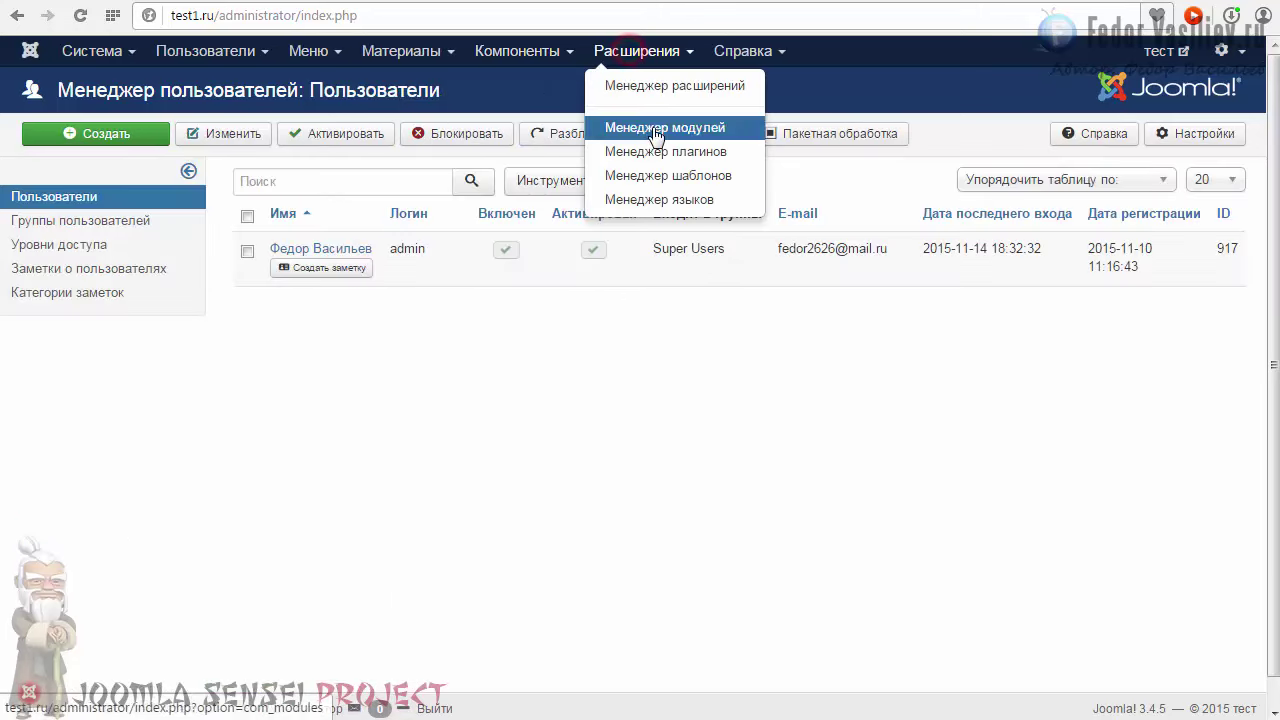
click(651, 125)
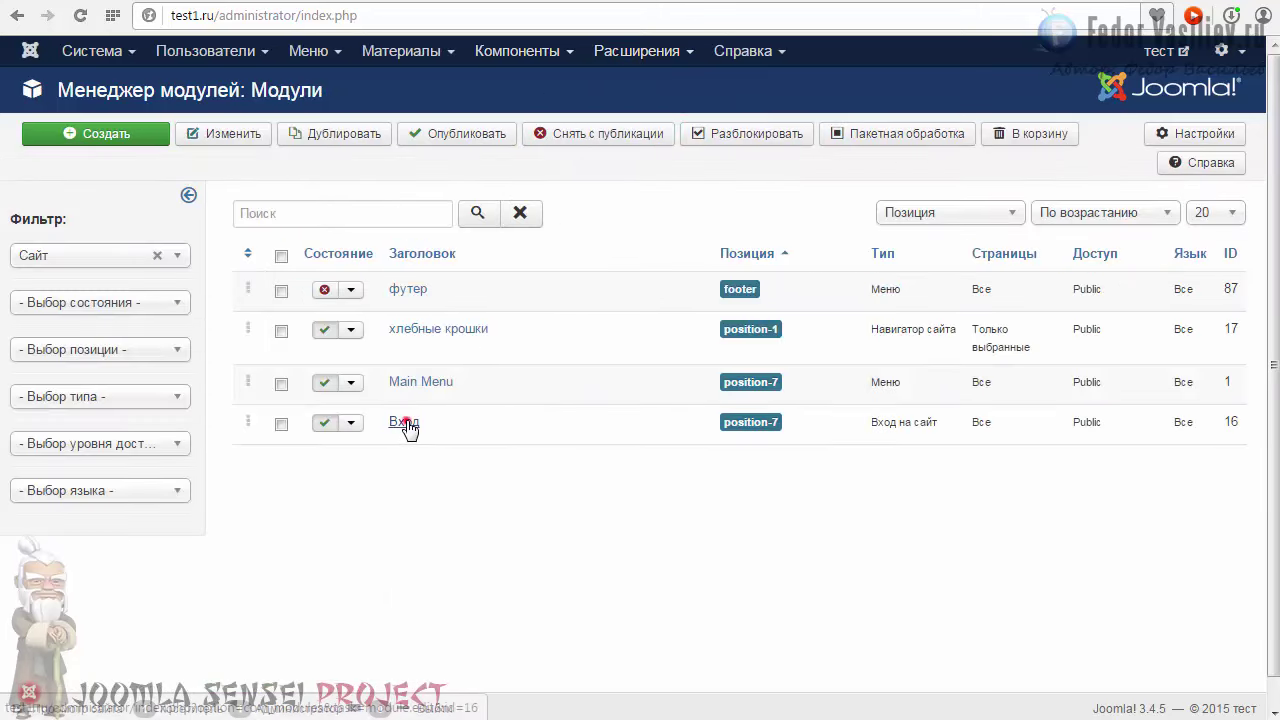
click(404, 423)
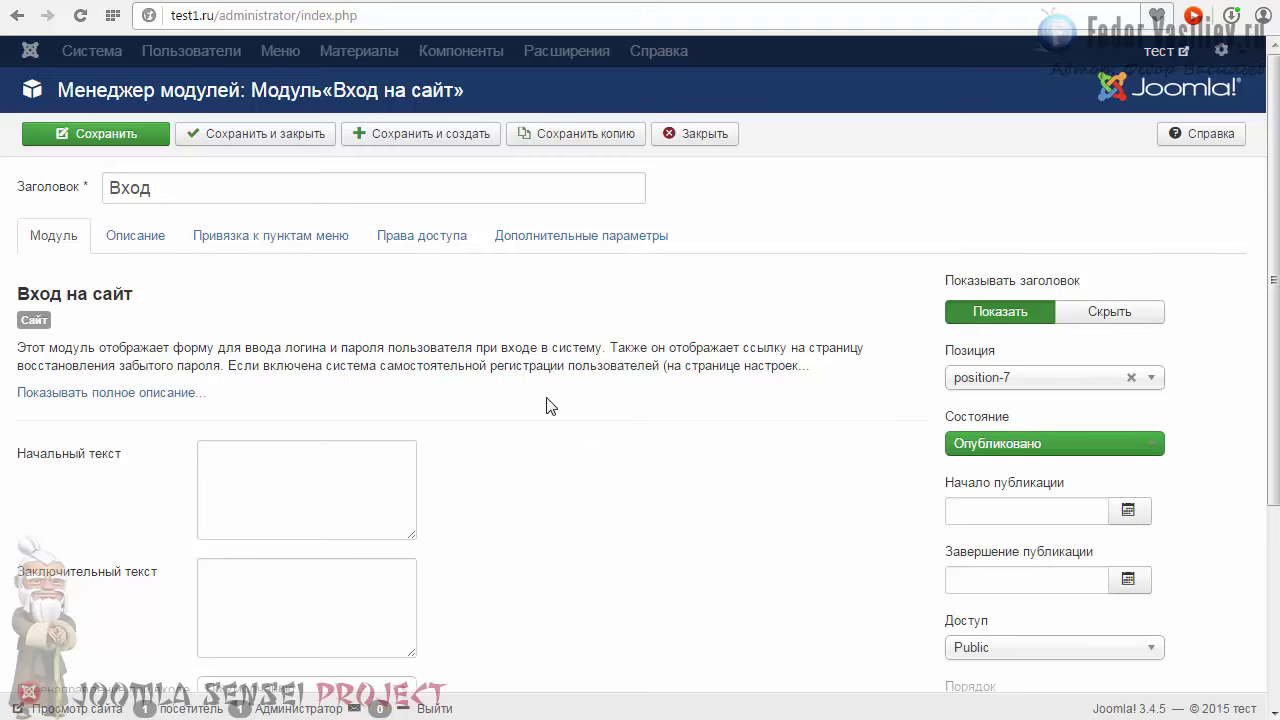
scroll(548, 406, down, 3)
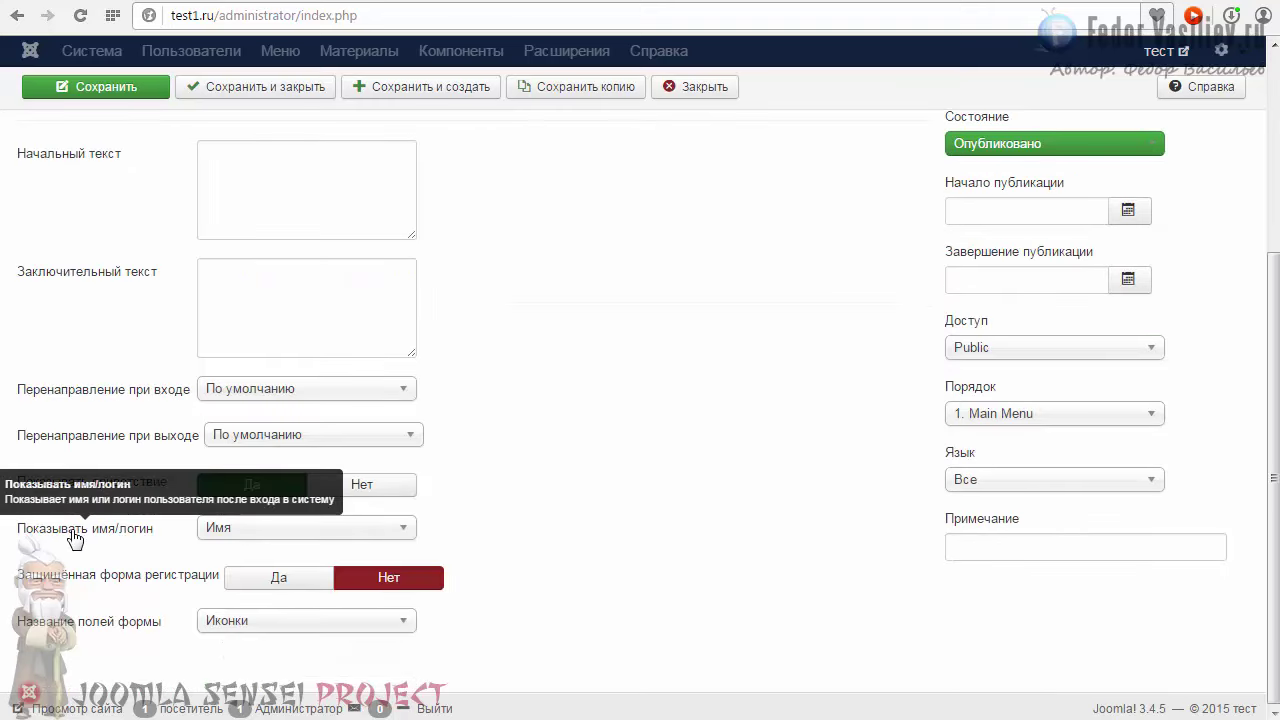
click(224, 528)
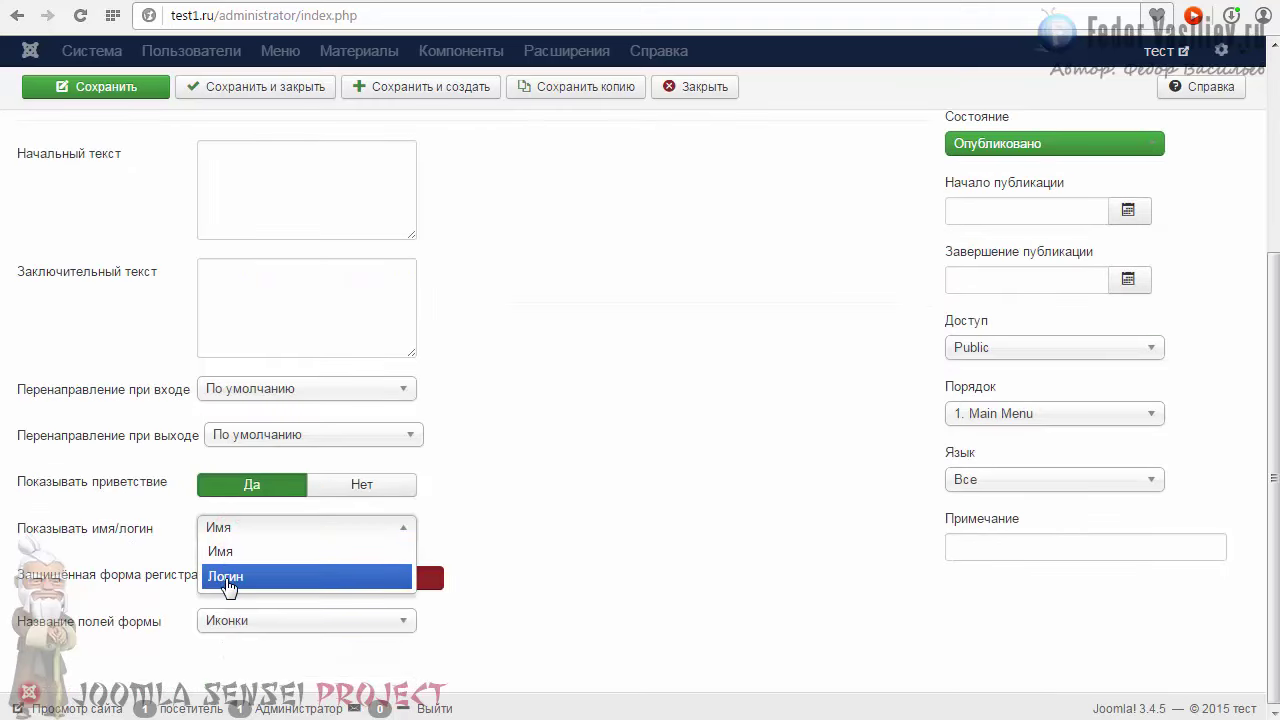
click(521, 512)
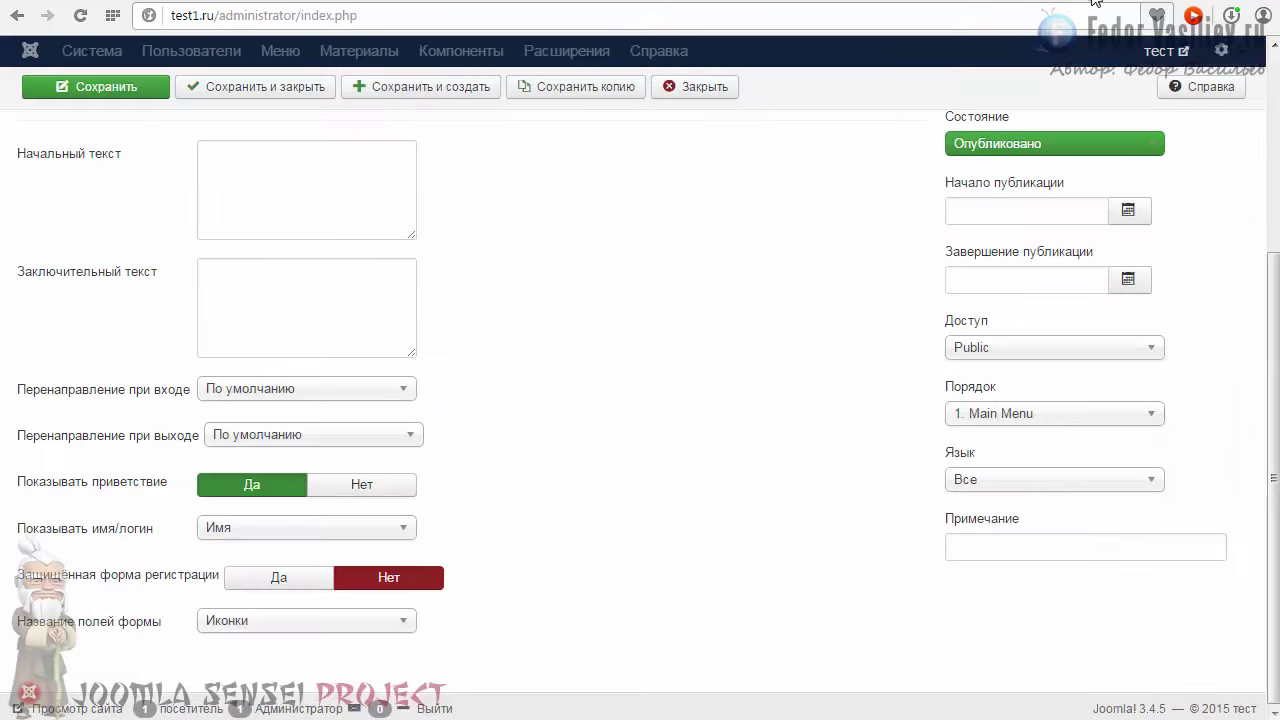
click(694, 87)
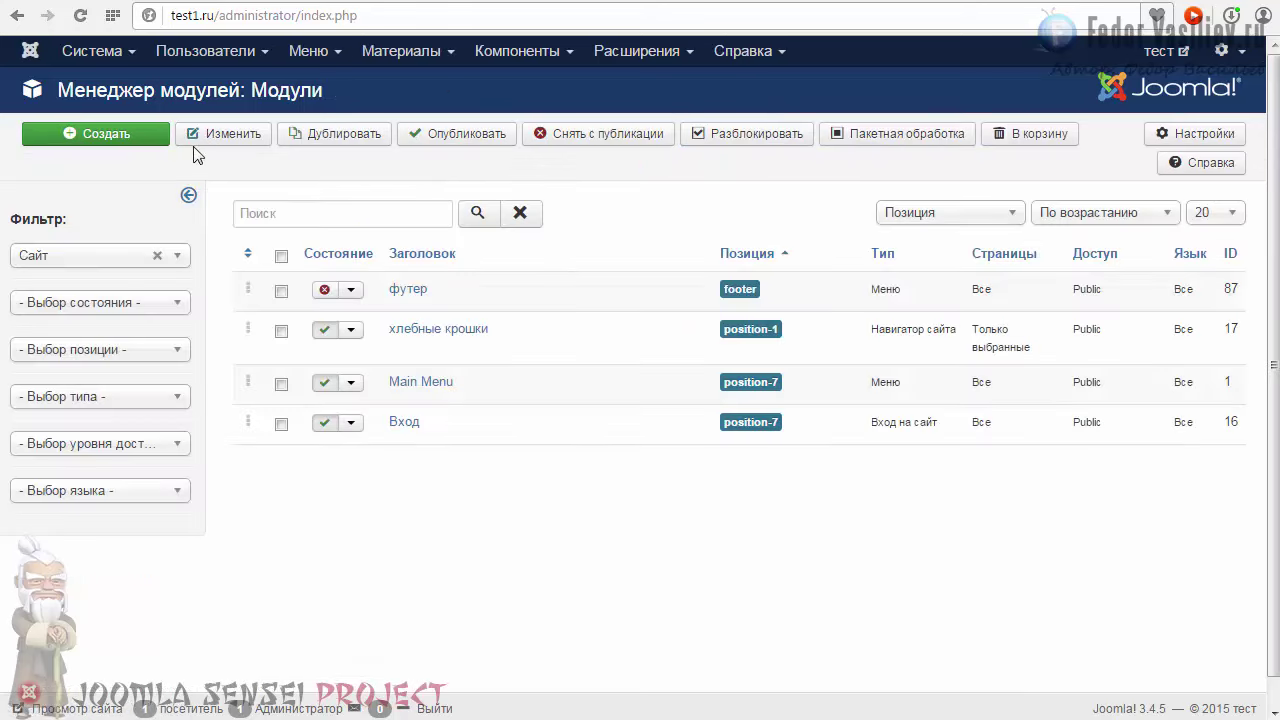
Step: Start a new Main Menu item and expand the user manager menu item types
click(311, 55)
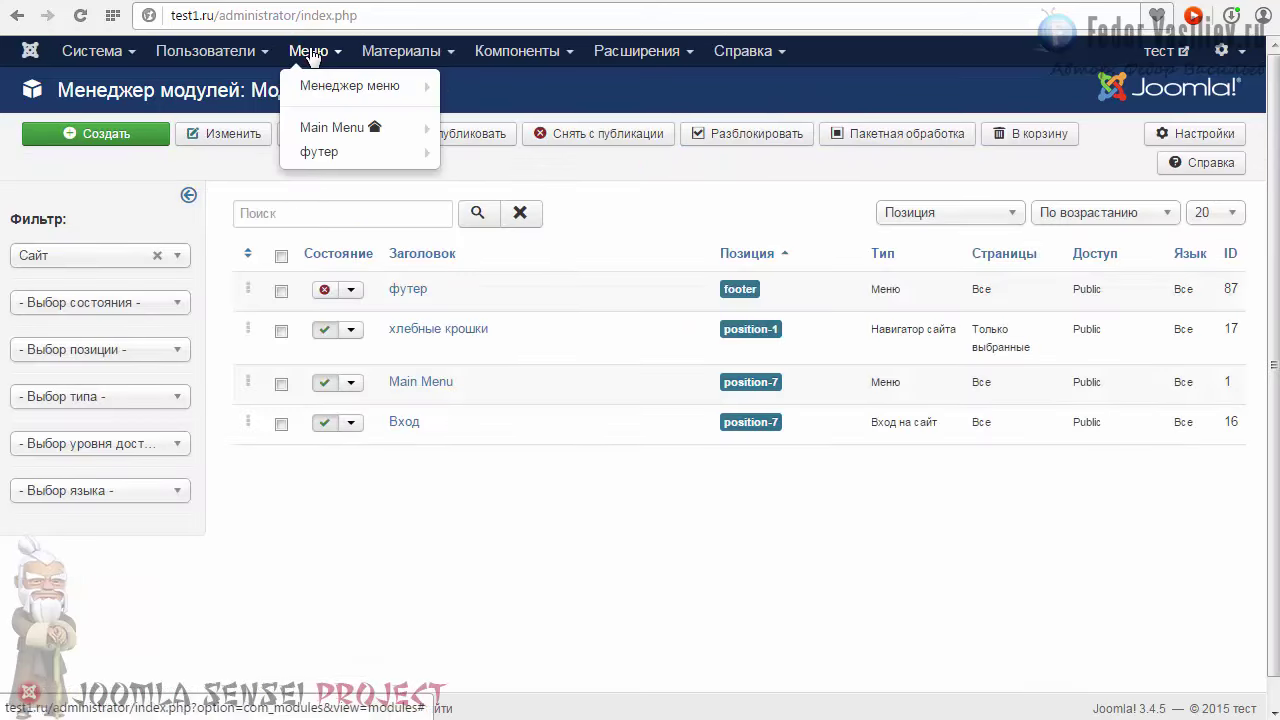
click(330, 127)
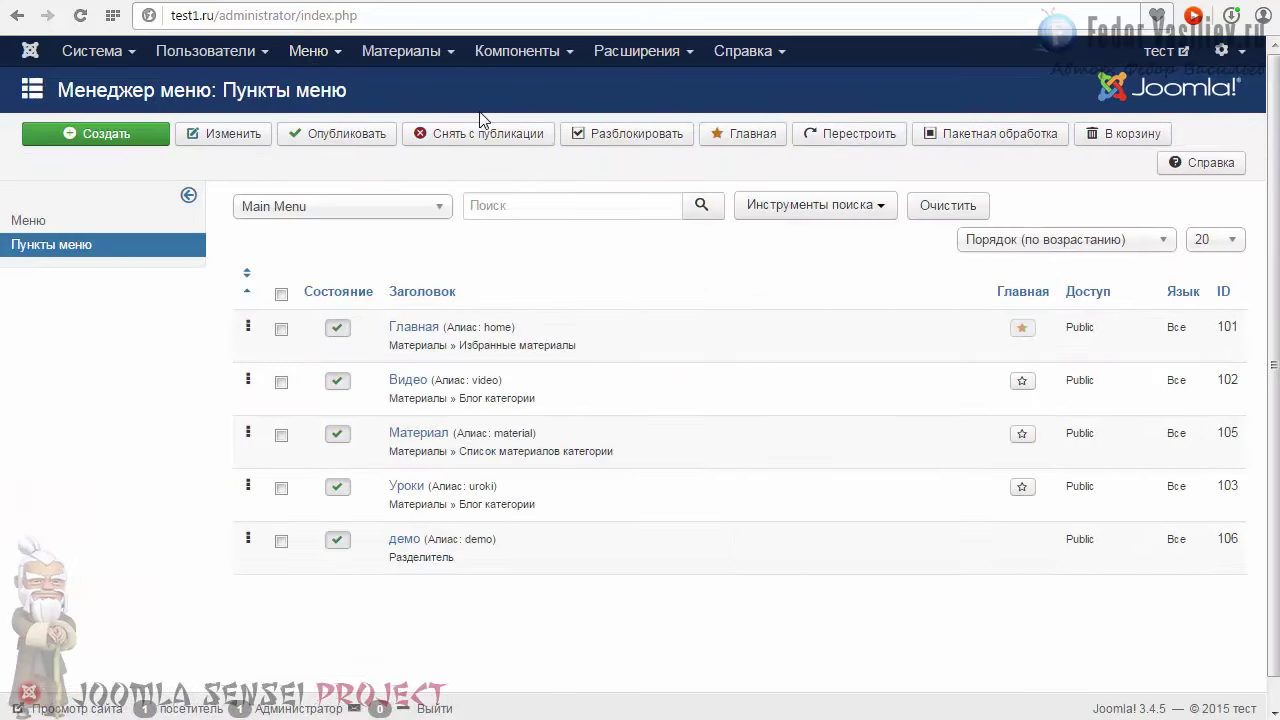
click(86, 134)
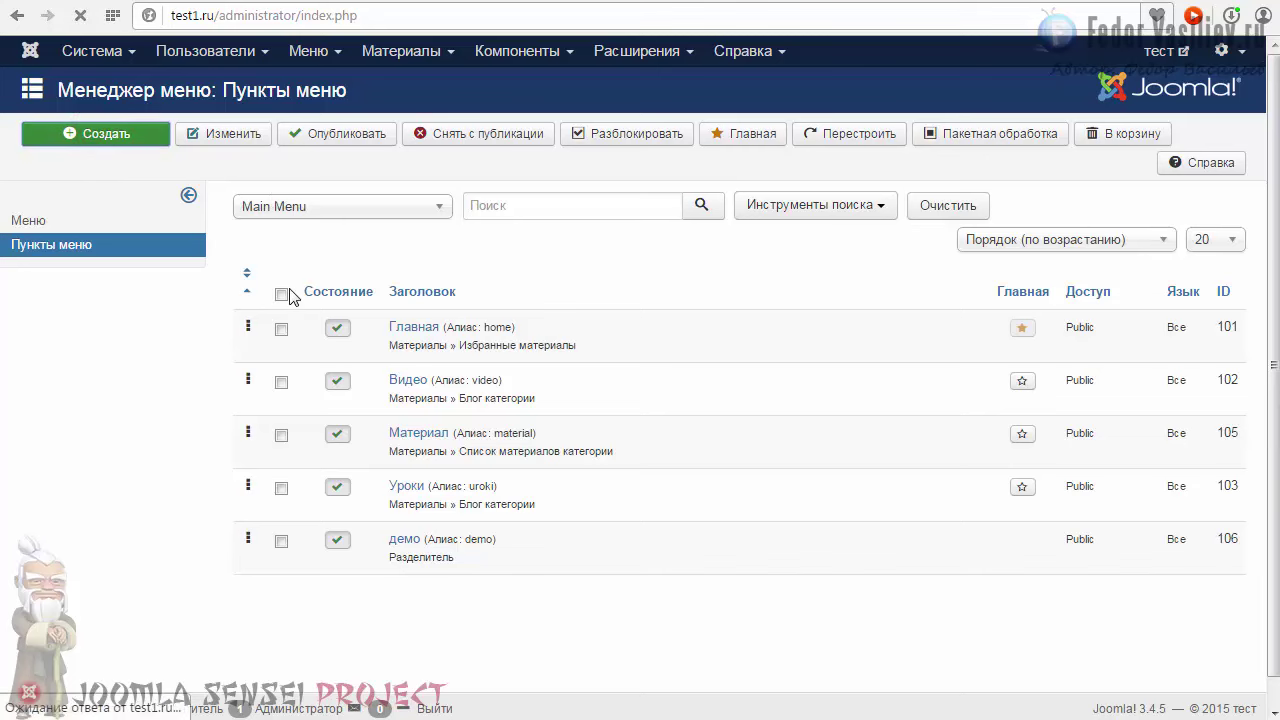
click(414, 288)
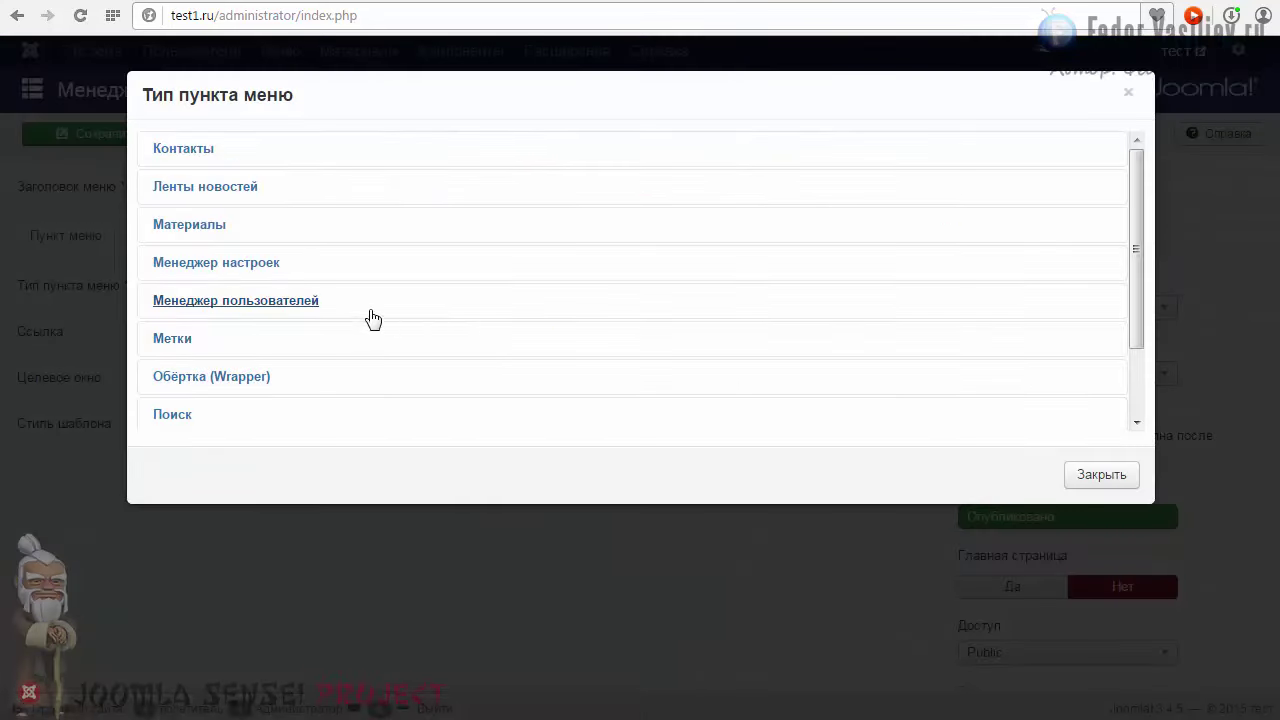
click(243, 302)
scroll(423, 266, down, 3)
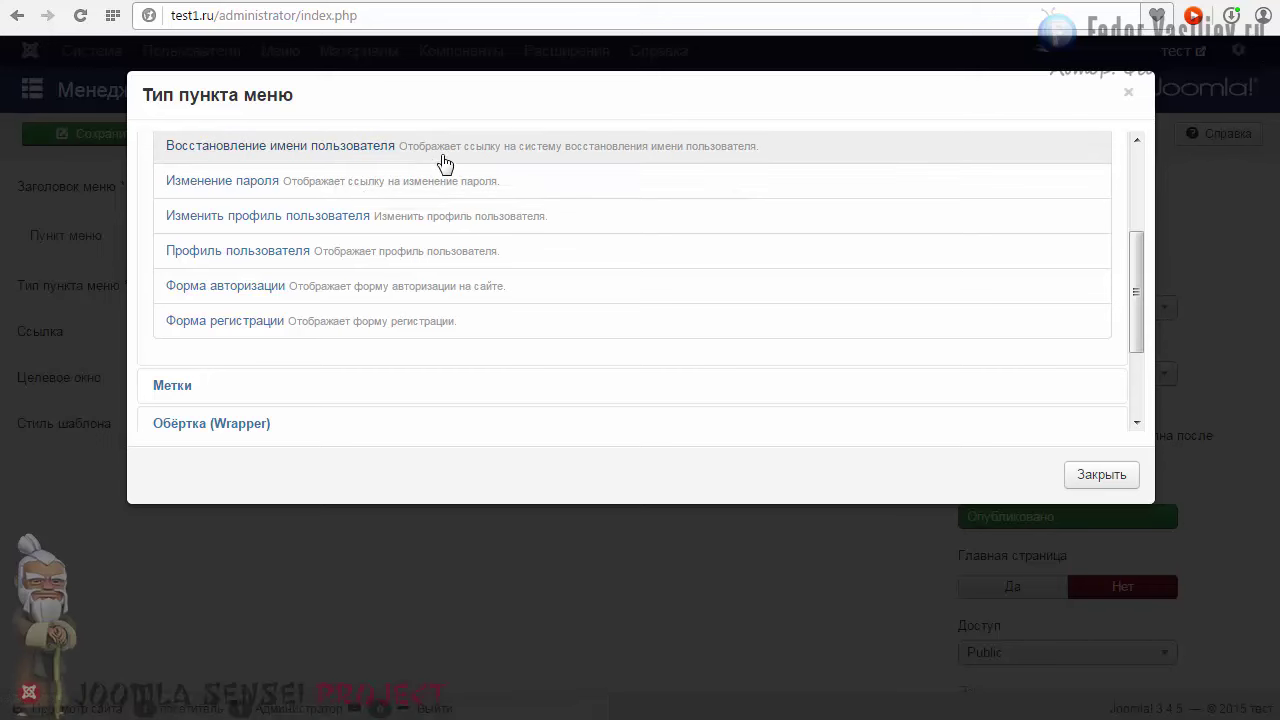
Step: Log out of the front-end site with Выйти
click(971, 32)
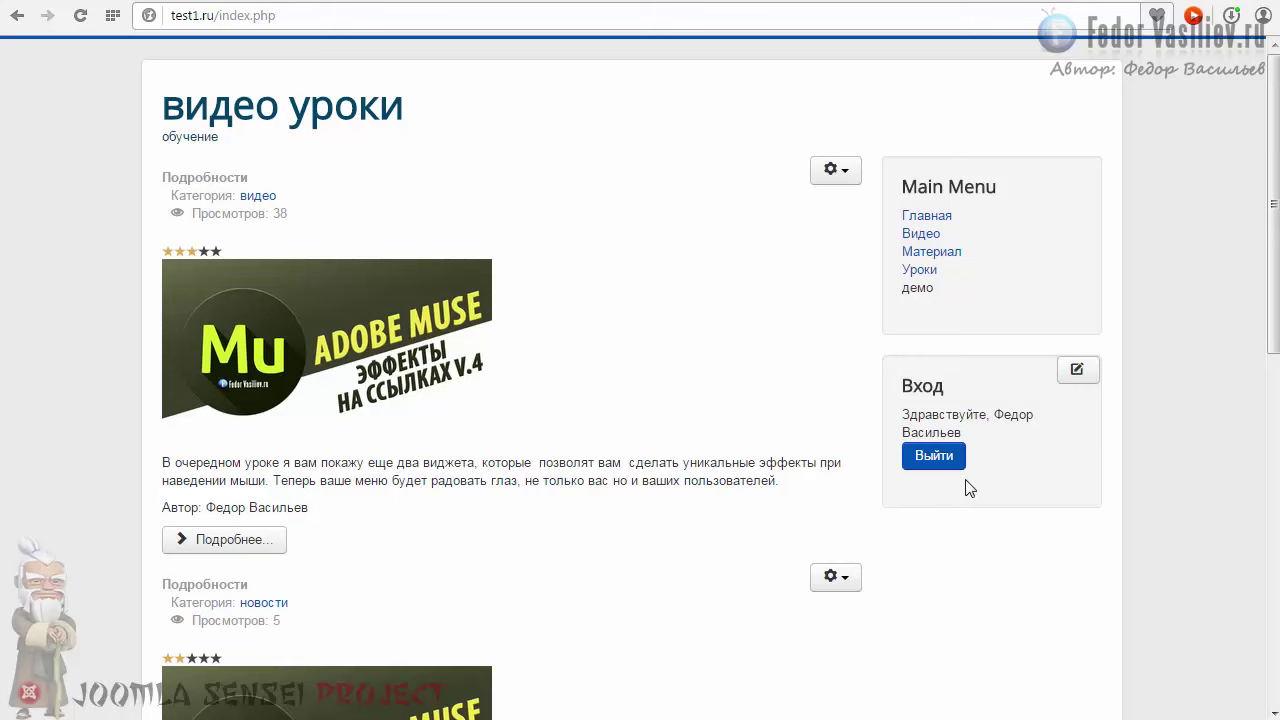
click(925, 460)
scroll(901, 446, down, 1)
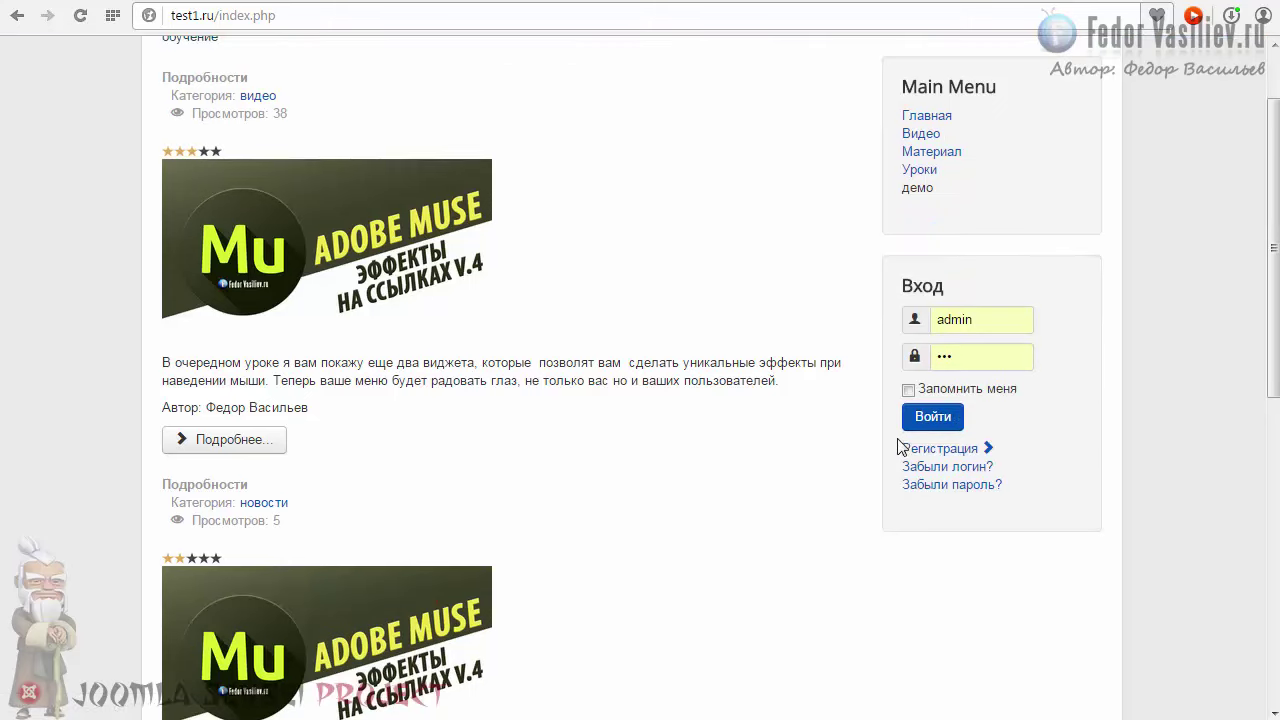
scroll(884, 323, up, 1)
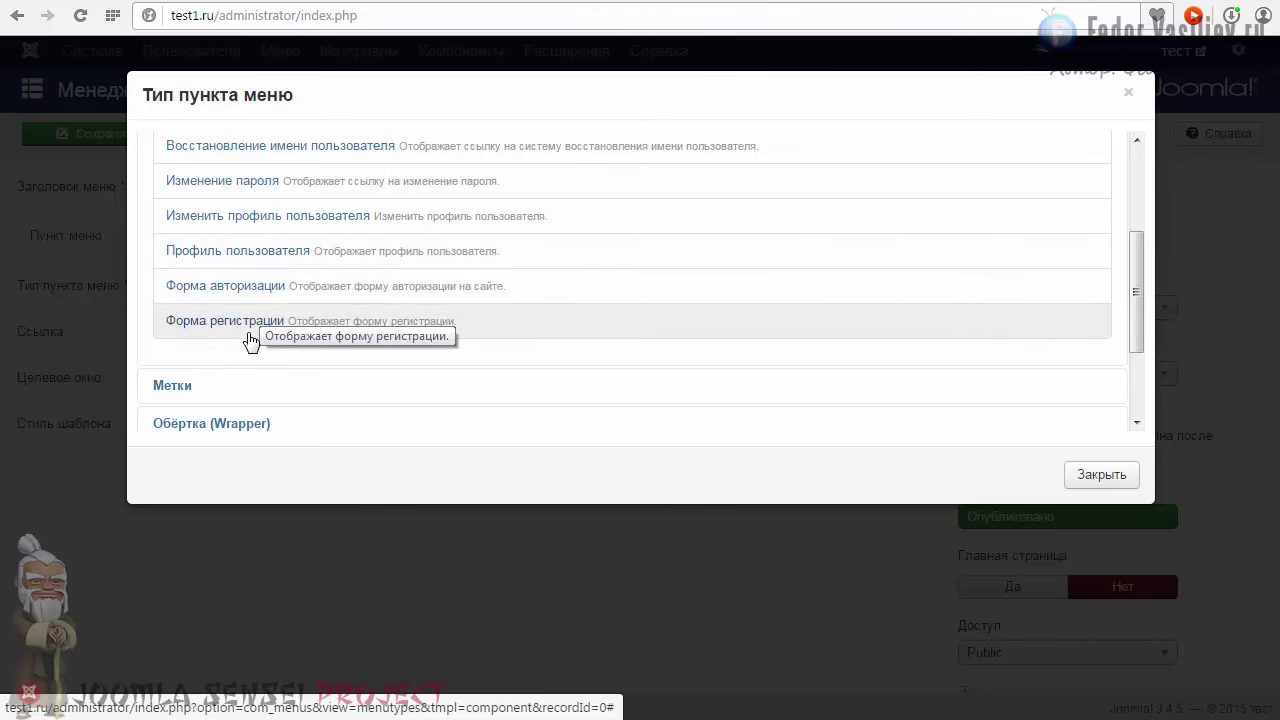
Step: Choose the Профиль пользователя item type and paste the title Профиль пользователя
click(193, 255)
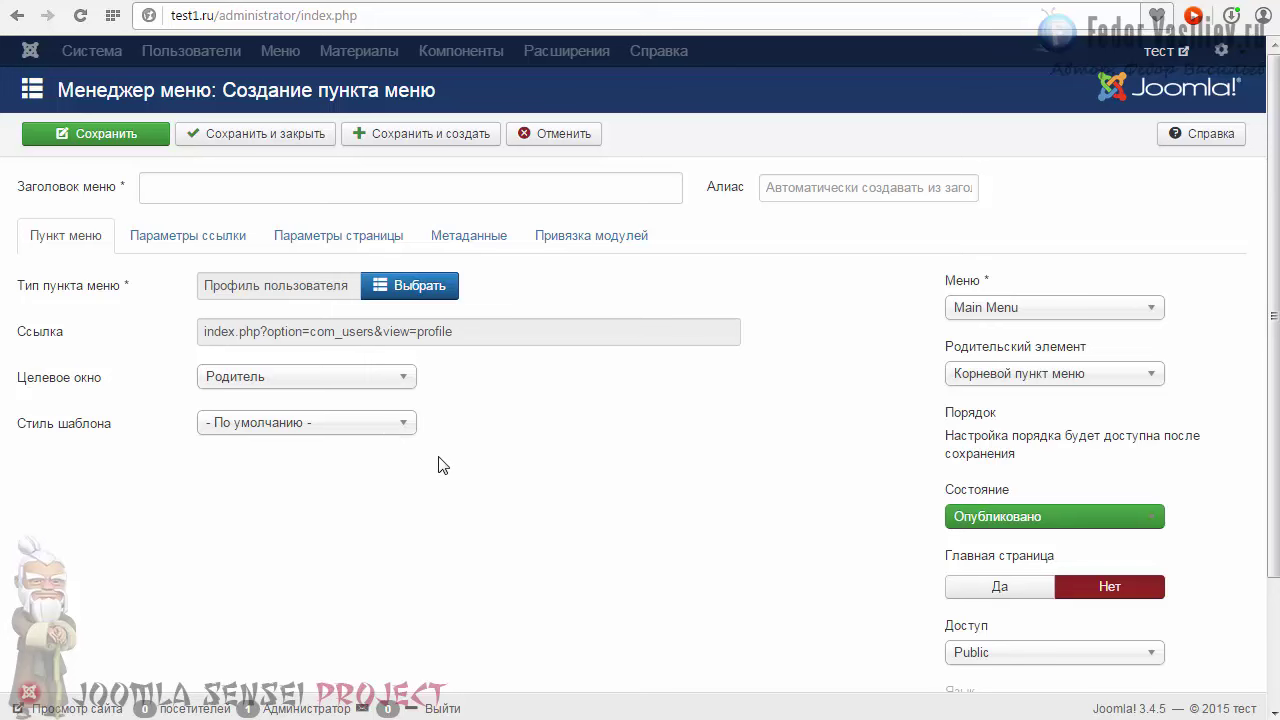
scroll(446, 466, down, 1)
scroll(446, 466, up, 1)
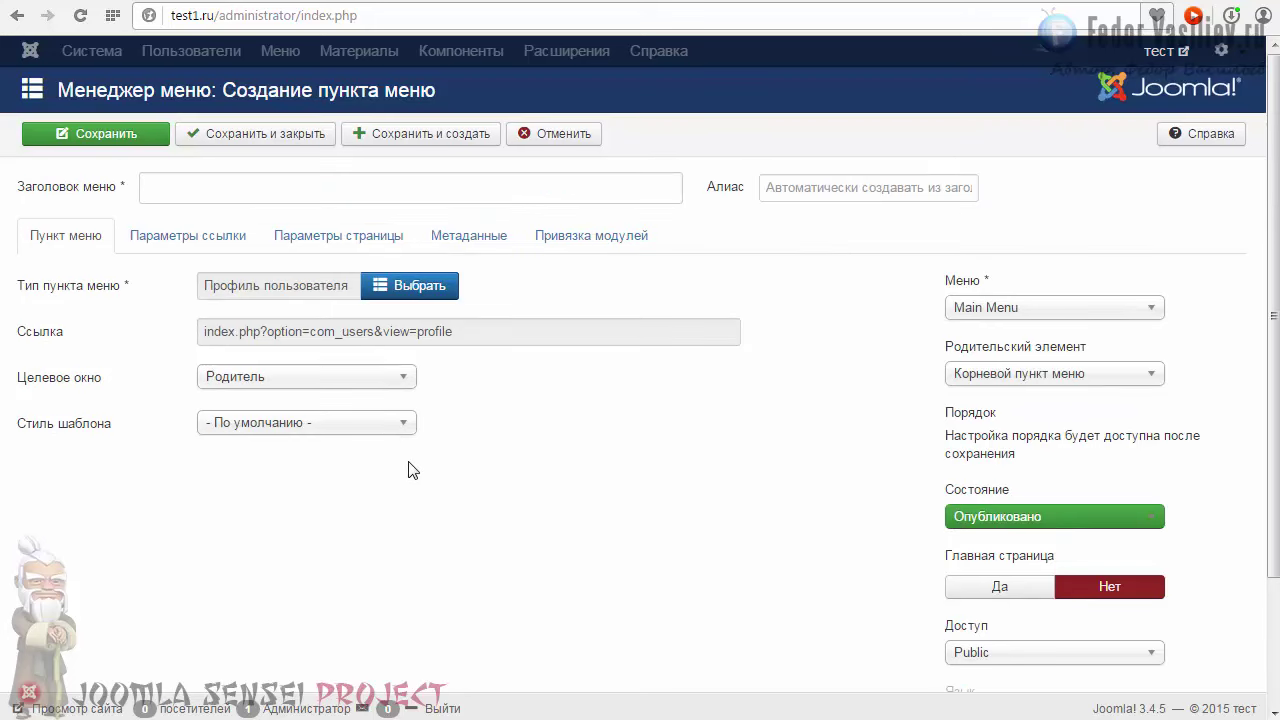
click(172, 191)
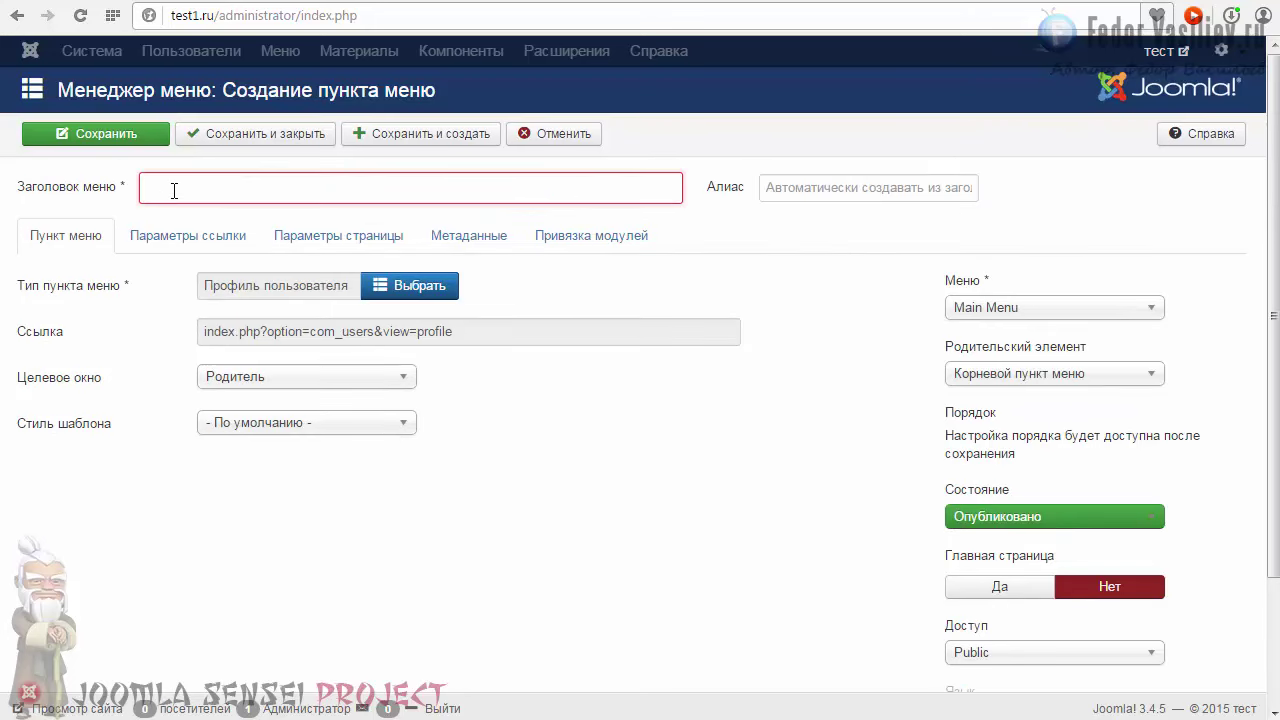
text(Профиль пользователя)
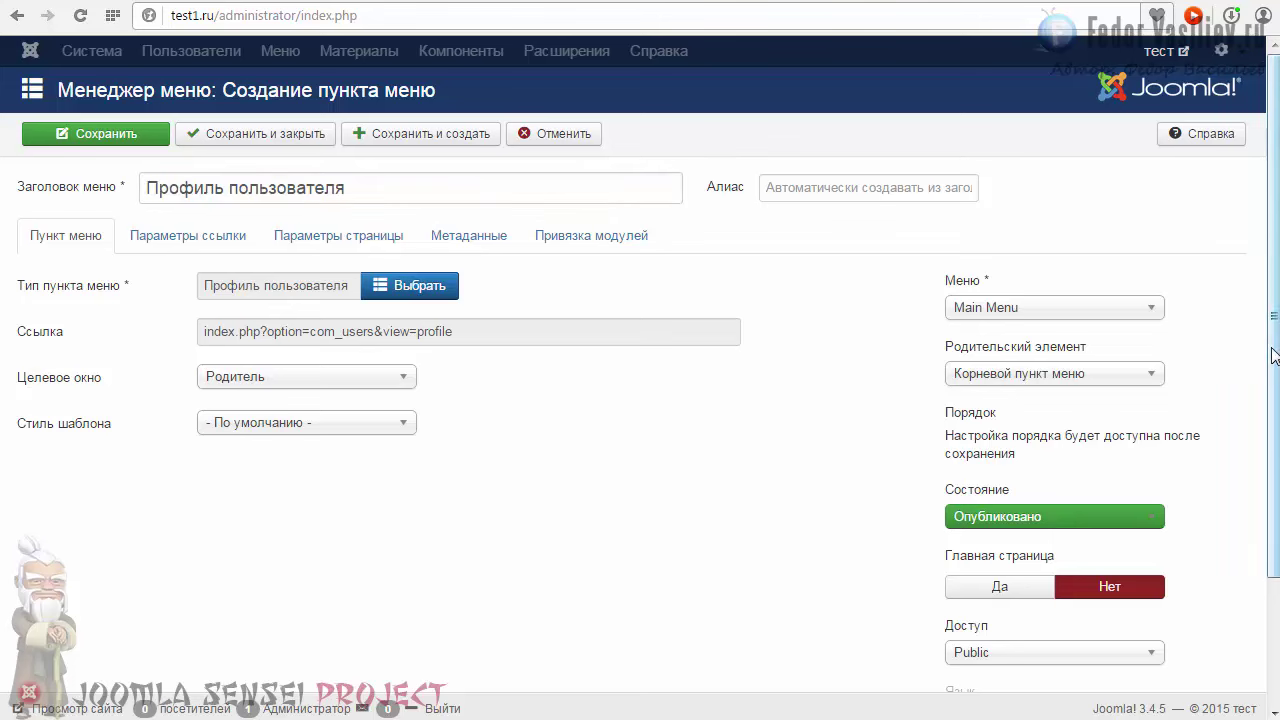
Step: Restrict the menu item's access to Registered and save it
scroll(1272, 356, down, 1)
scroll(983, 535, down, 1)
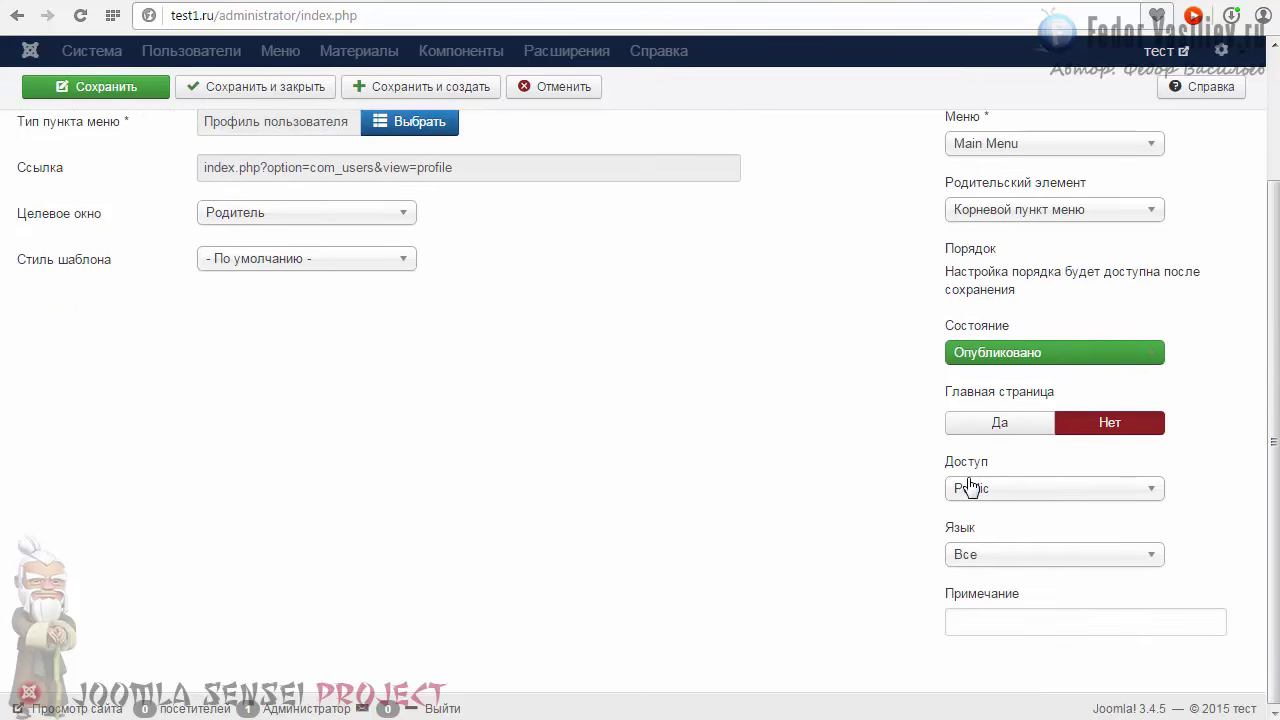
click(980, 489)
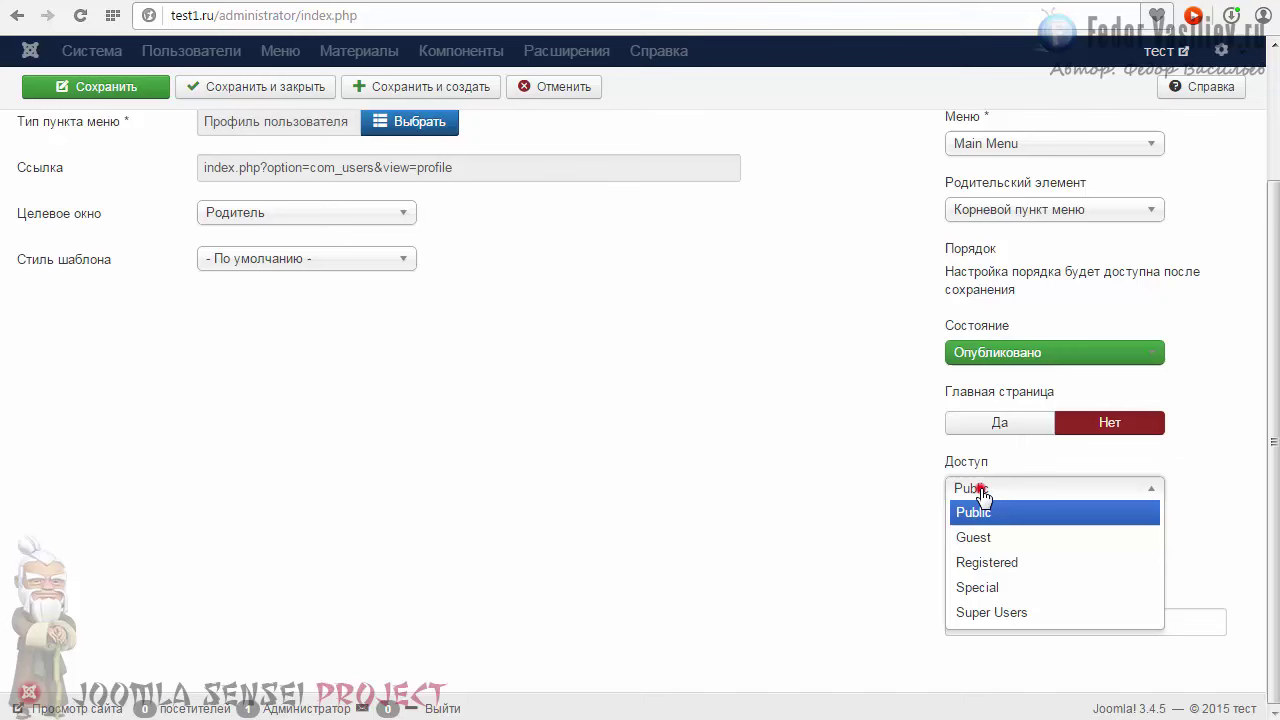
click(987, 562)
scroll(787, 505, up, 2)
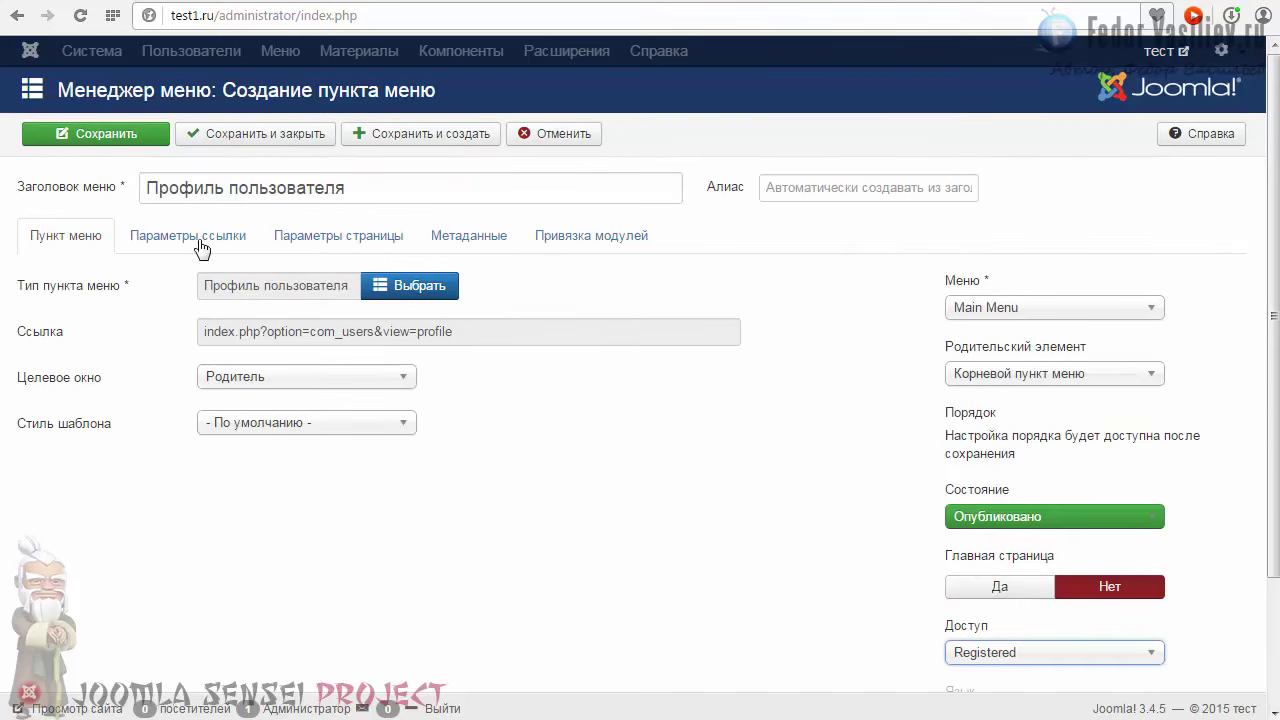
click(100, 133)
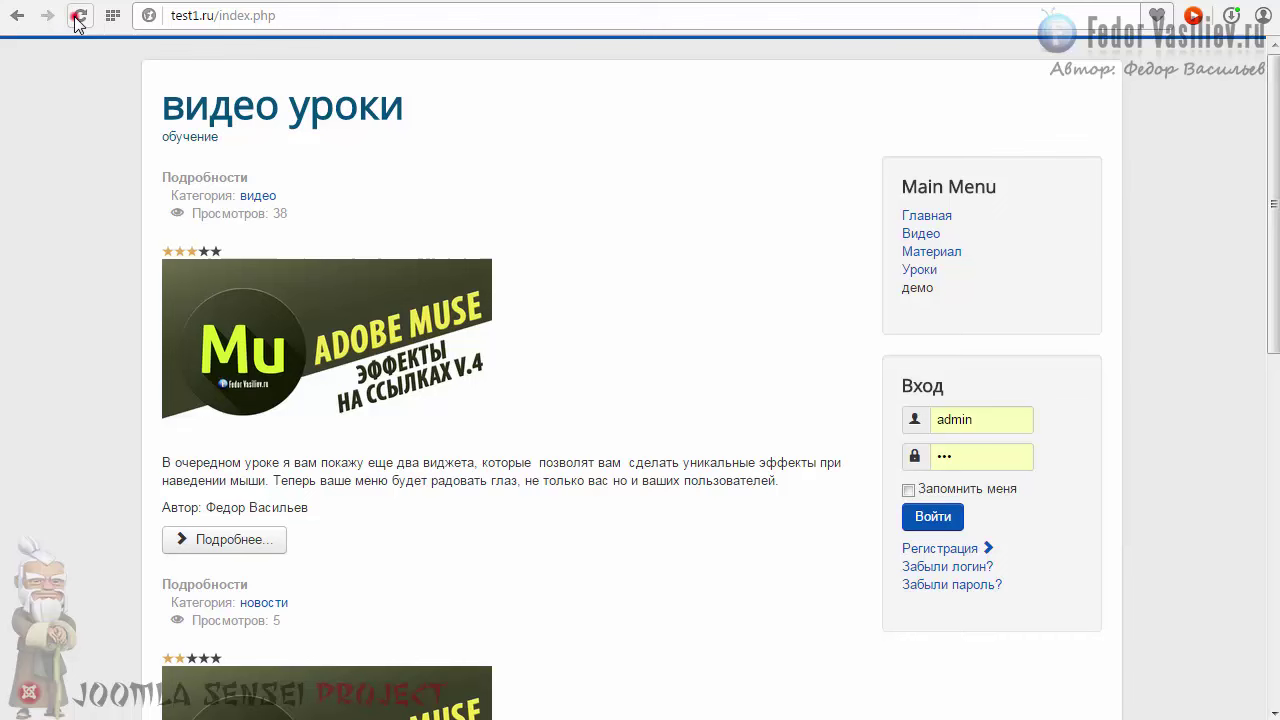
Step: Reload the site, log in, and open the new Профиль пользователя link in Main Menu
click(80, 15)
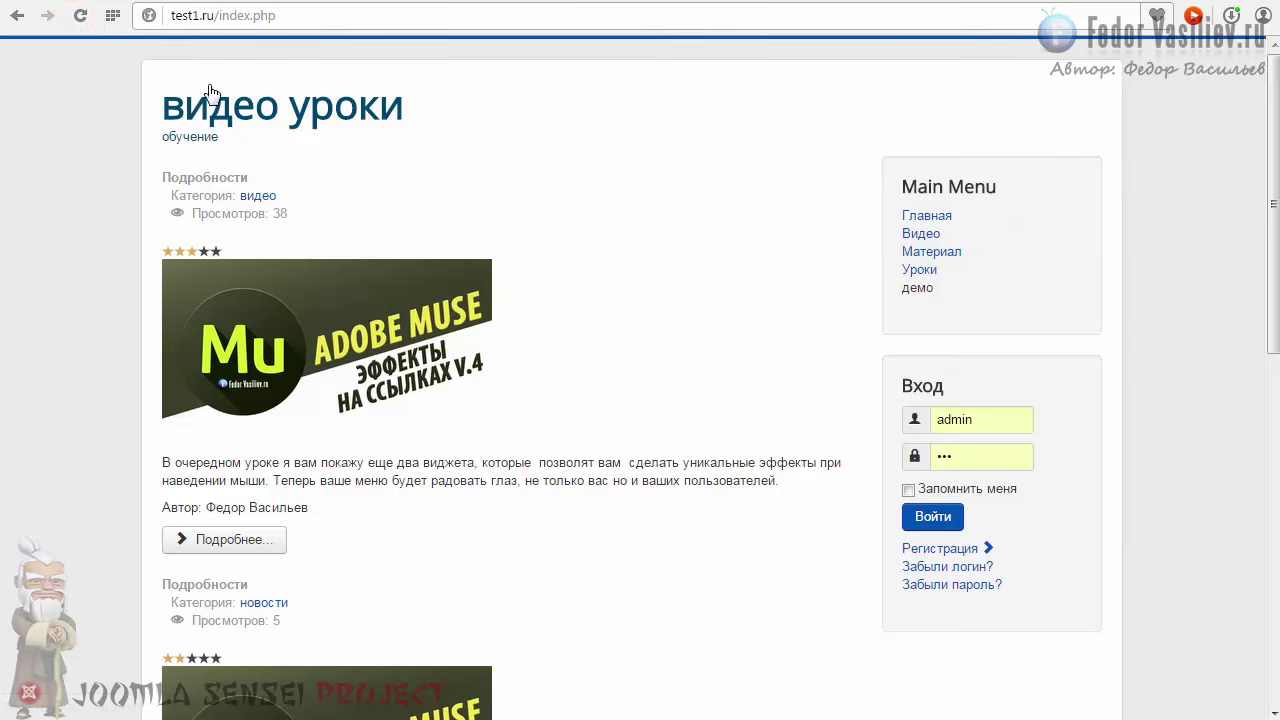
click(930, 518)
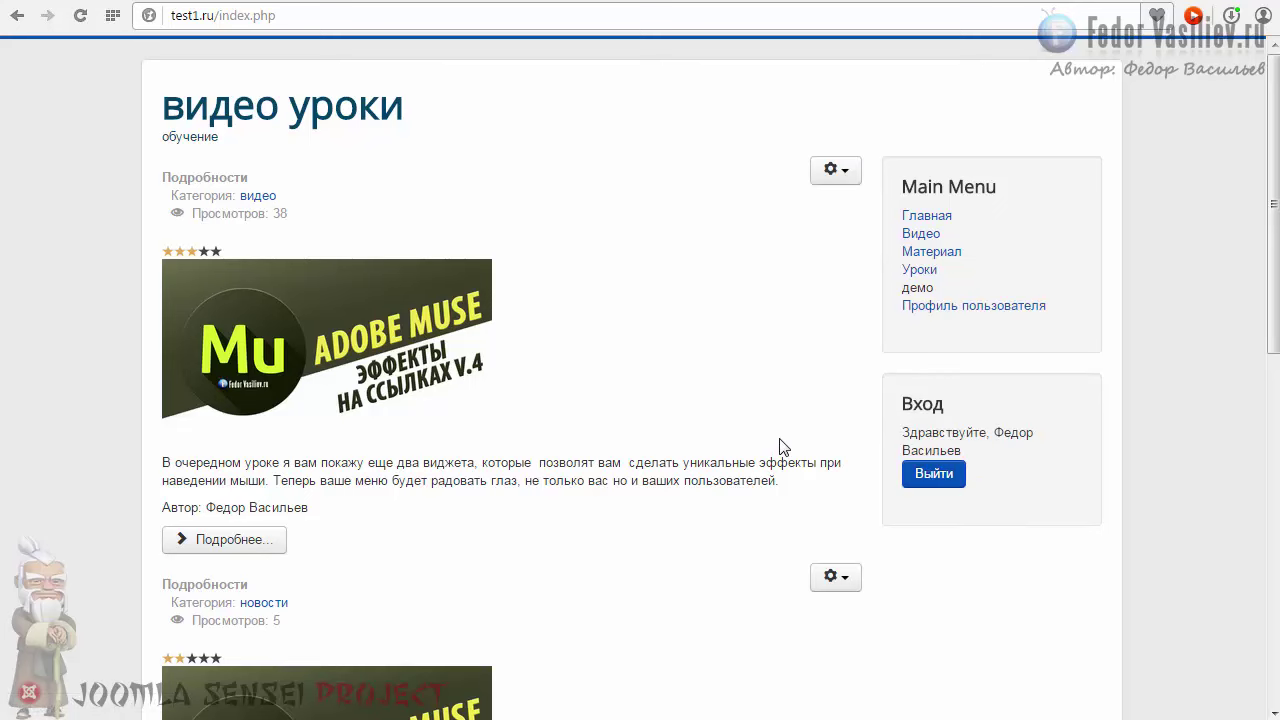
click(934, 305)
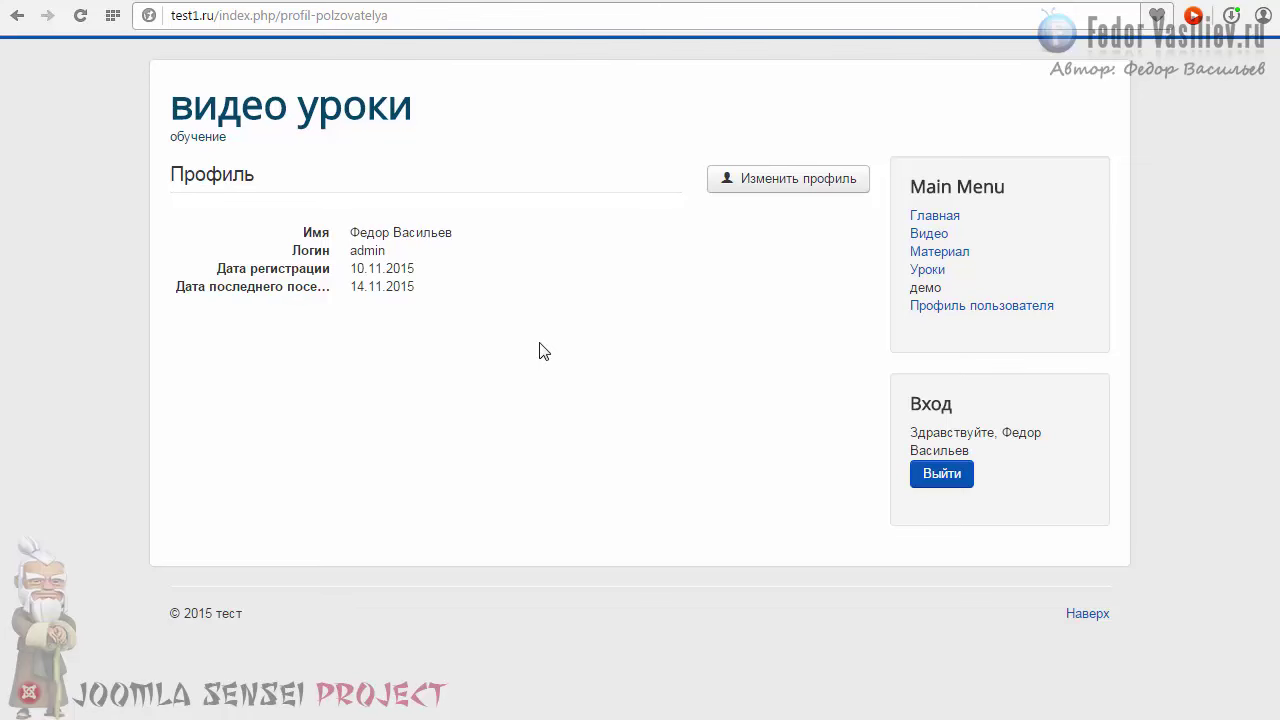
Step: Open the Изменить профиль edit form and check its password and e-mail fields
click(766, 191)
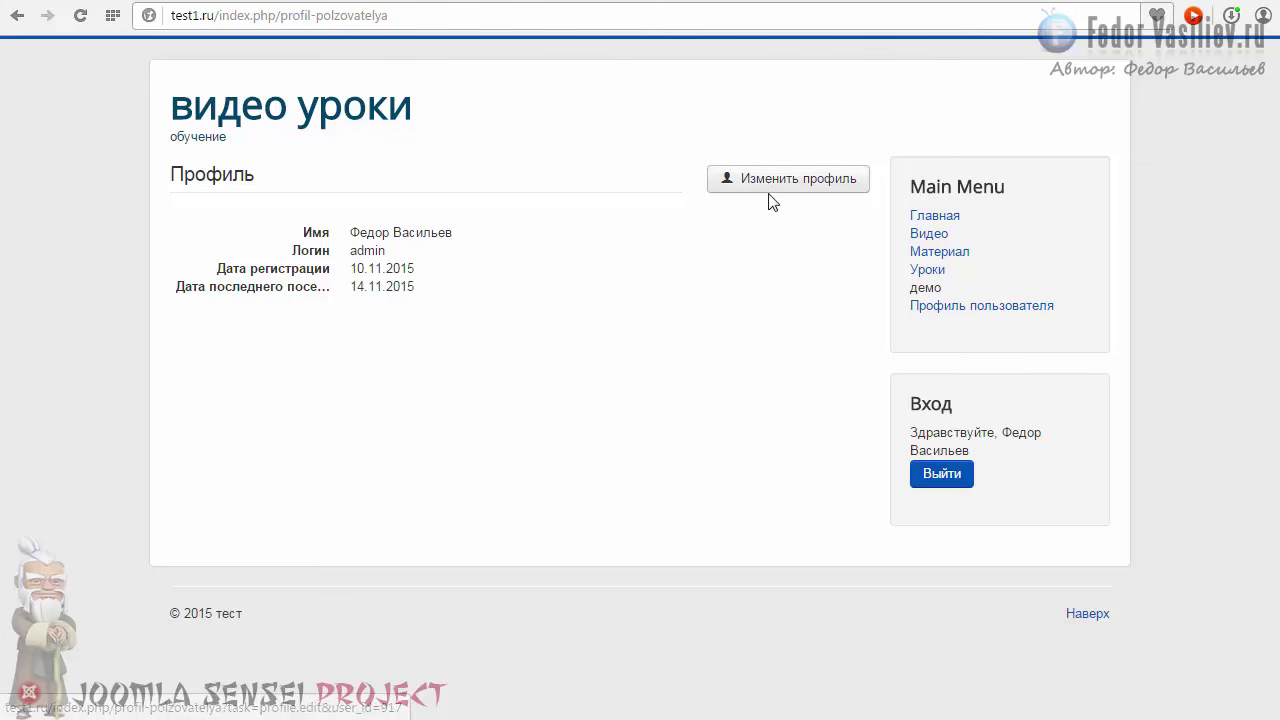
click(764, 184)
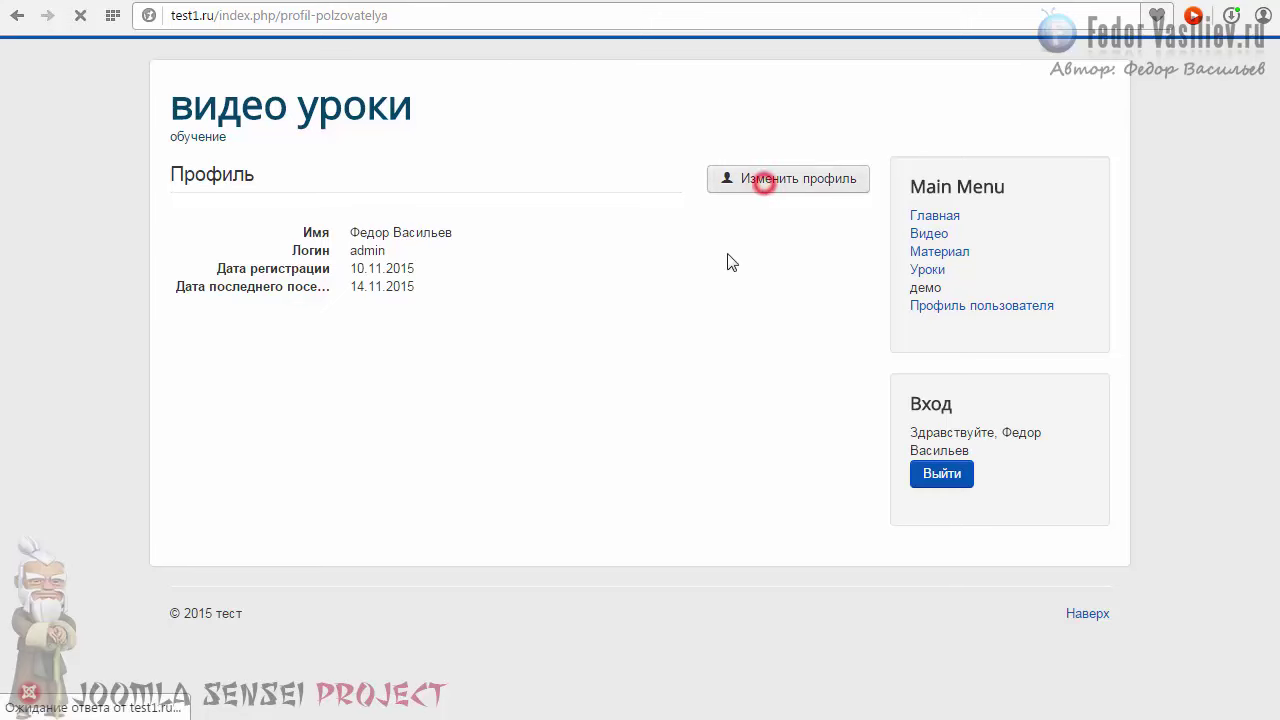
click(392, 338)
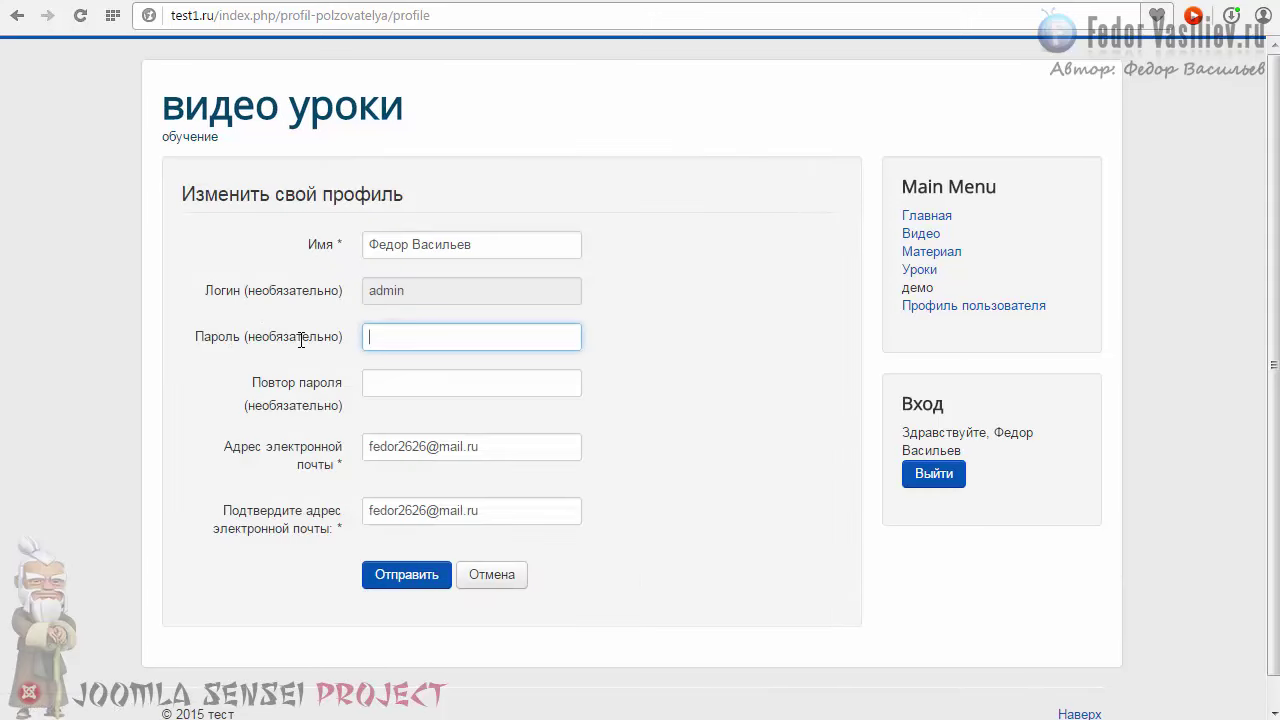
click(408, 374)
triple_click(500, 446)
triple_click(506, 511)
click(398, 446)
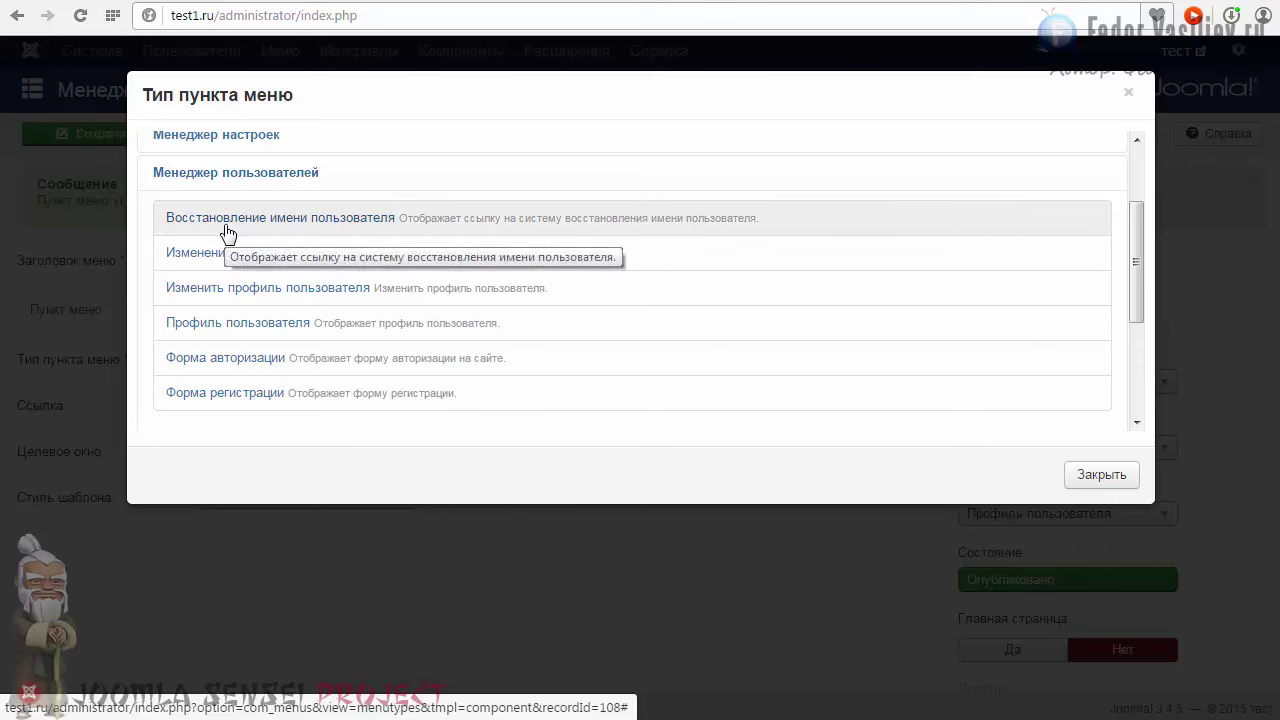
Step: Dismiss the type chooser unchanged, close the Профиль пользователя item editor, and return to the site
click(1128, 92)
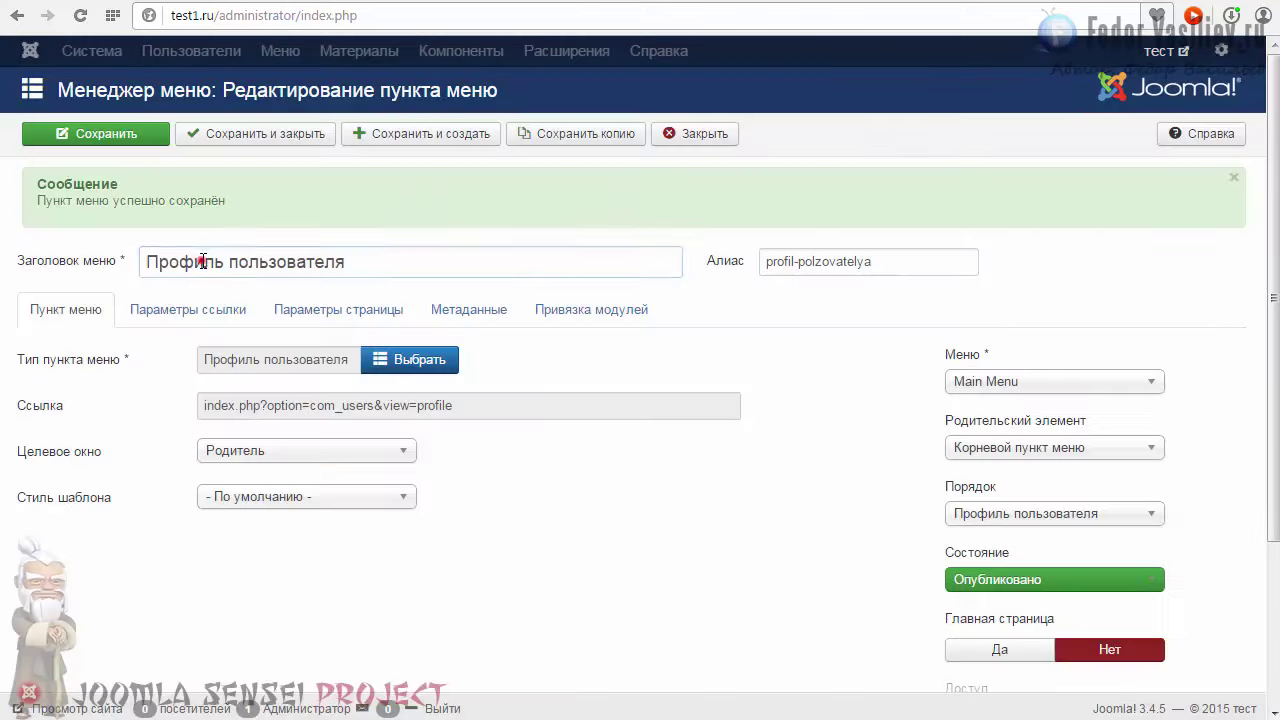
click(202, 261)
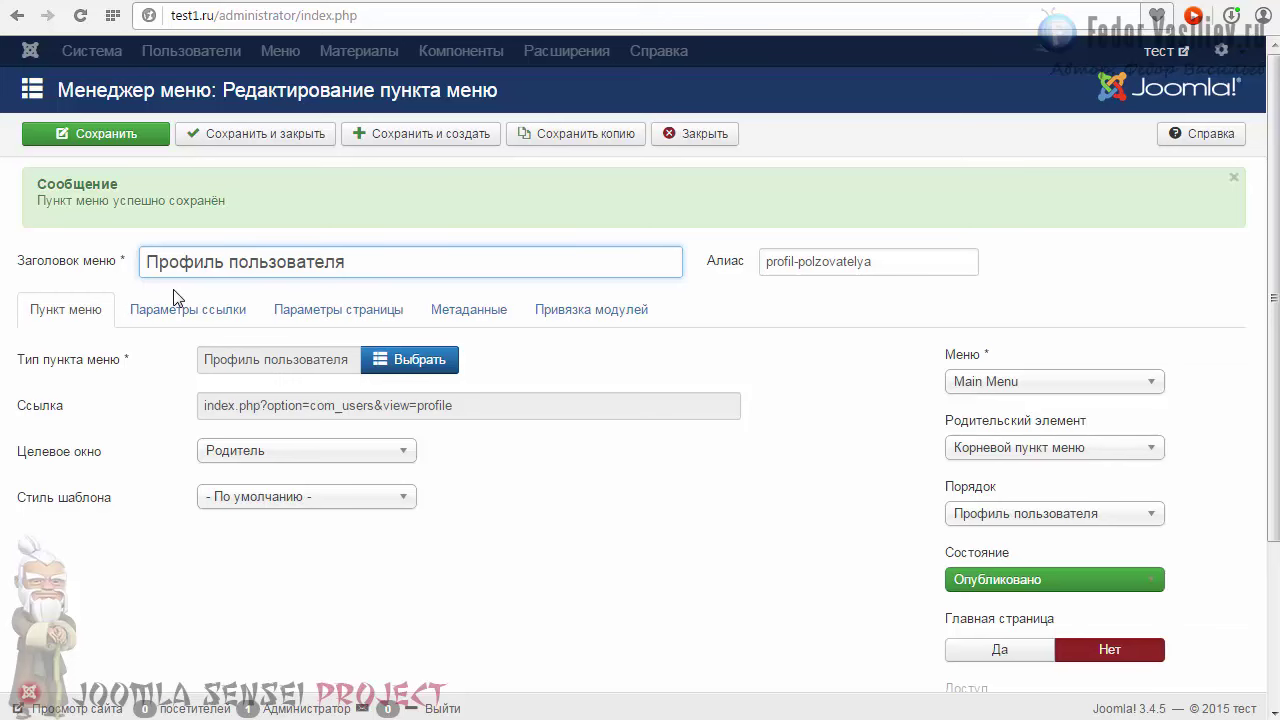
click(700, 133)
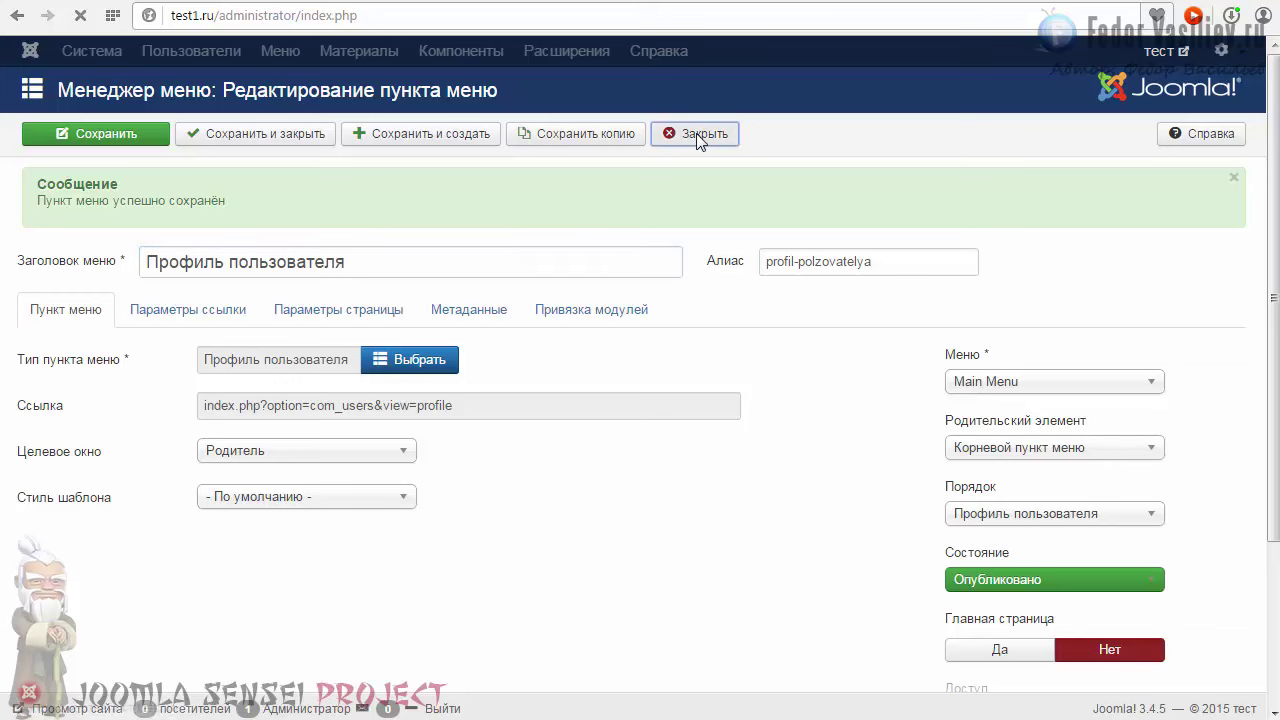
click(1075, 2)
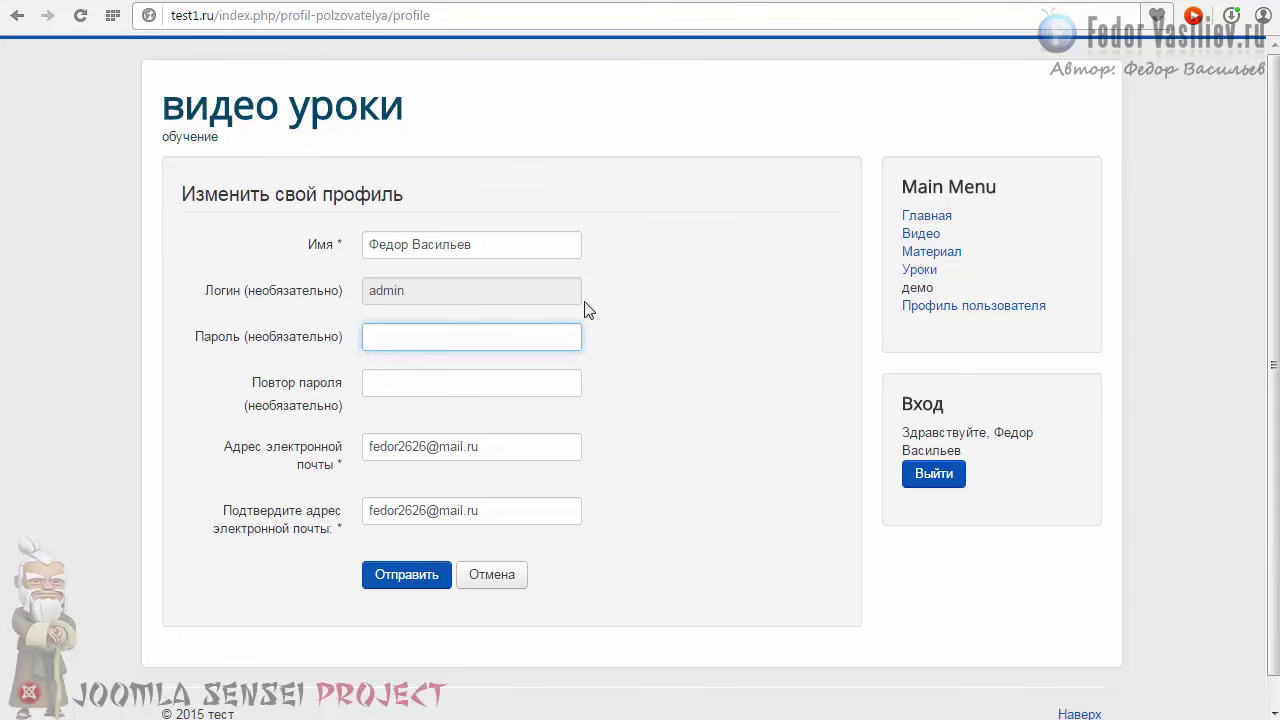
click(684, 324)
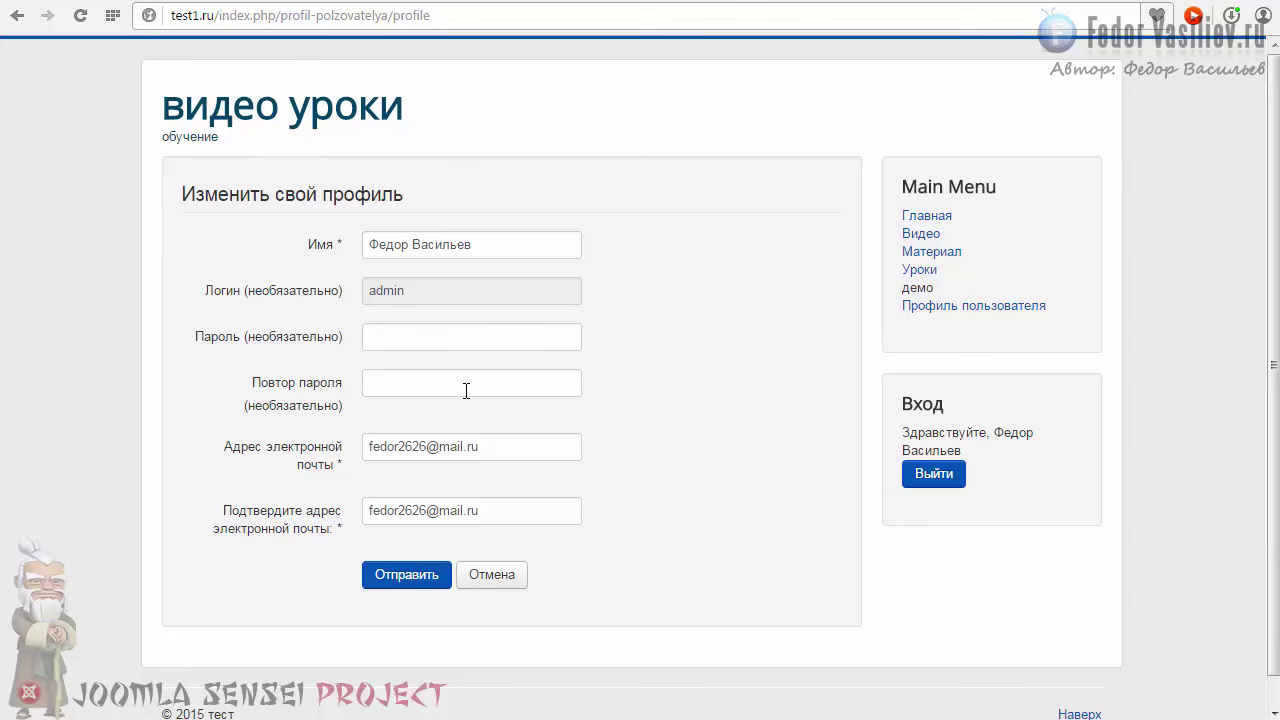
mouse_move(327, 337)
click(420, 380)
click(408, 334)
click(406, 376)
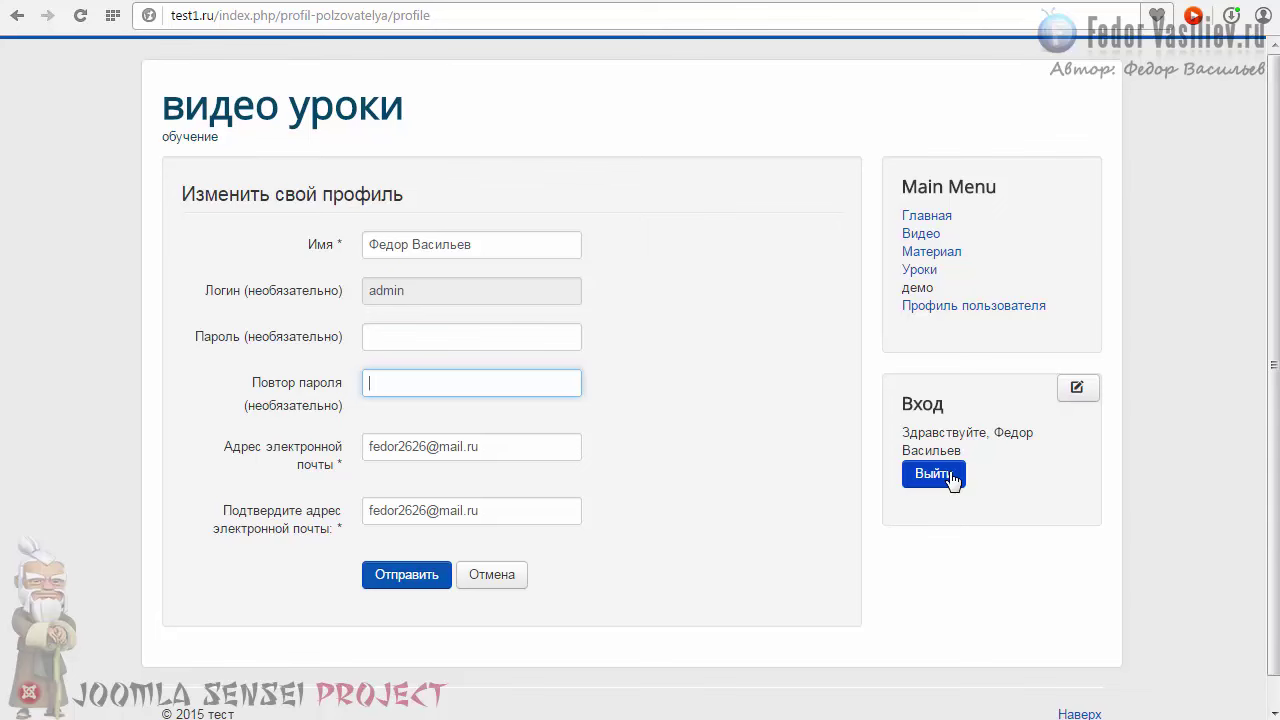
click(405, 336)
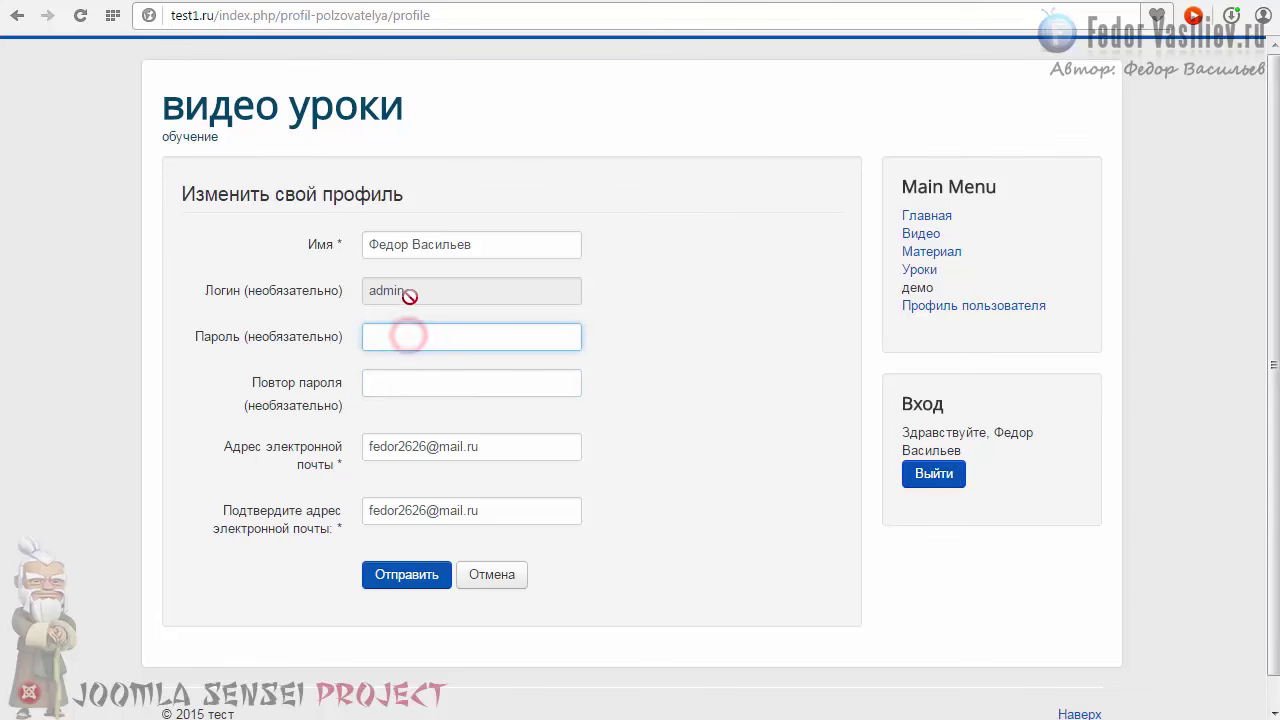
click(420, 244)
click(431, 383)
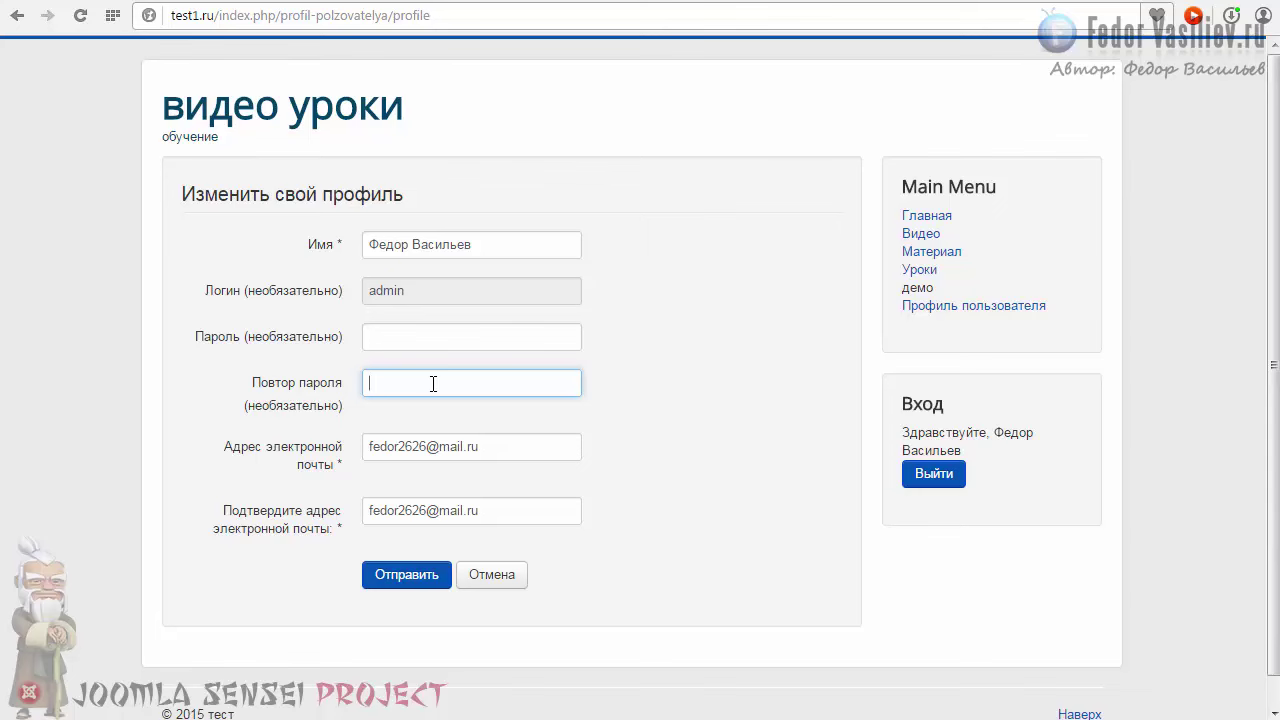
click(441, 335)
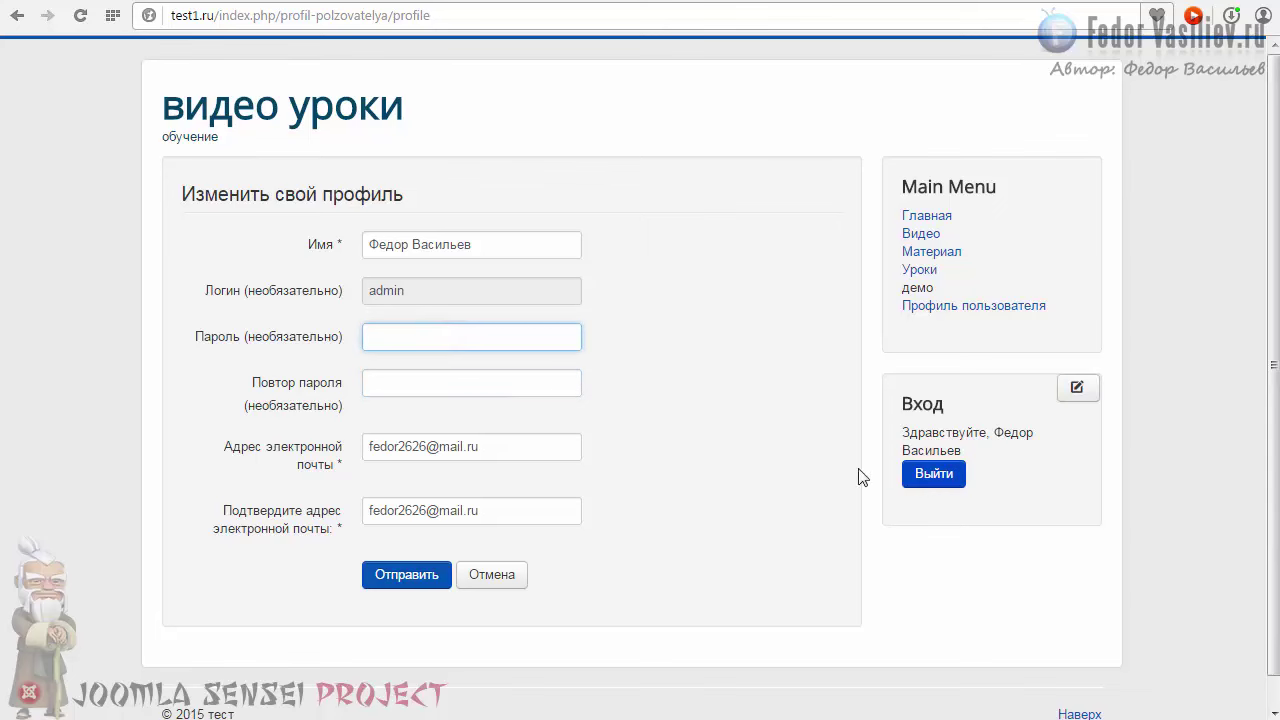